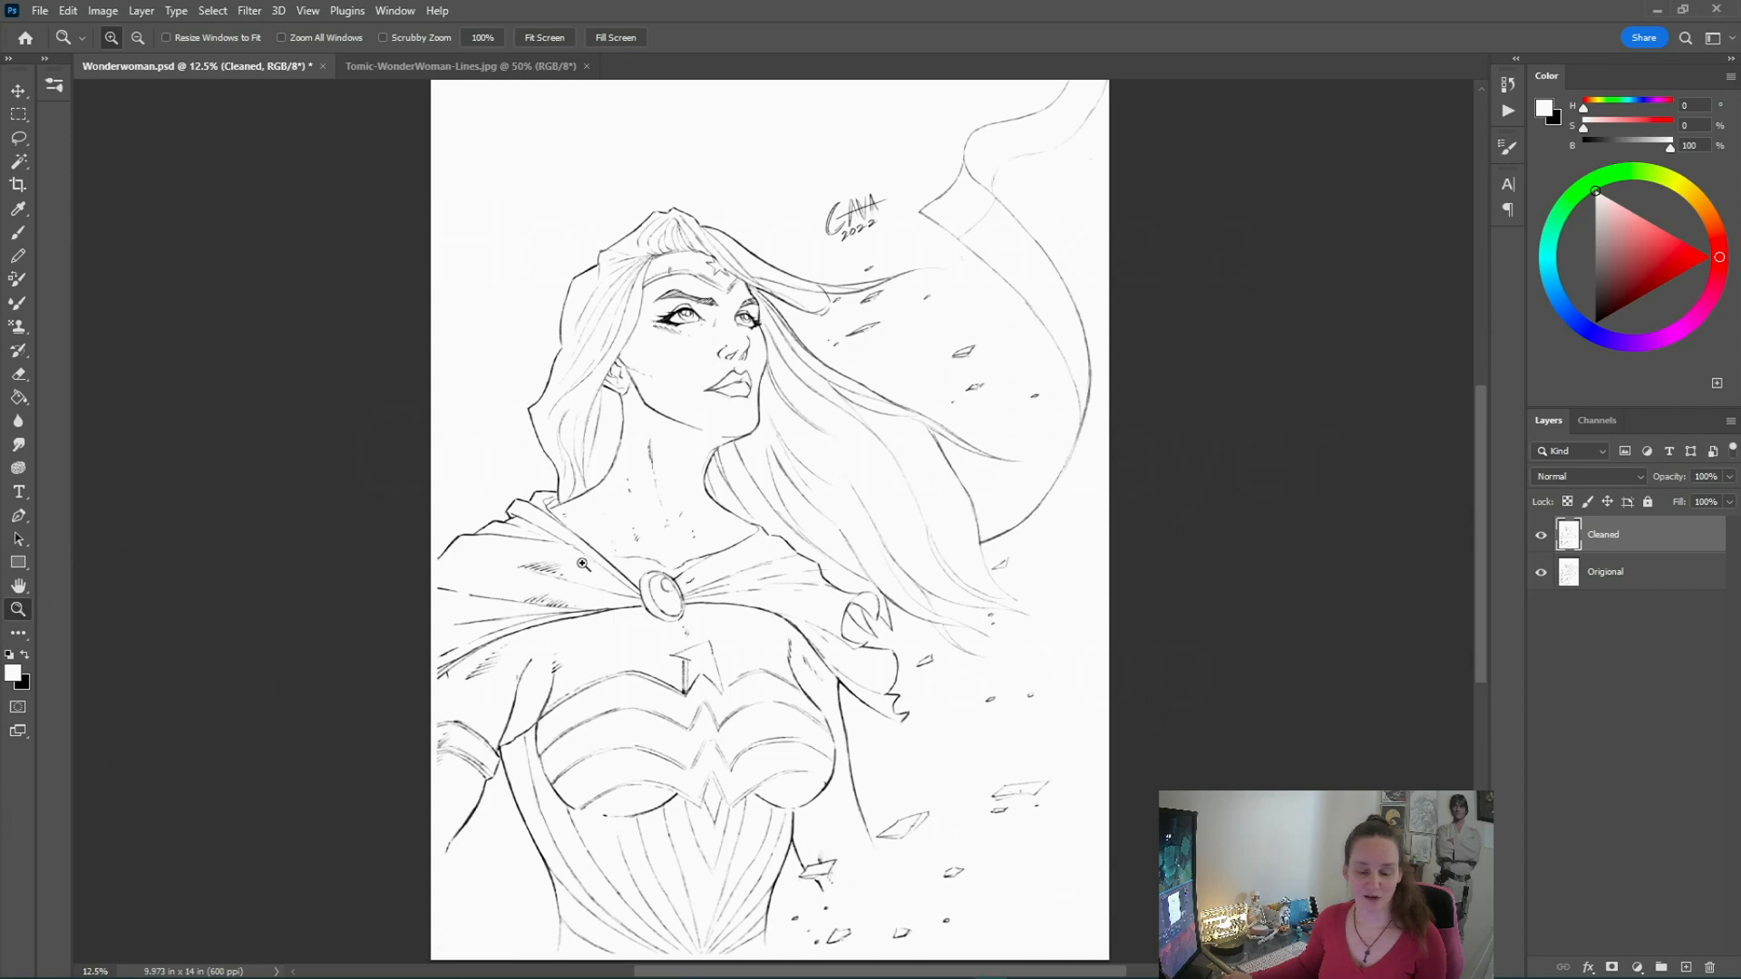
Hide the Original layer so only the Cleaned layer is visible
left_click(628, 611)
scroll(720, 608, "down", 2)
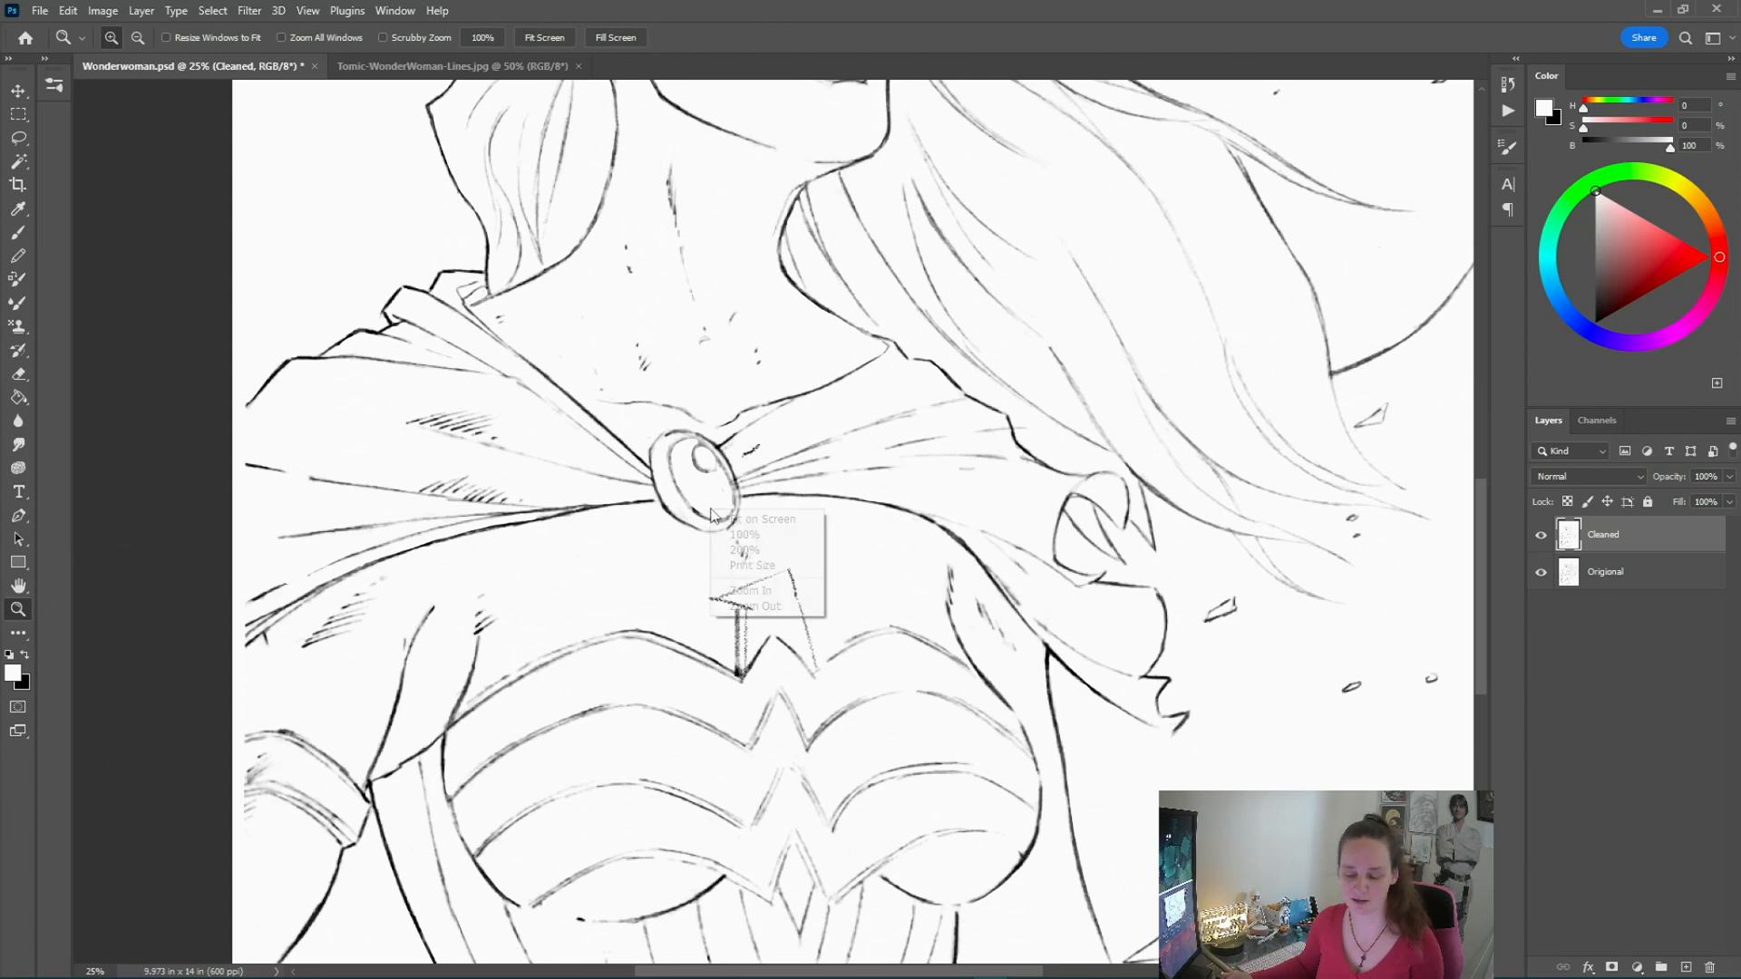
right_click(713, 510)
left_click(760, 520)
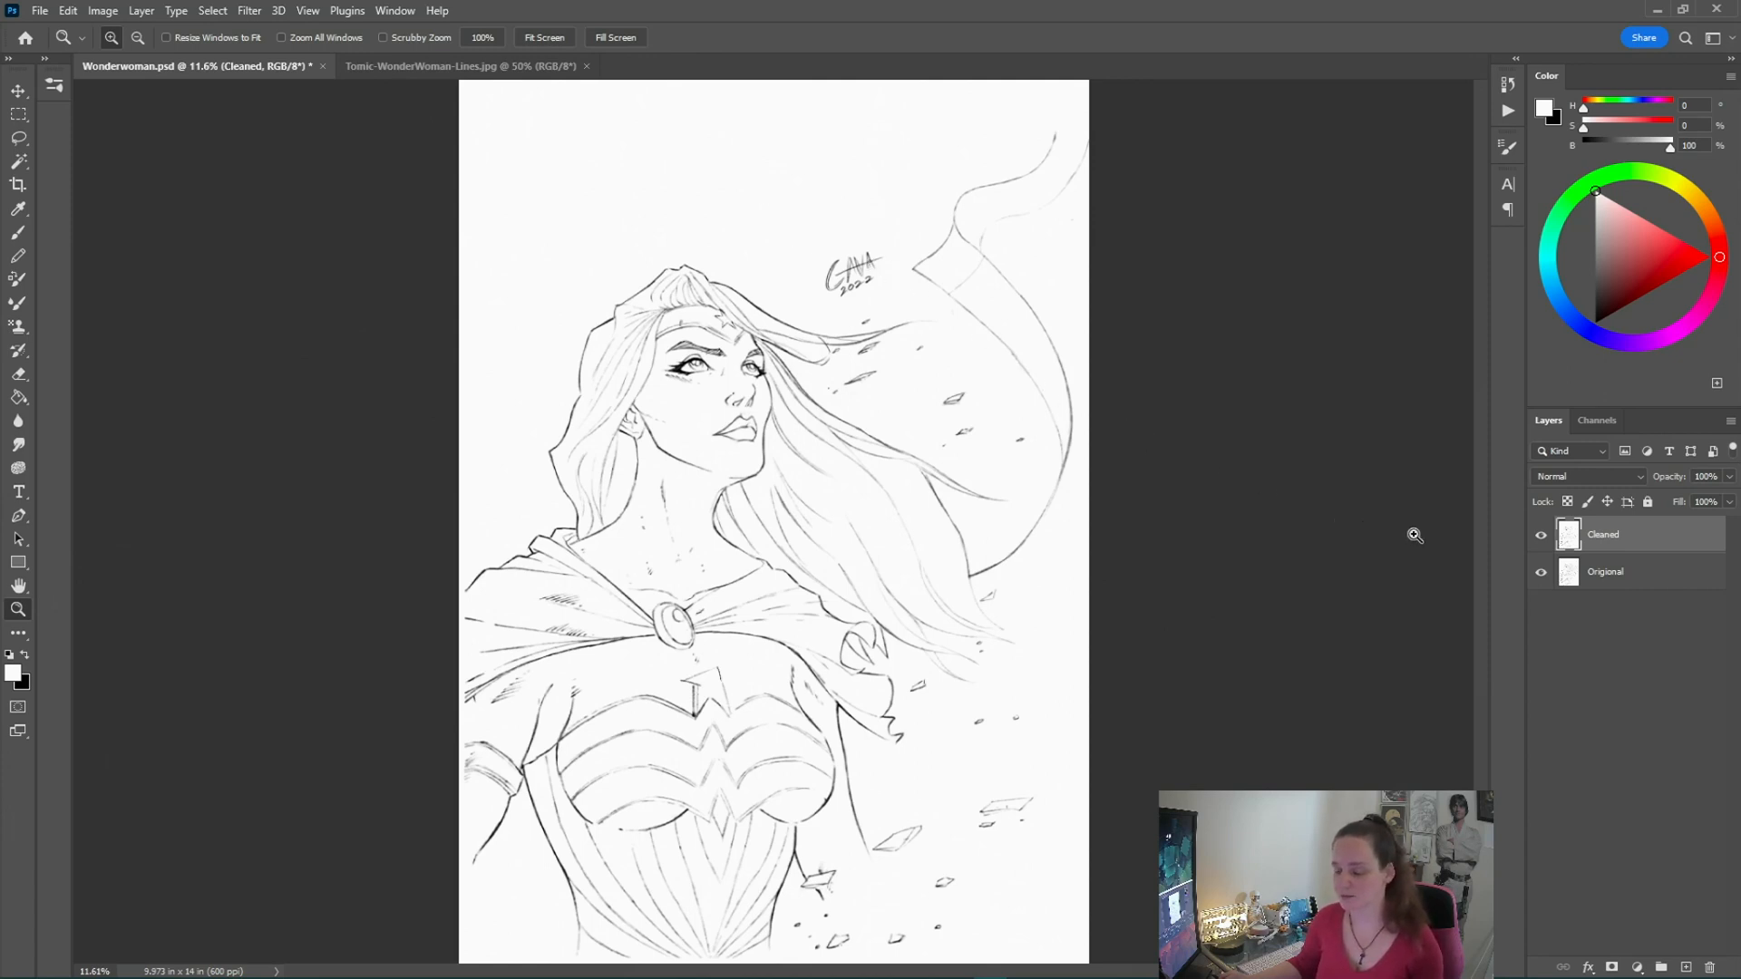
left_click(1539, 573)
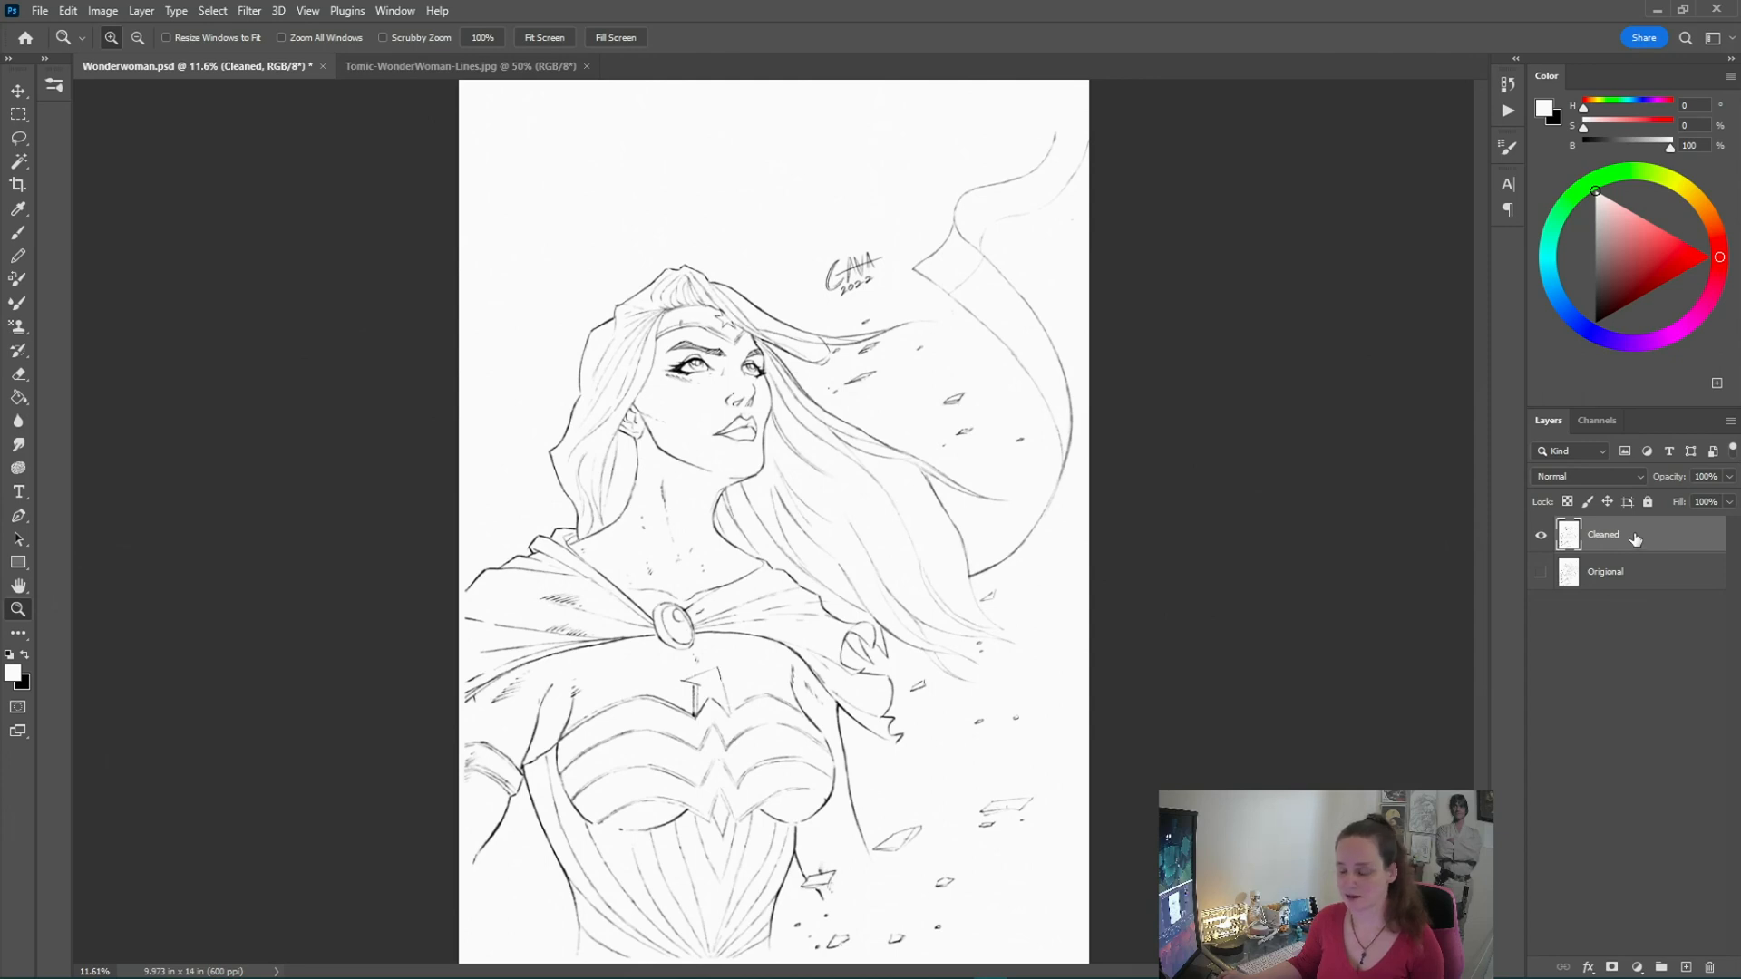
Select the entire canvas of the Cleaned layer and copy it
left_click(210, 10)
left_click(217, 33)
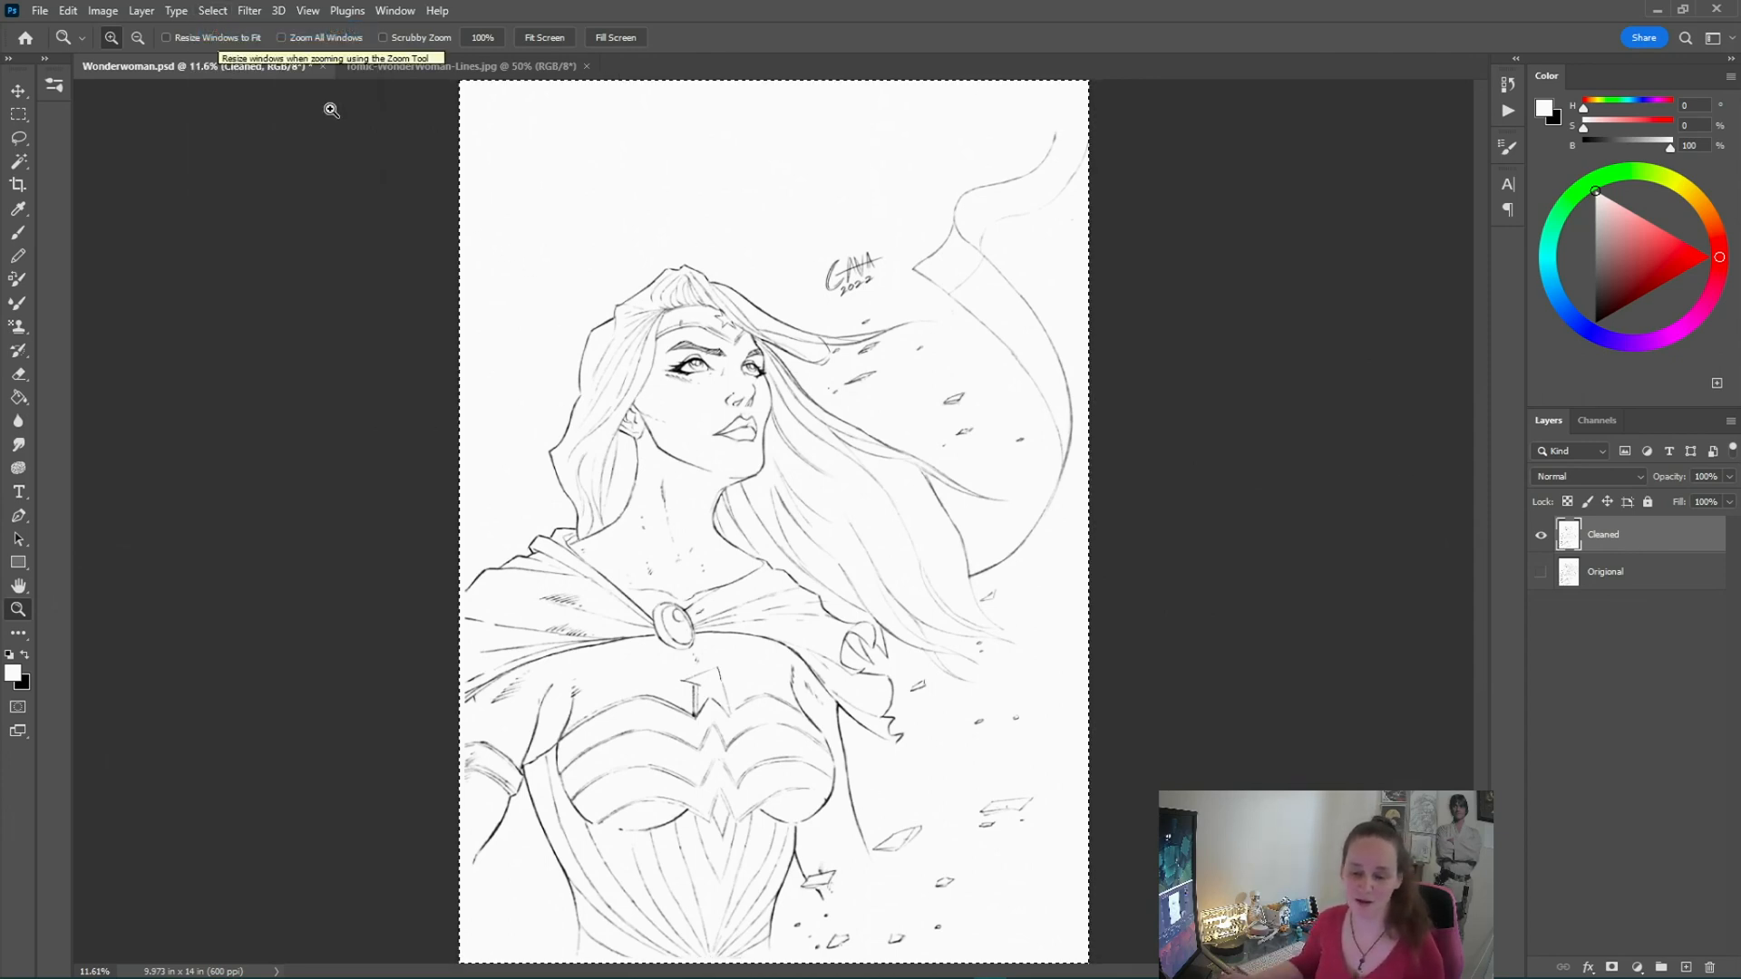
left_click(68, 11)
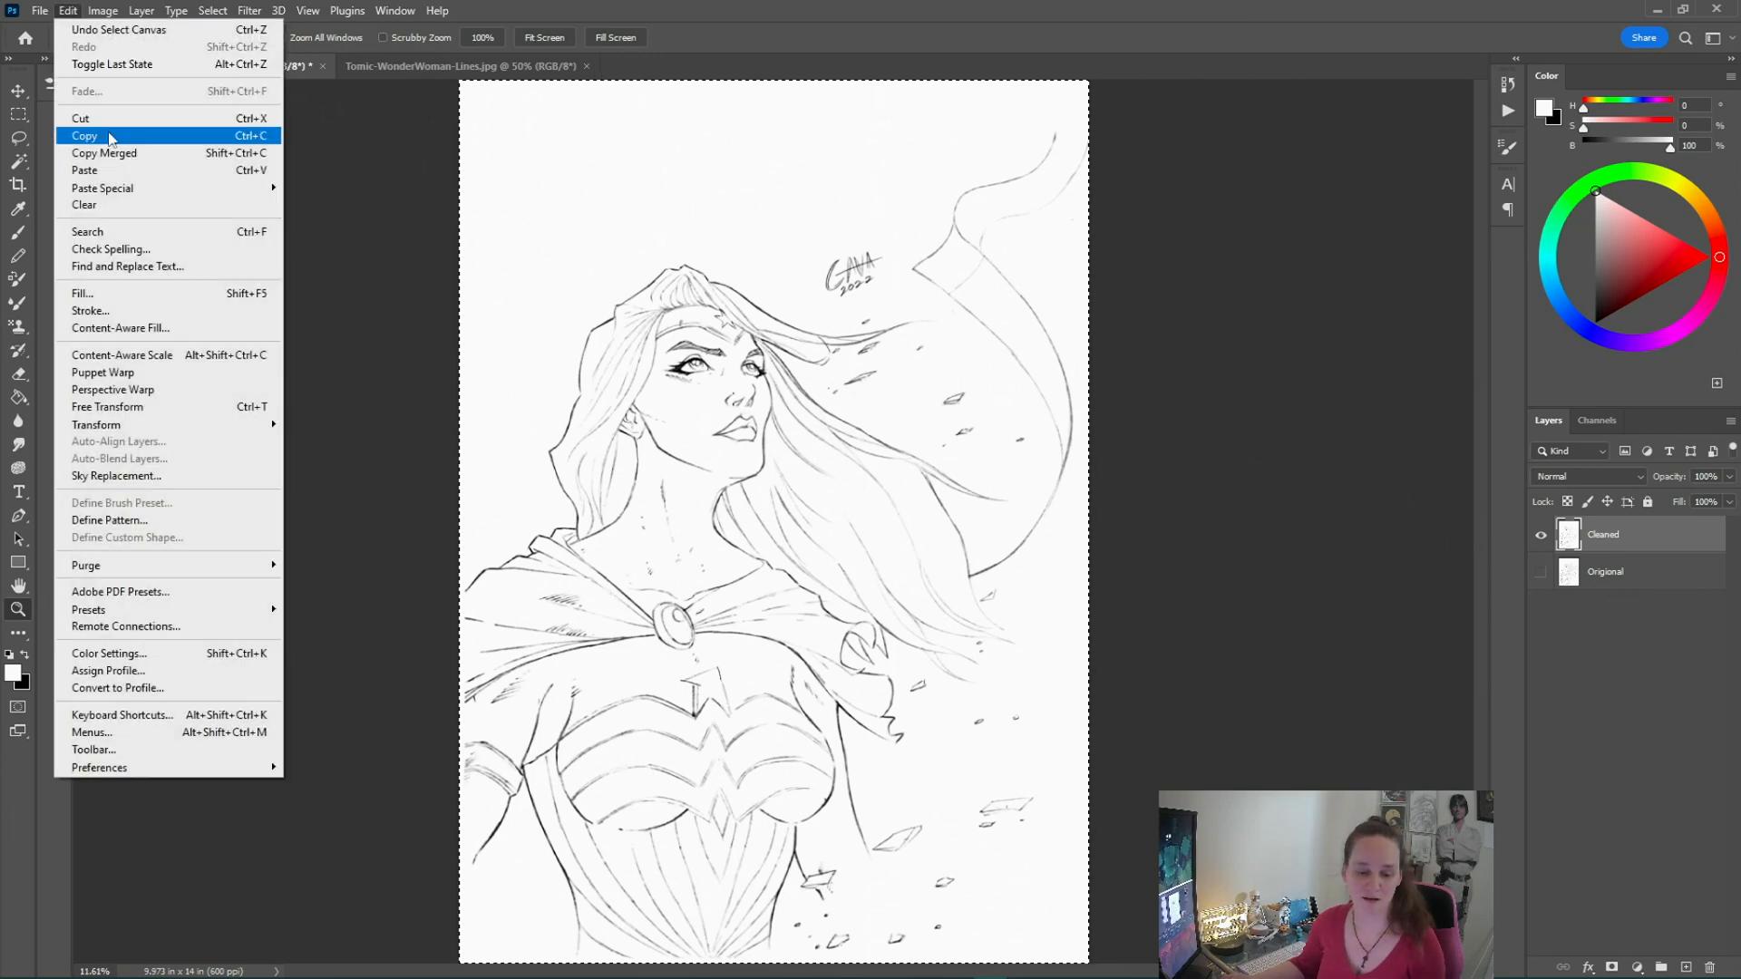
left_click(110, 137)
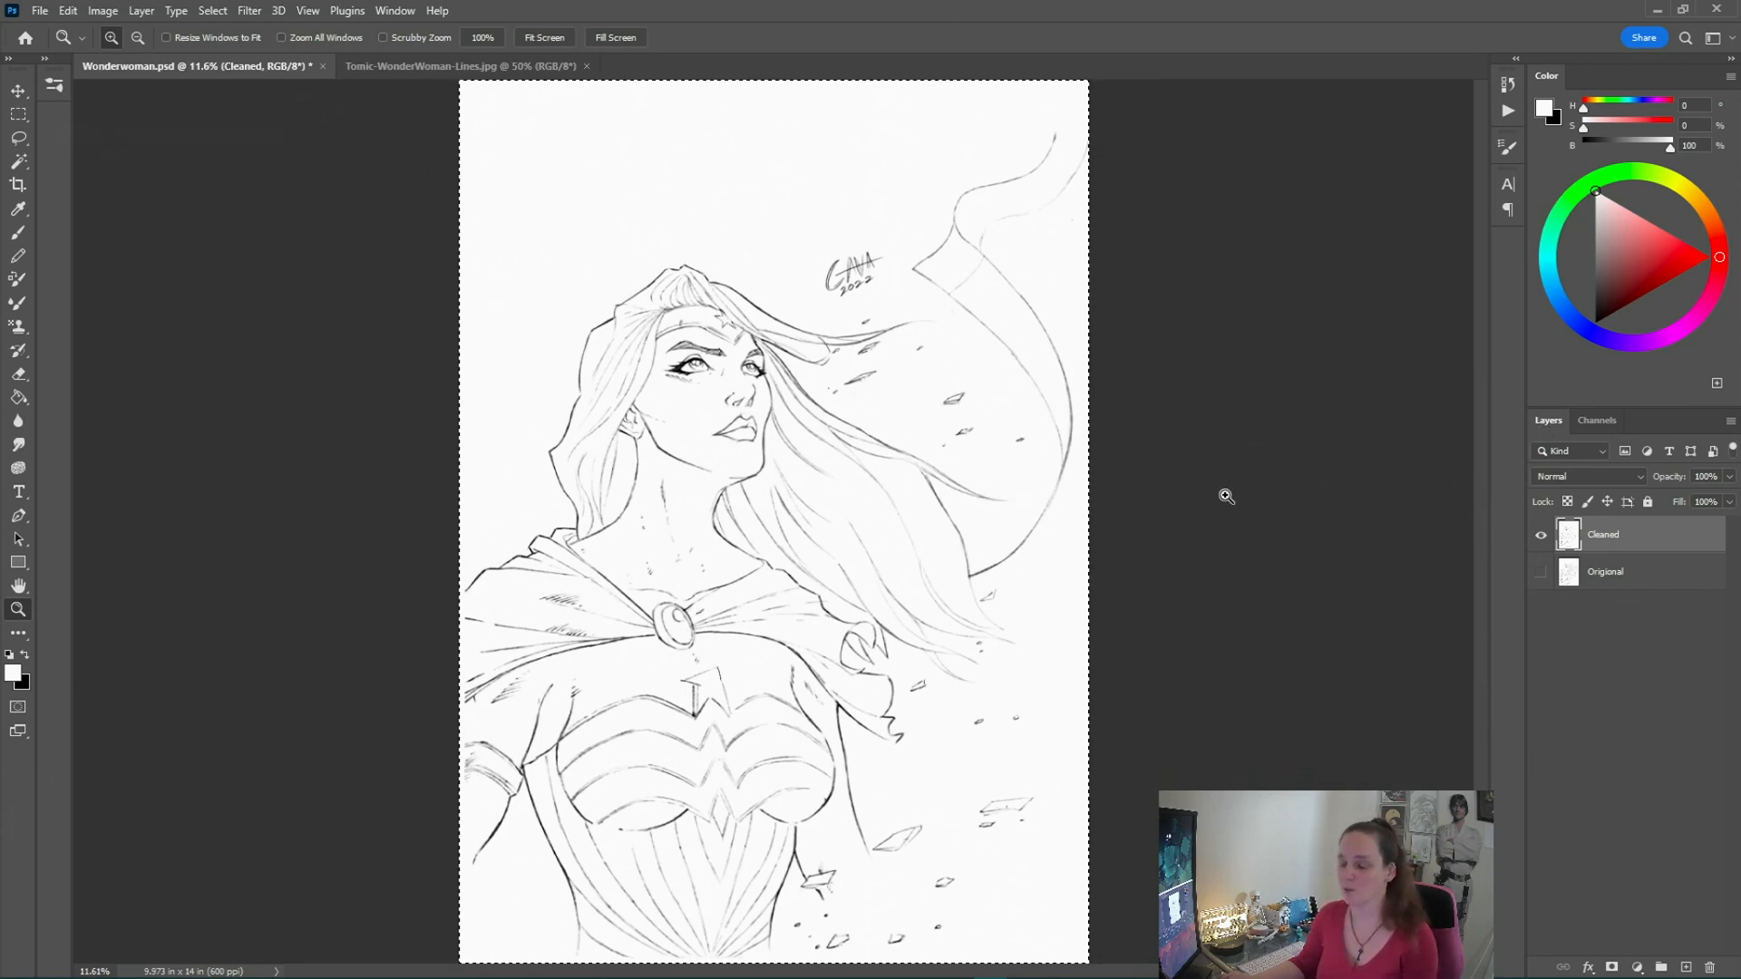
Create a new alpha channel and paste the copied drawing into it
left_click(1597, 421)
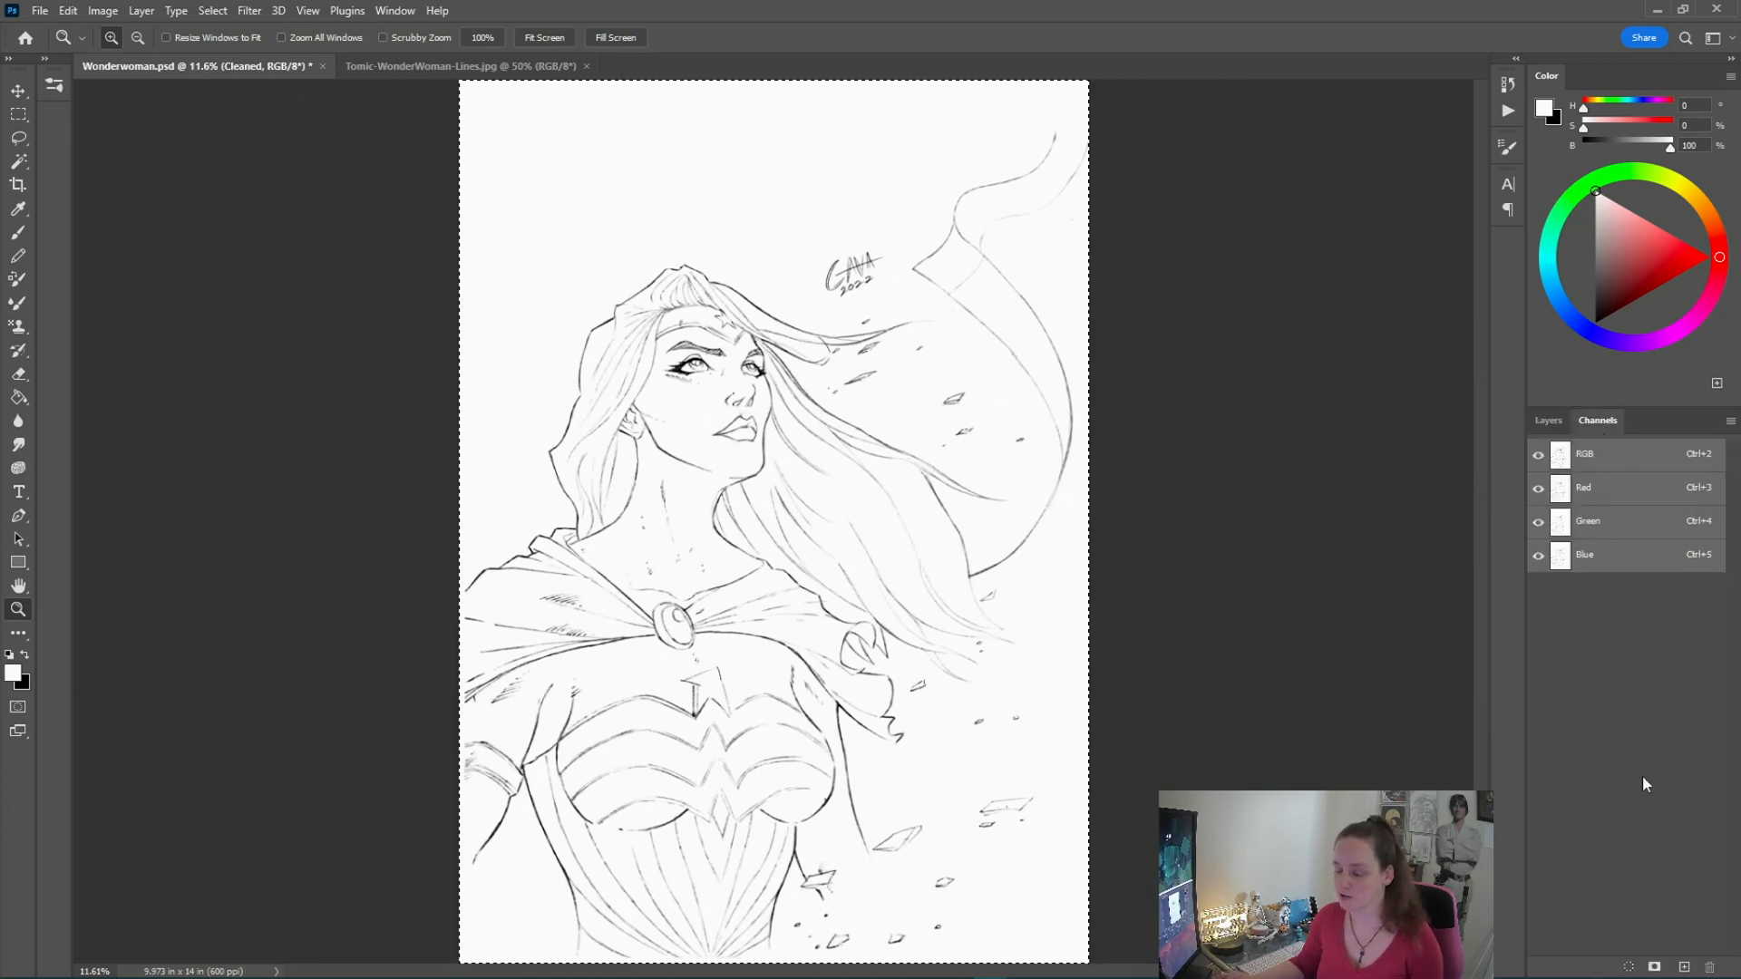
left_click(1683, 968)
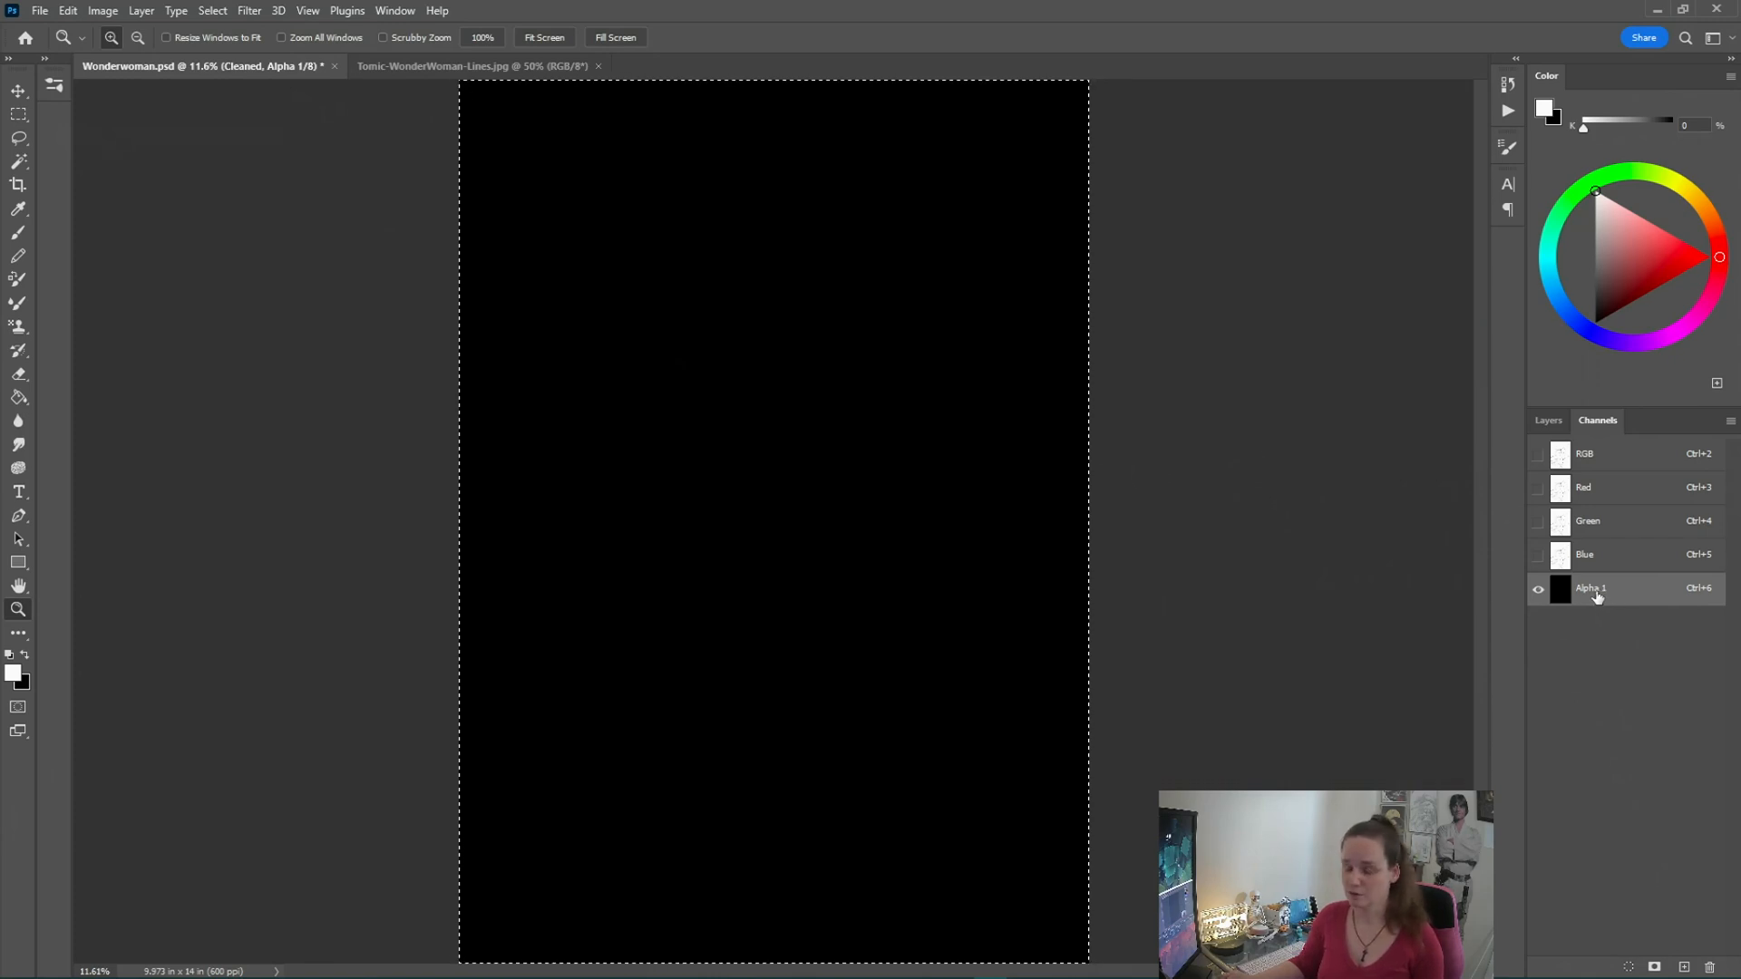
left_click(71, 12)
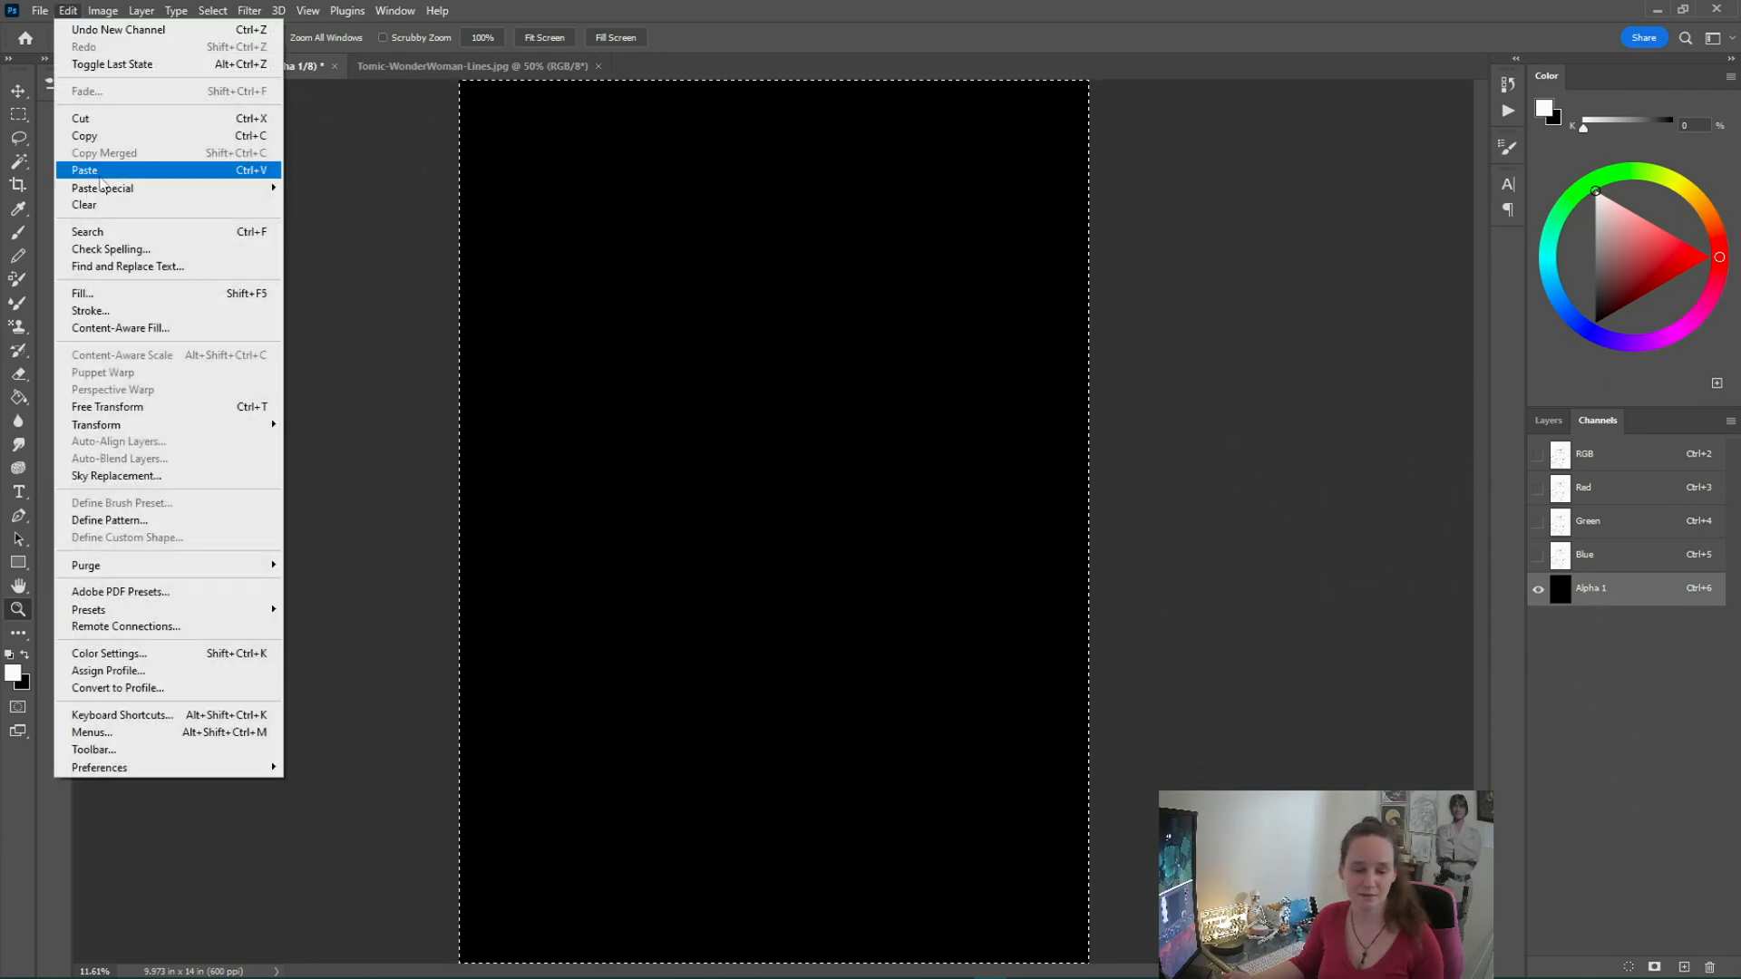
left_click(102, 169)
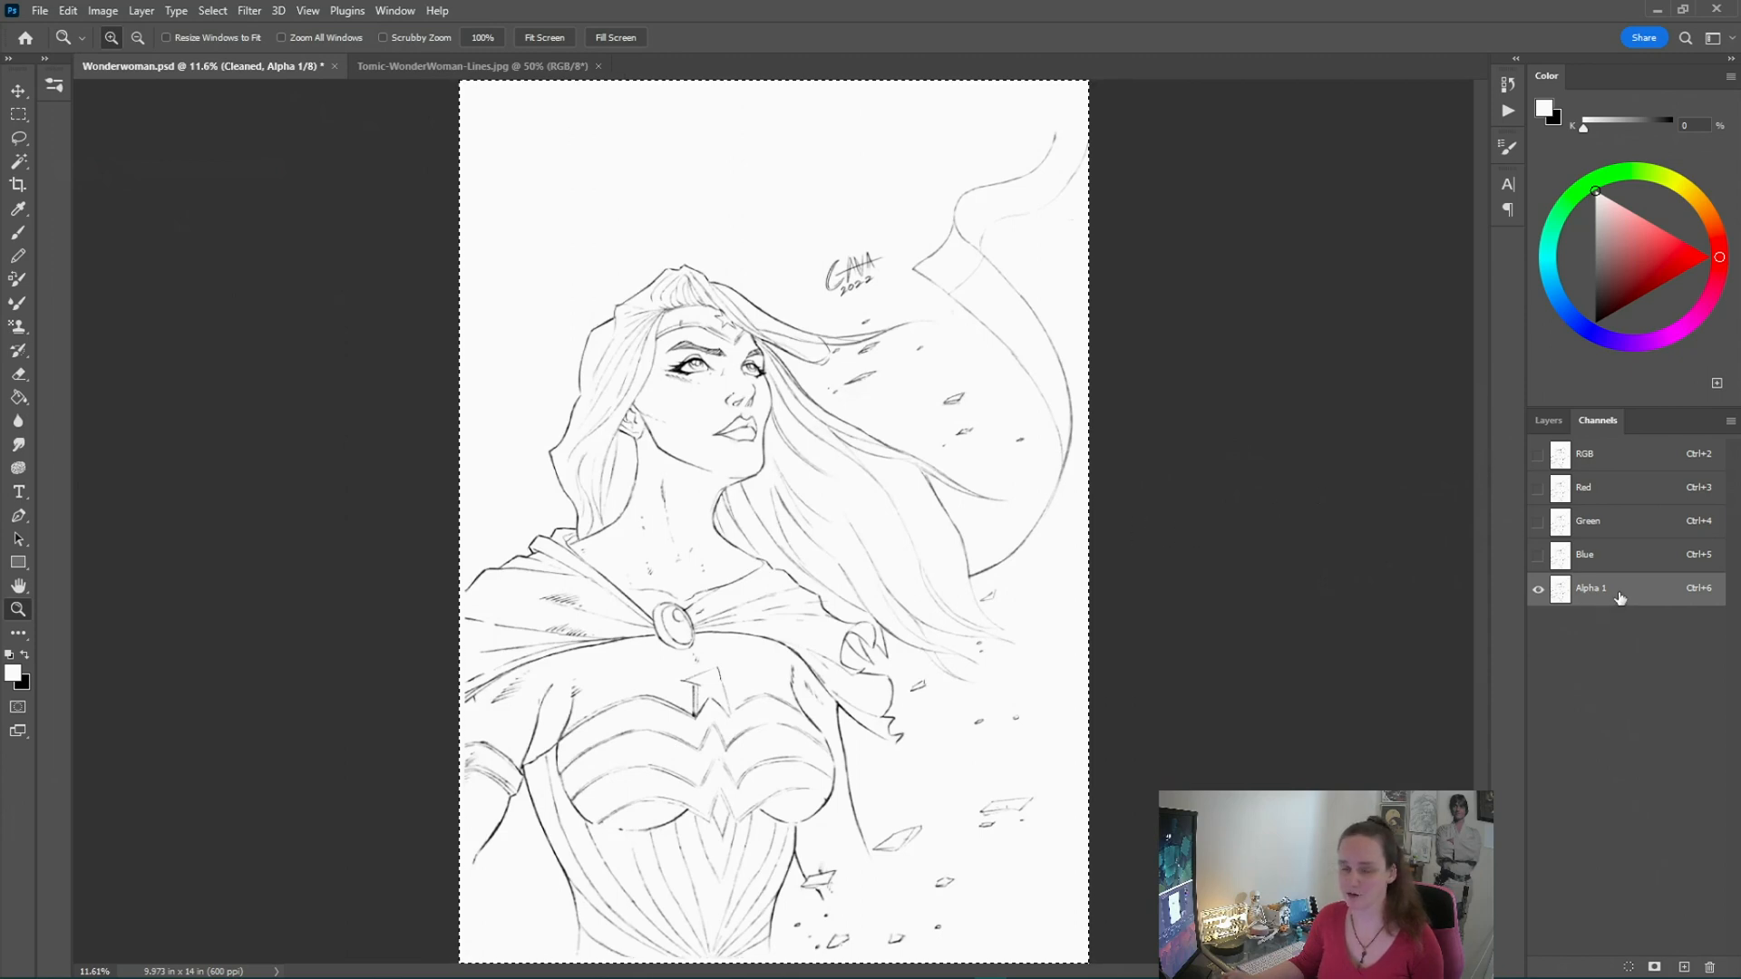
Load the Alpha 1 channel as a selection
left_click(1546, 423)
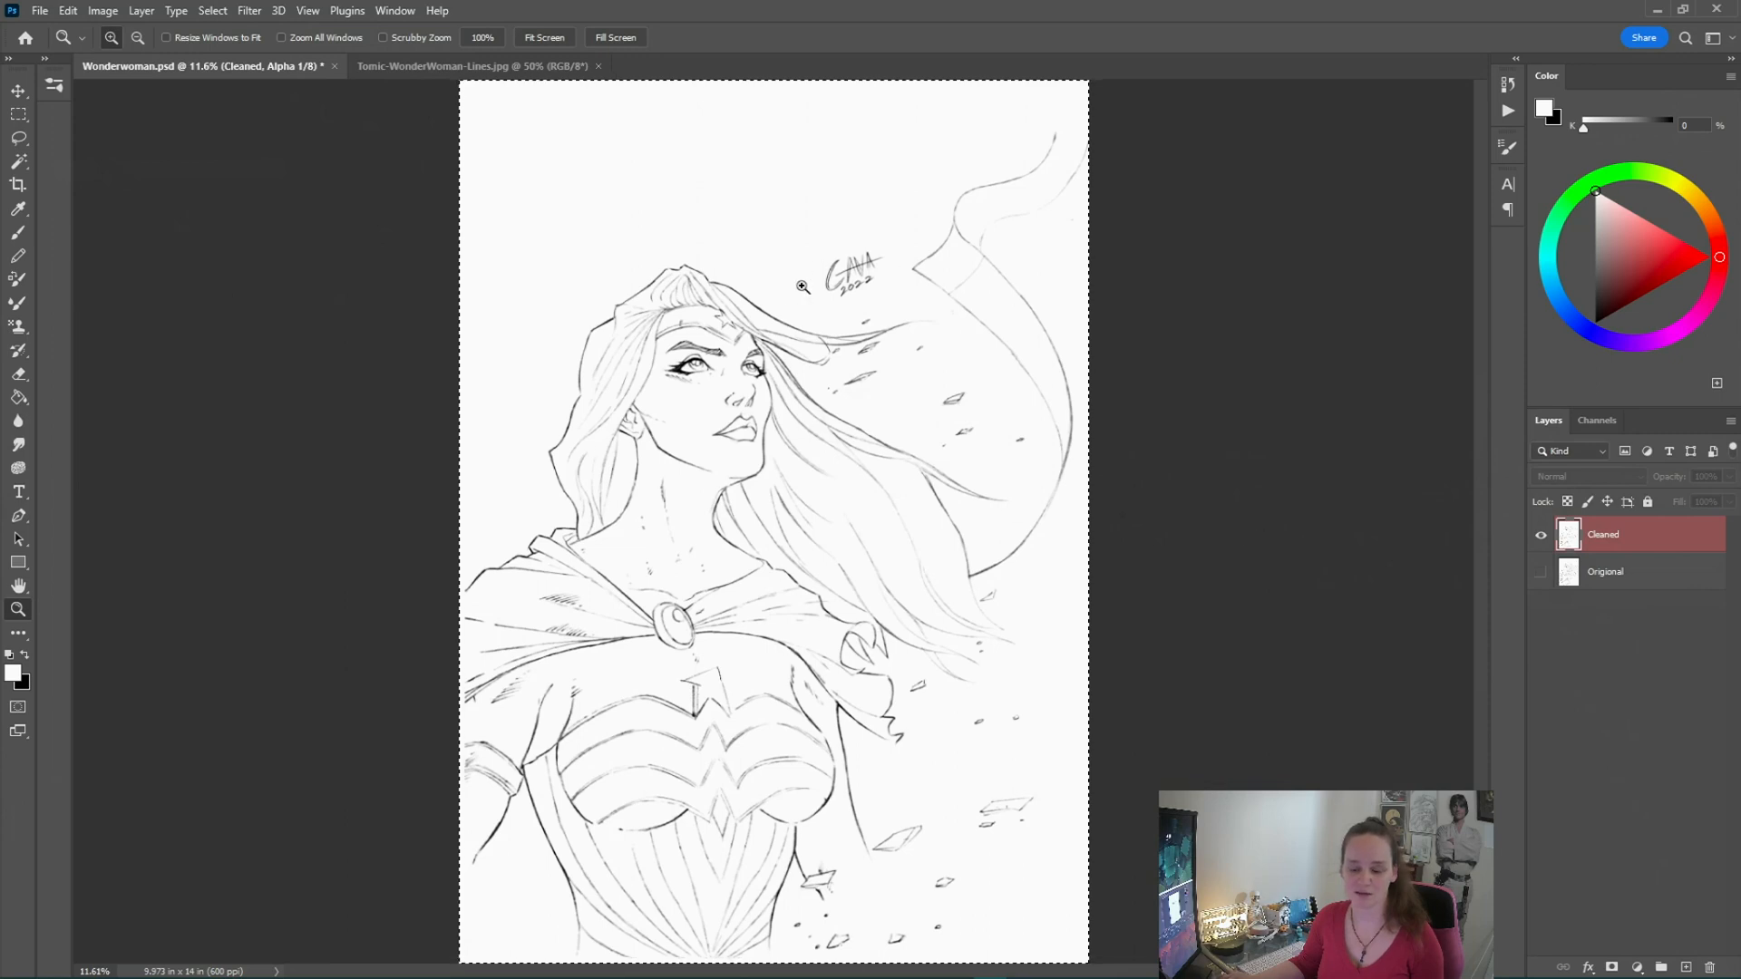
left_click(1586, 424)
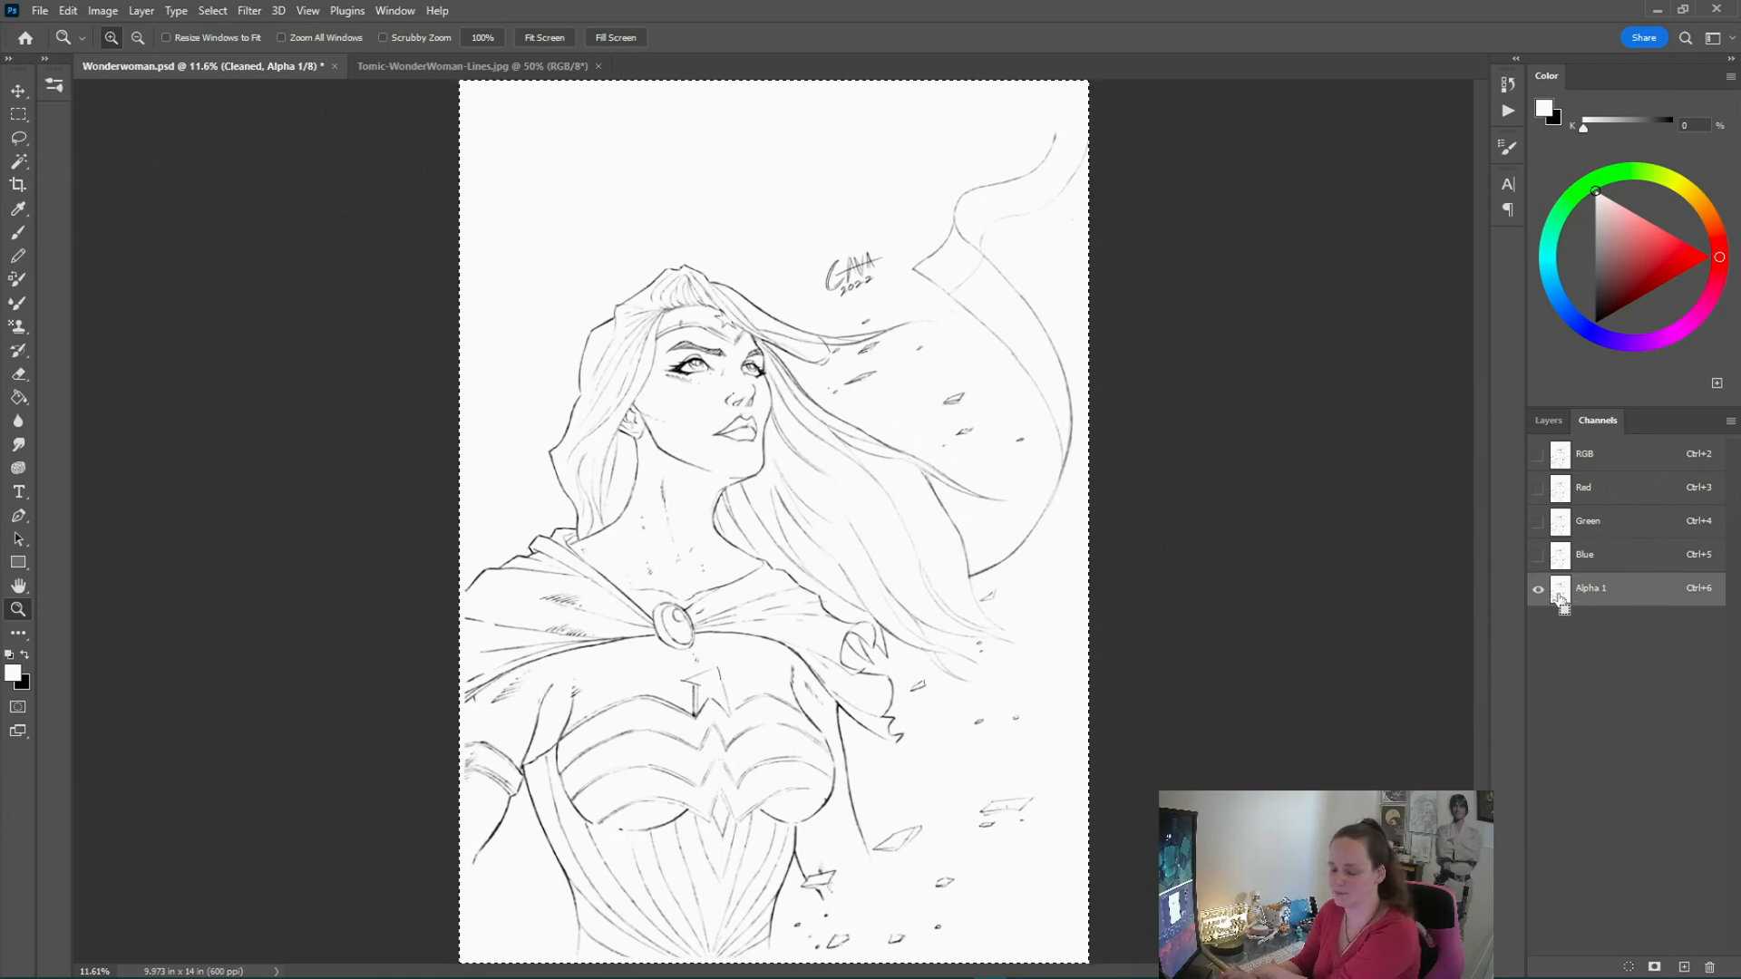
left_click(1561, 591, "ctrl")
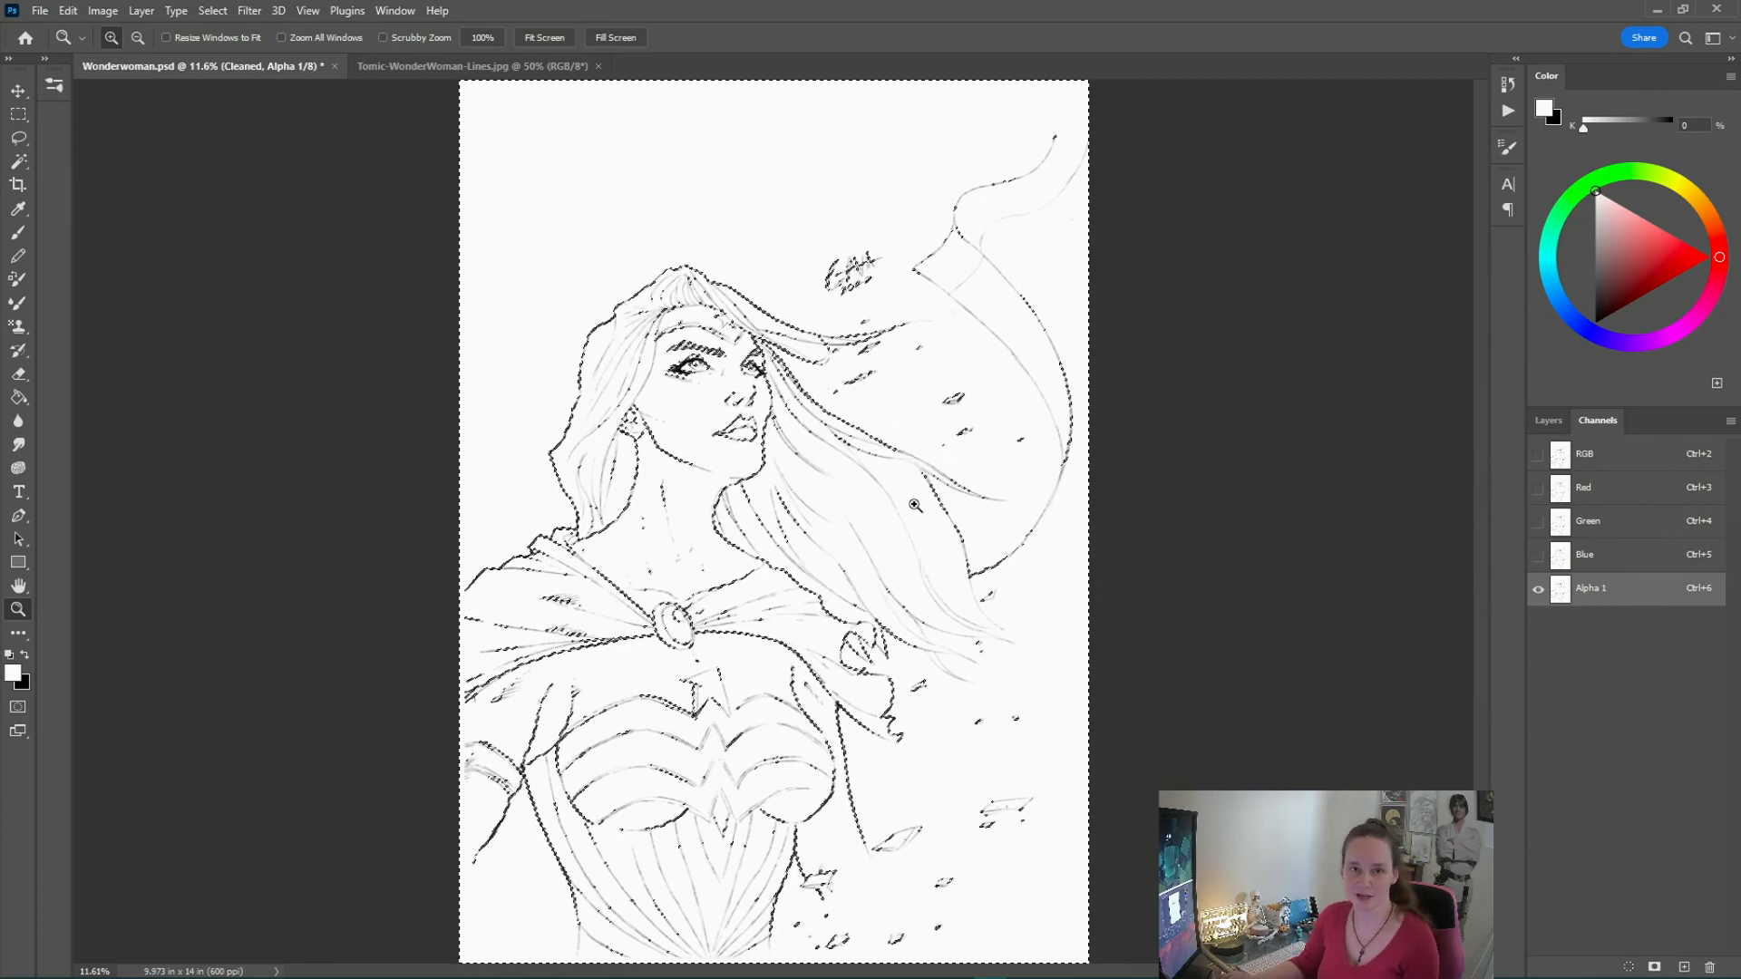
Zoom in to inspect the selection edges along the drawing's lines, then fit the canvas on screen
left_click(950, 308)
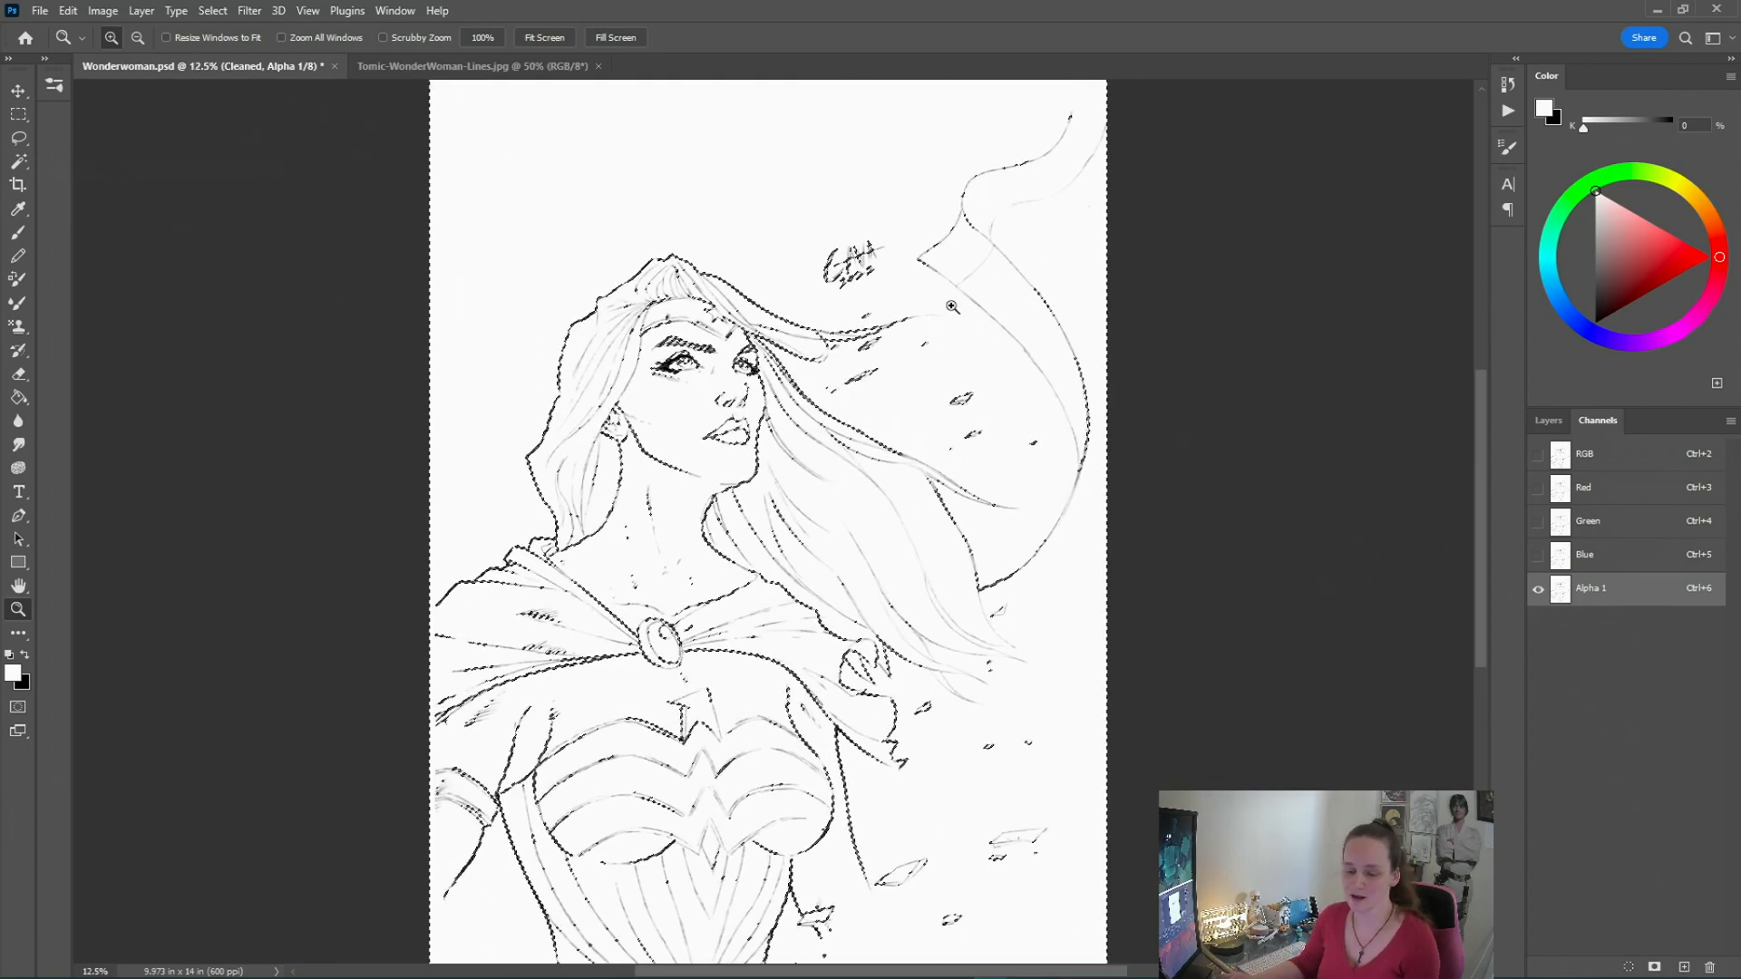
left_click(952, 305)
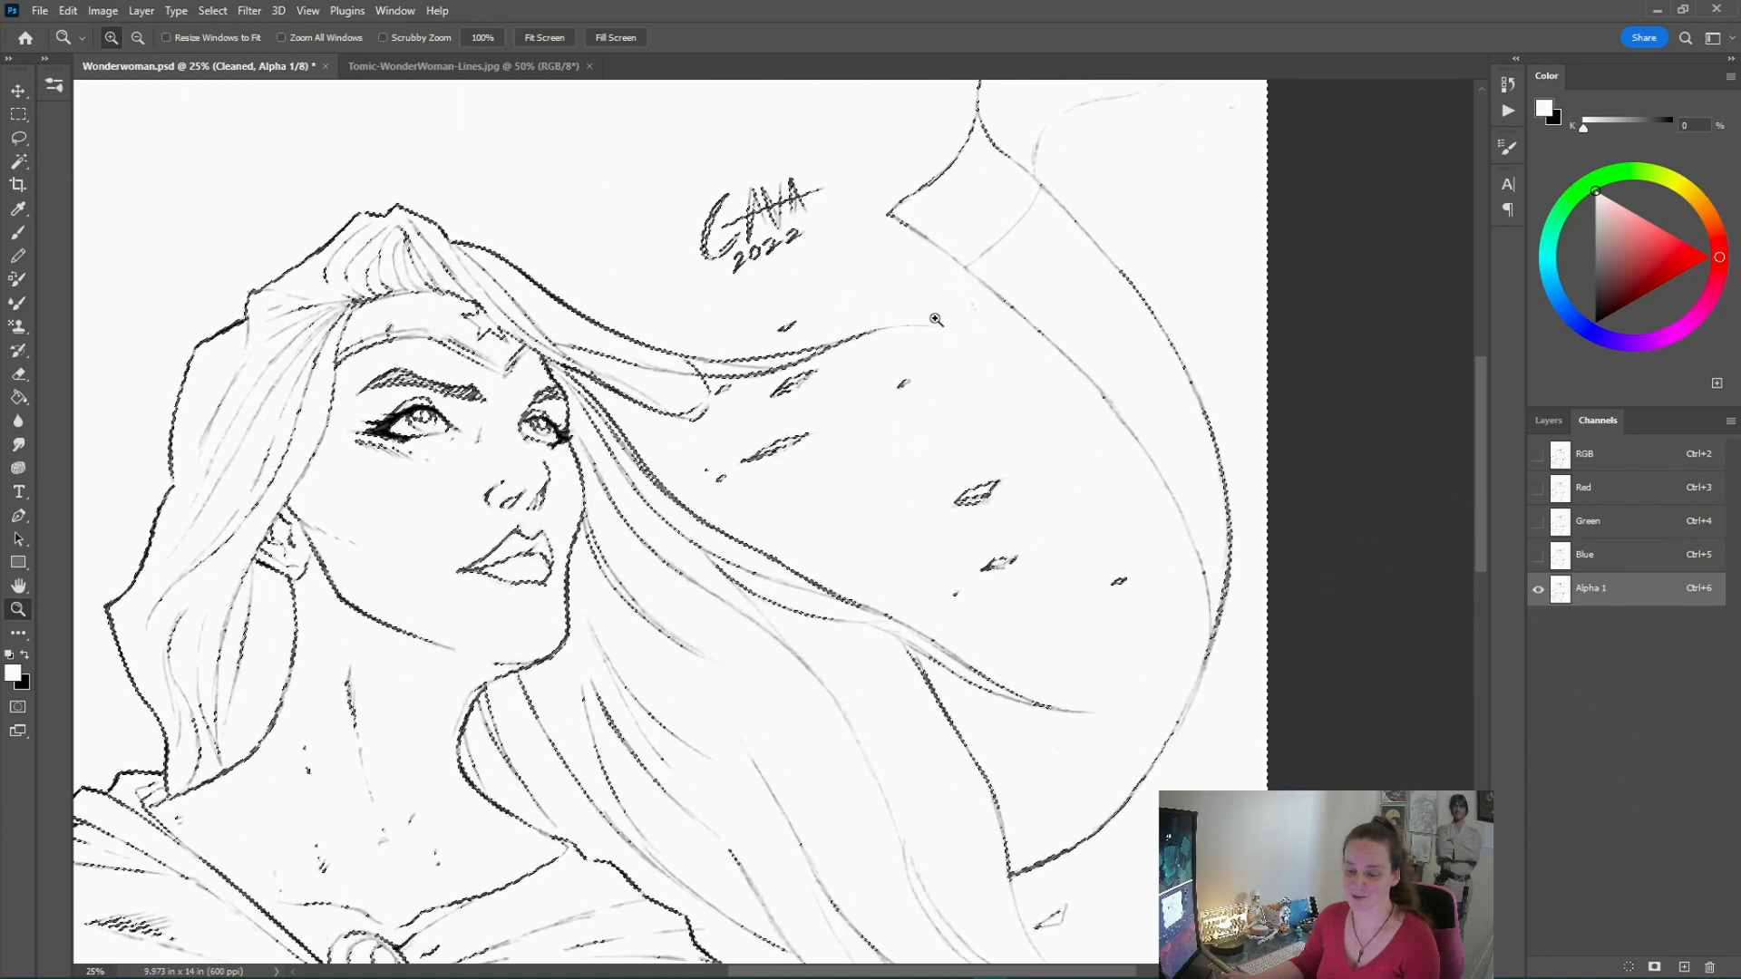
left_click(972, 339)
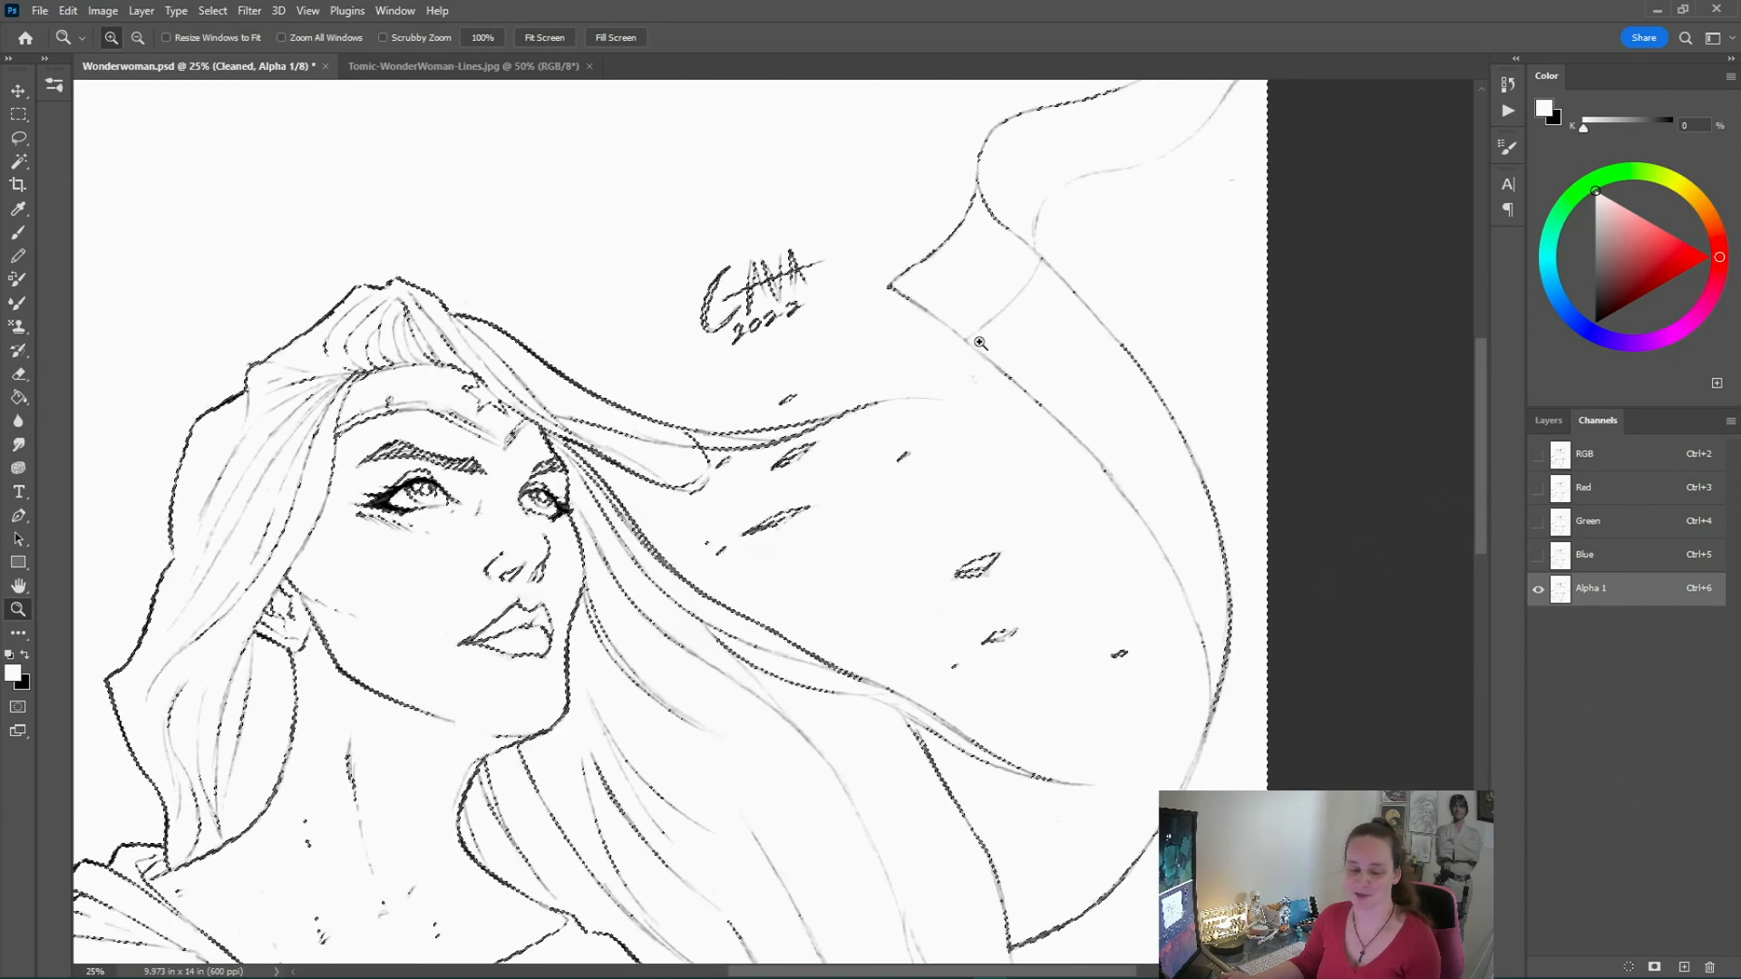
left_click(968, 351)
left_click(929, 334)
left_click(893, 319)
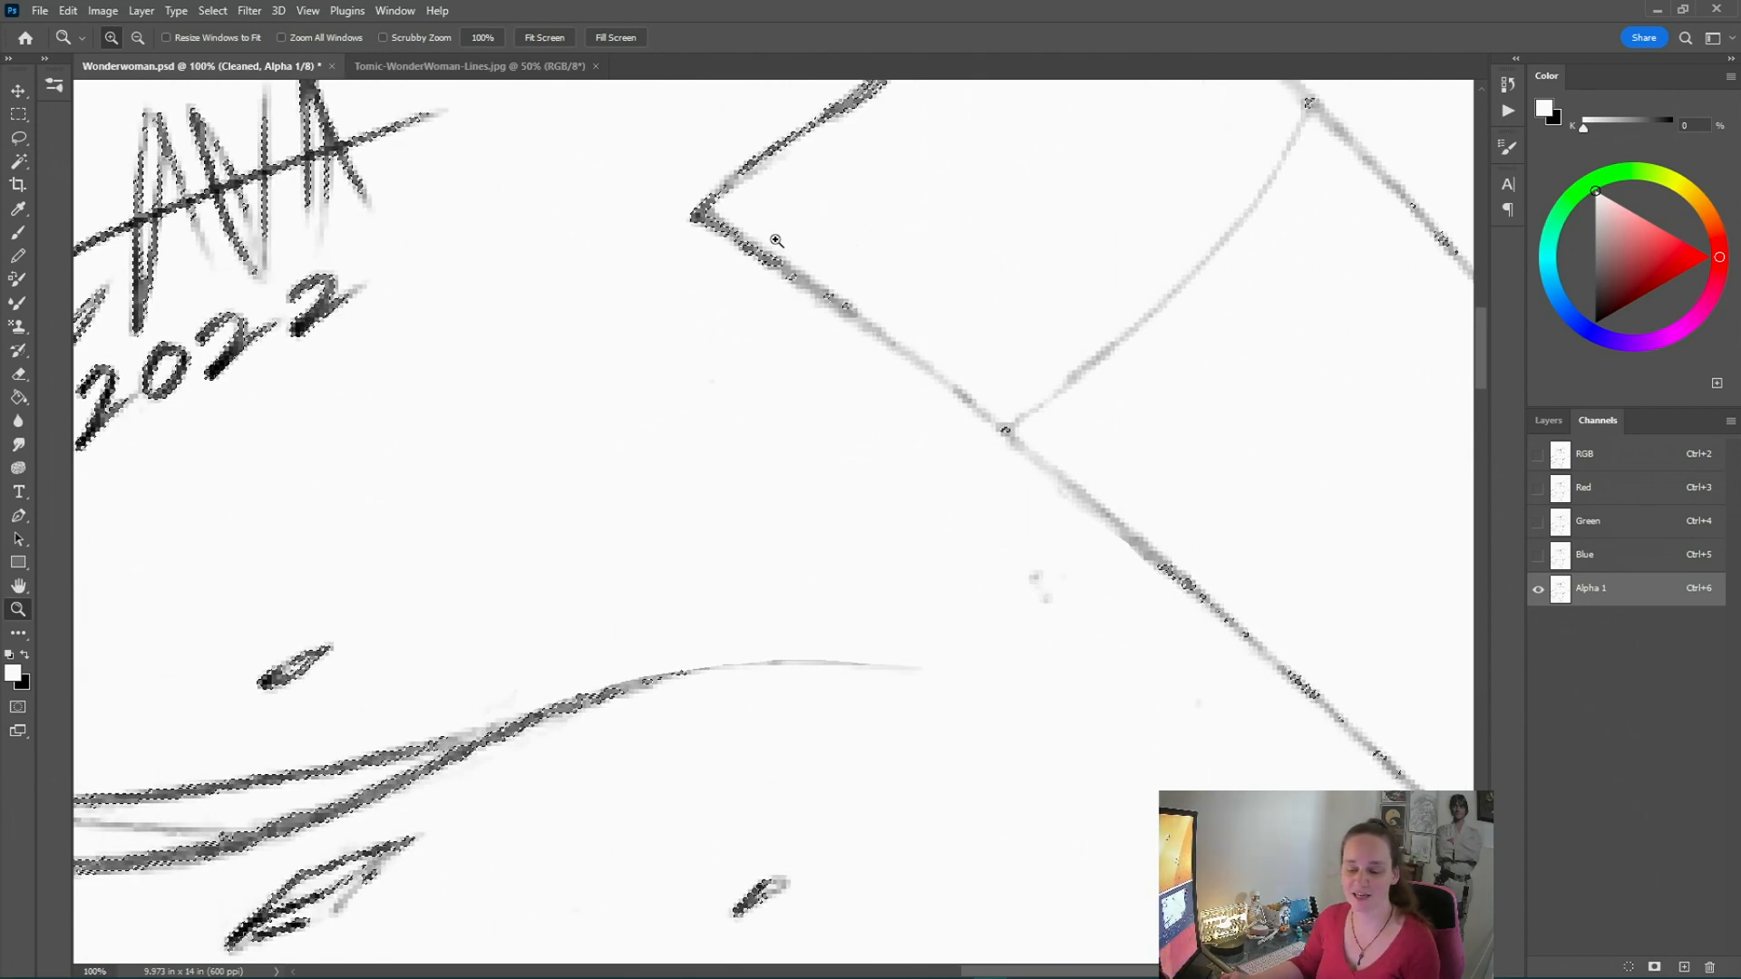
left_click(757, 272)
left_click(770, 302)
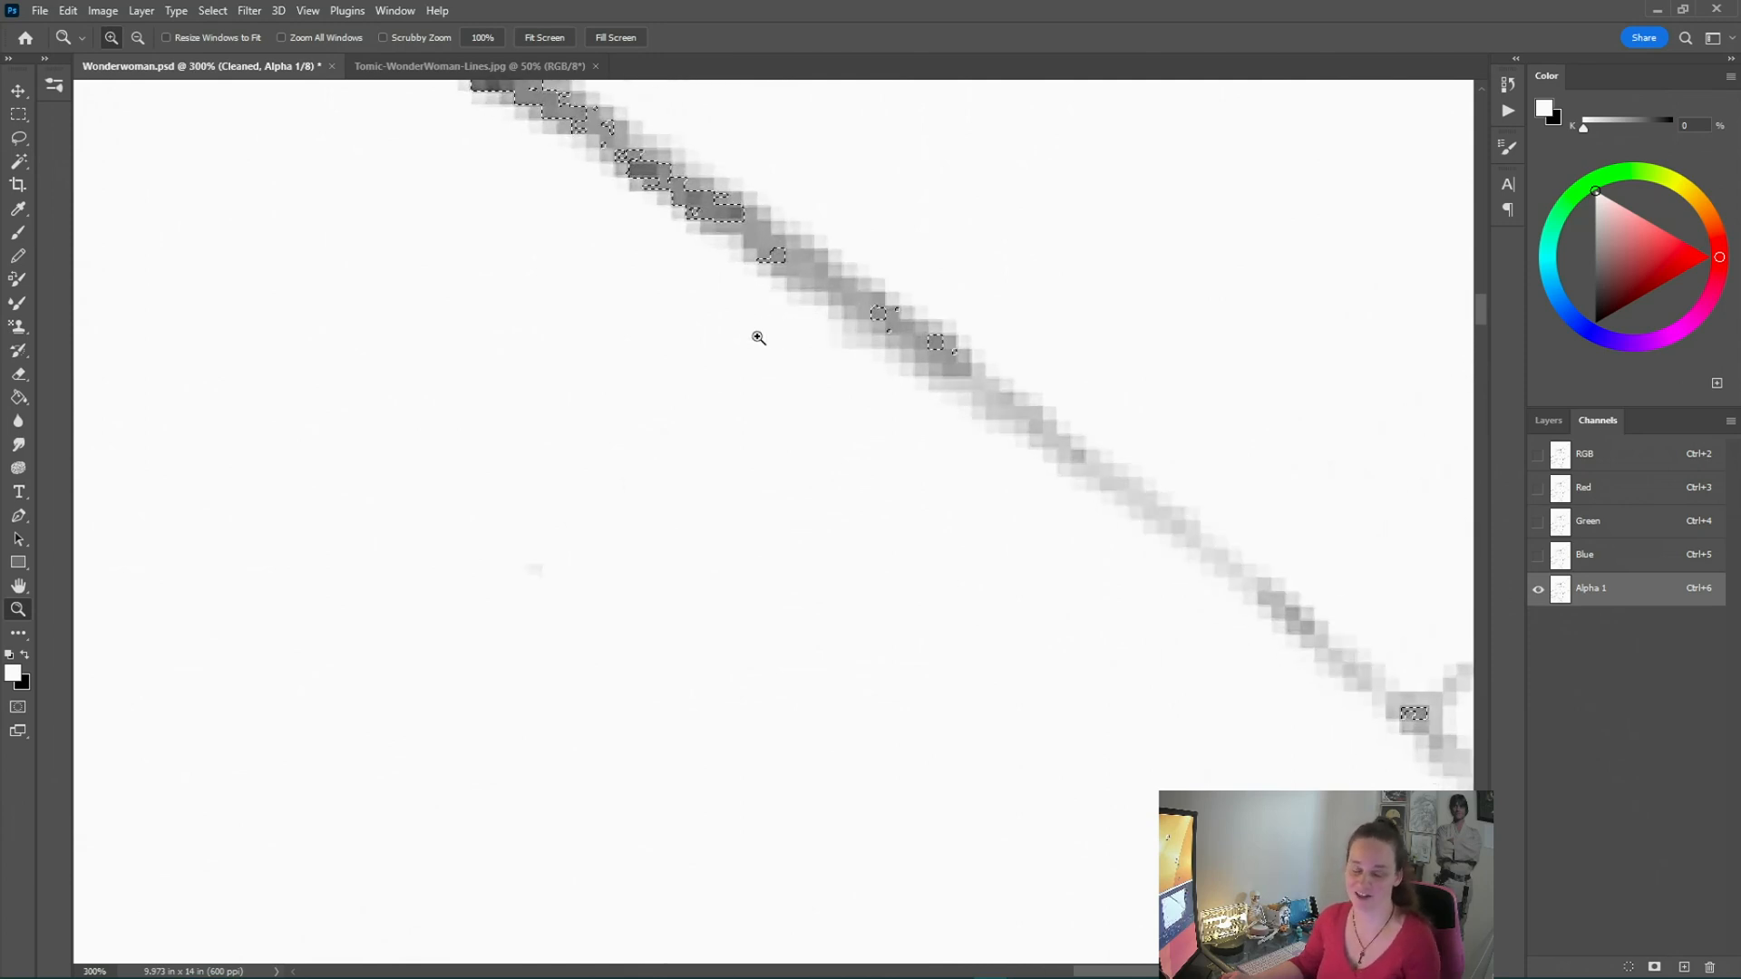
right_click(715, 356)
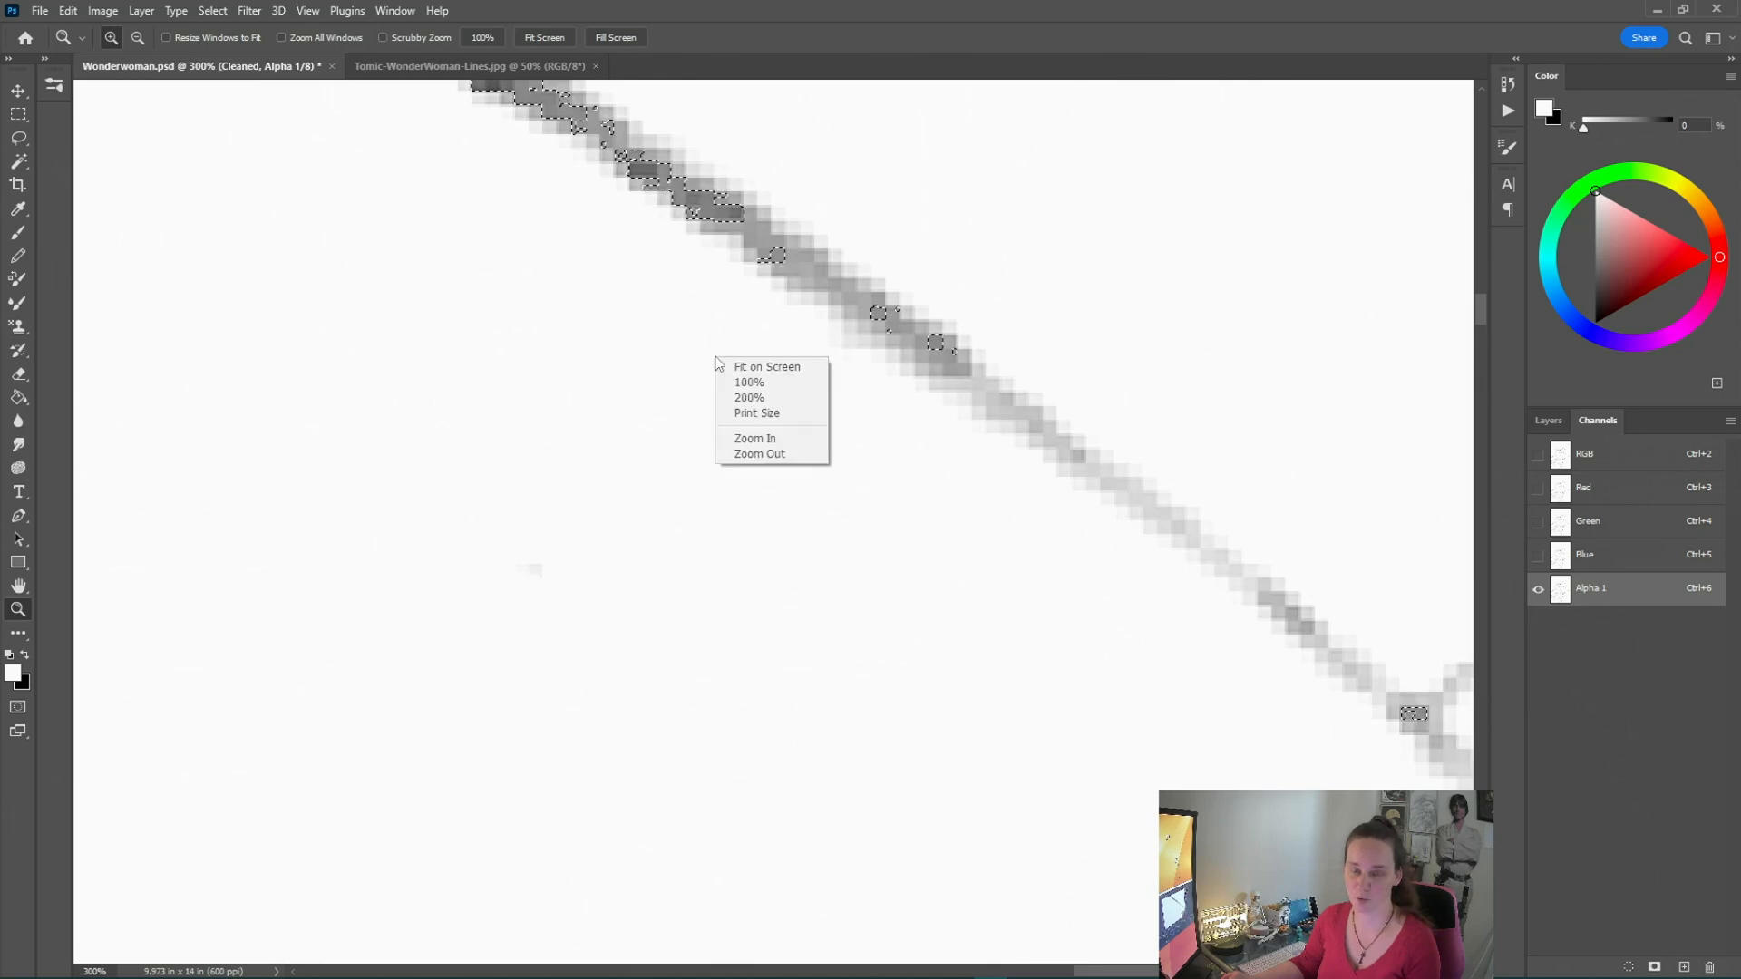
left_click(766, 367)
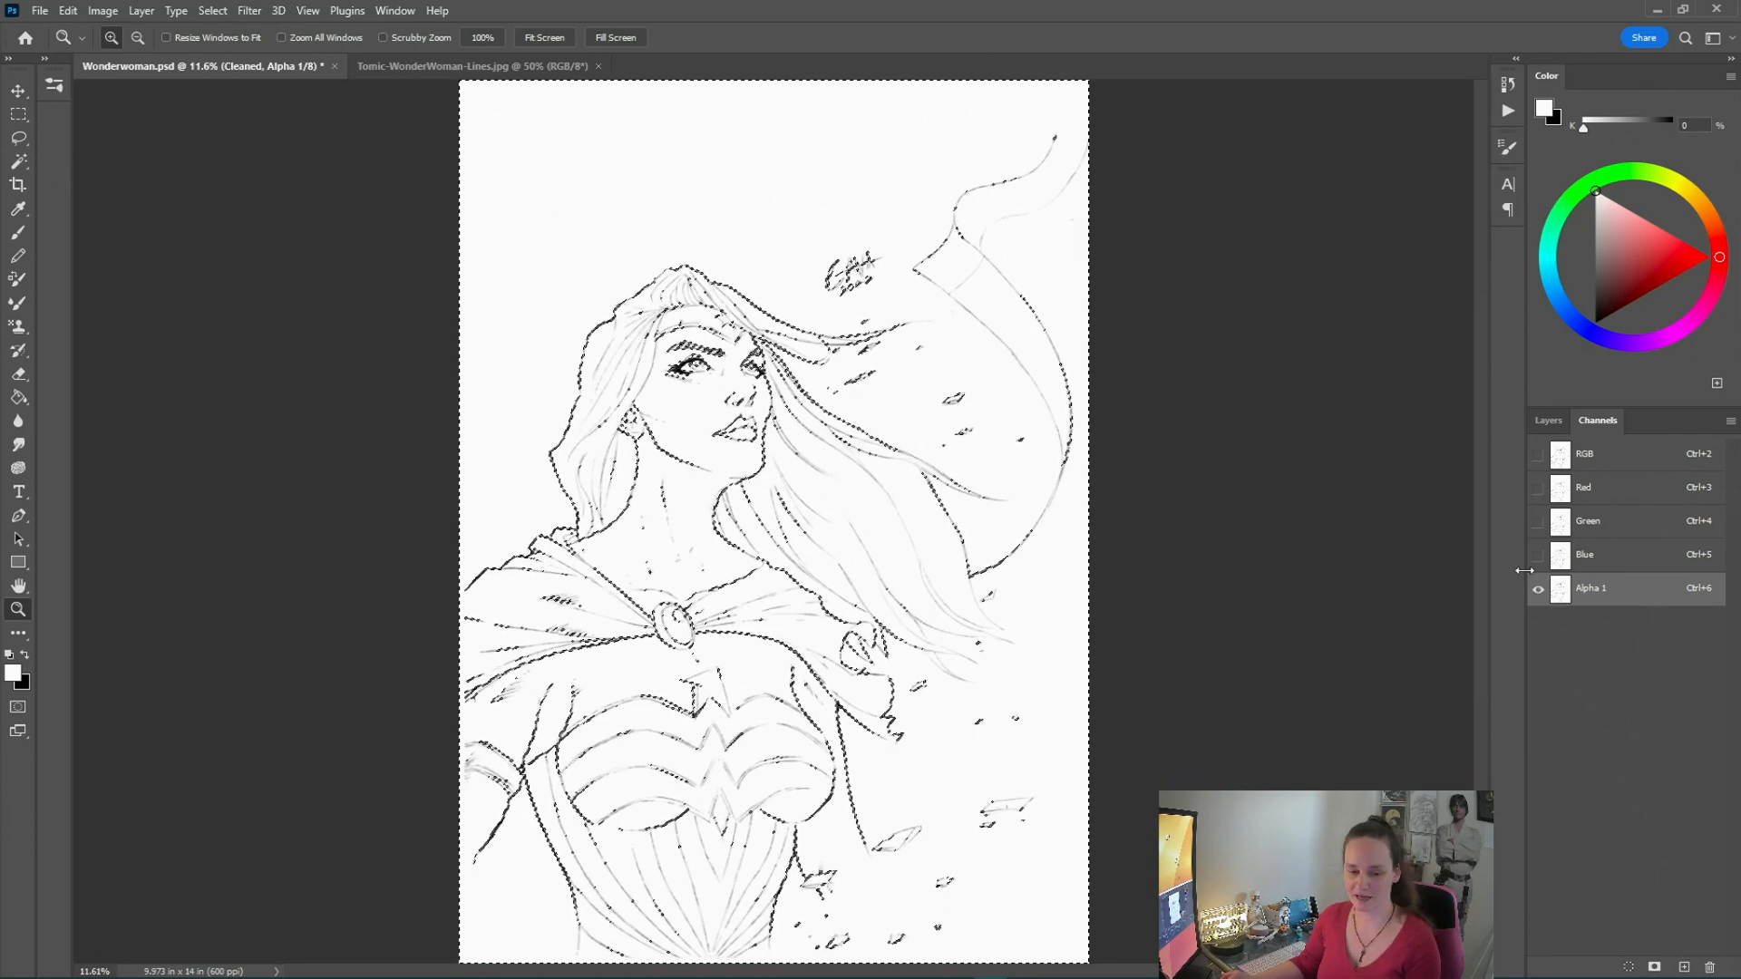
Add a new empty layer above the Cleaned layer
left_click(1547, 421)
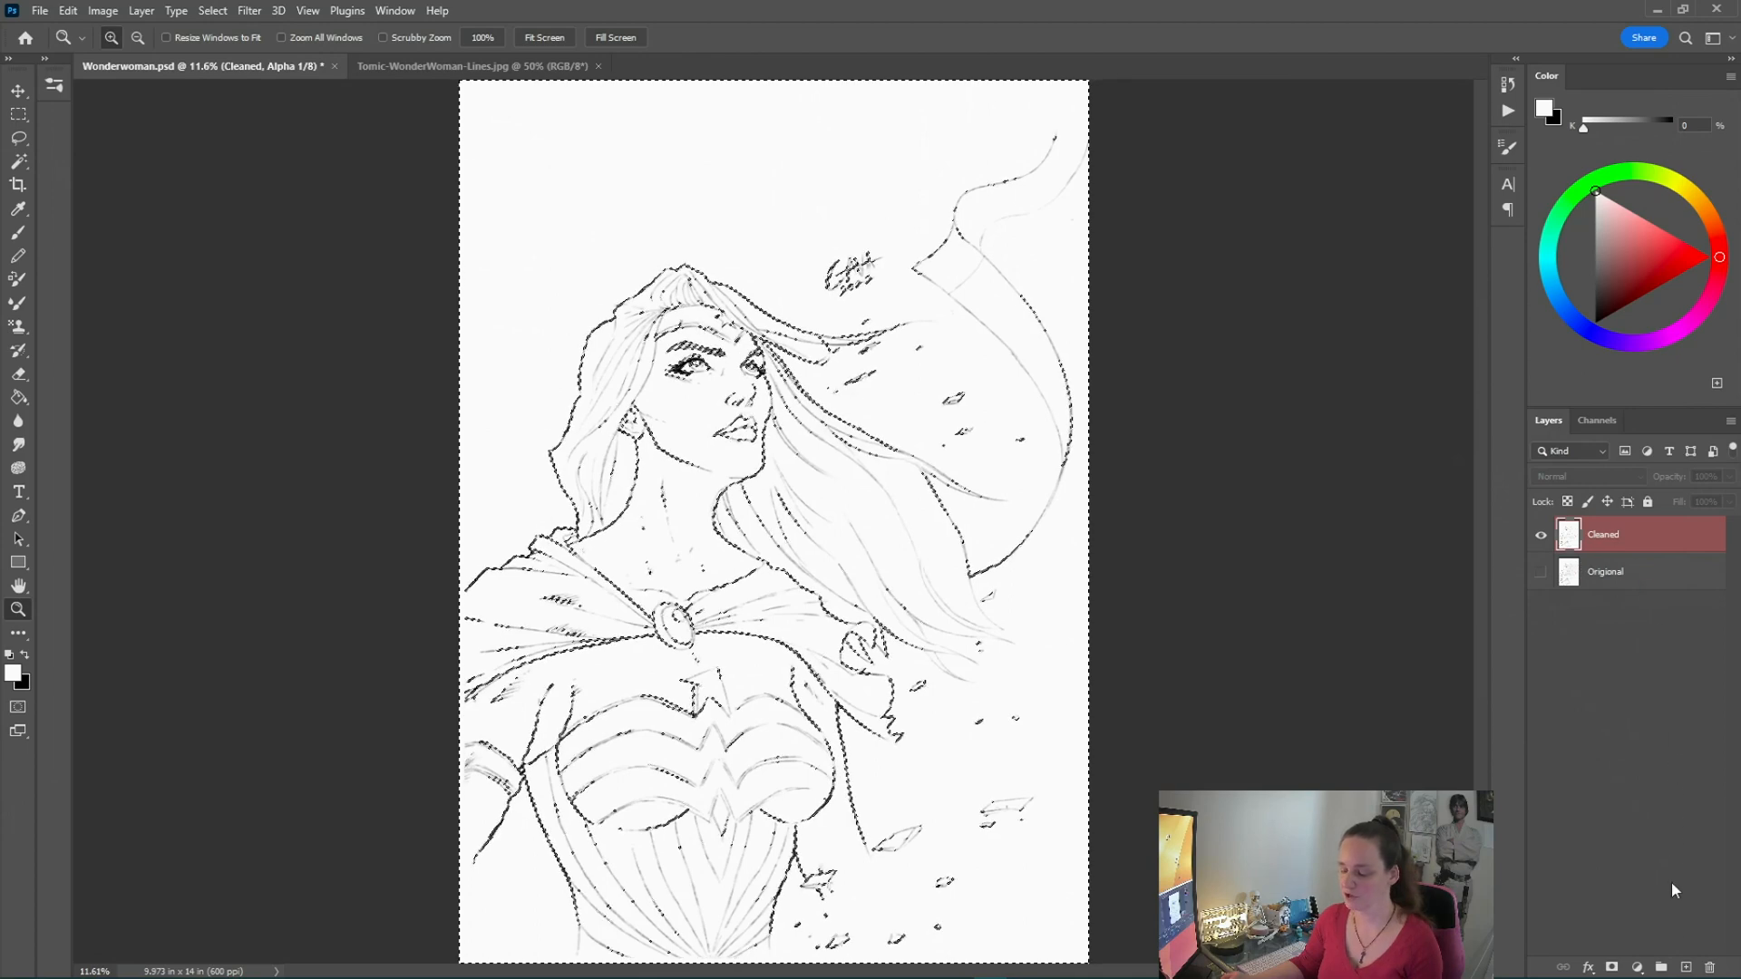
left_click(1685, 966)
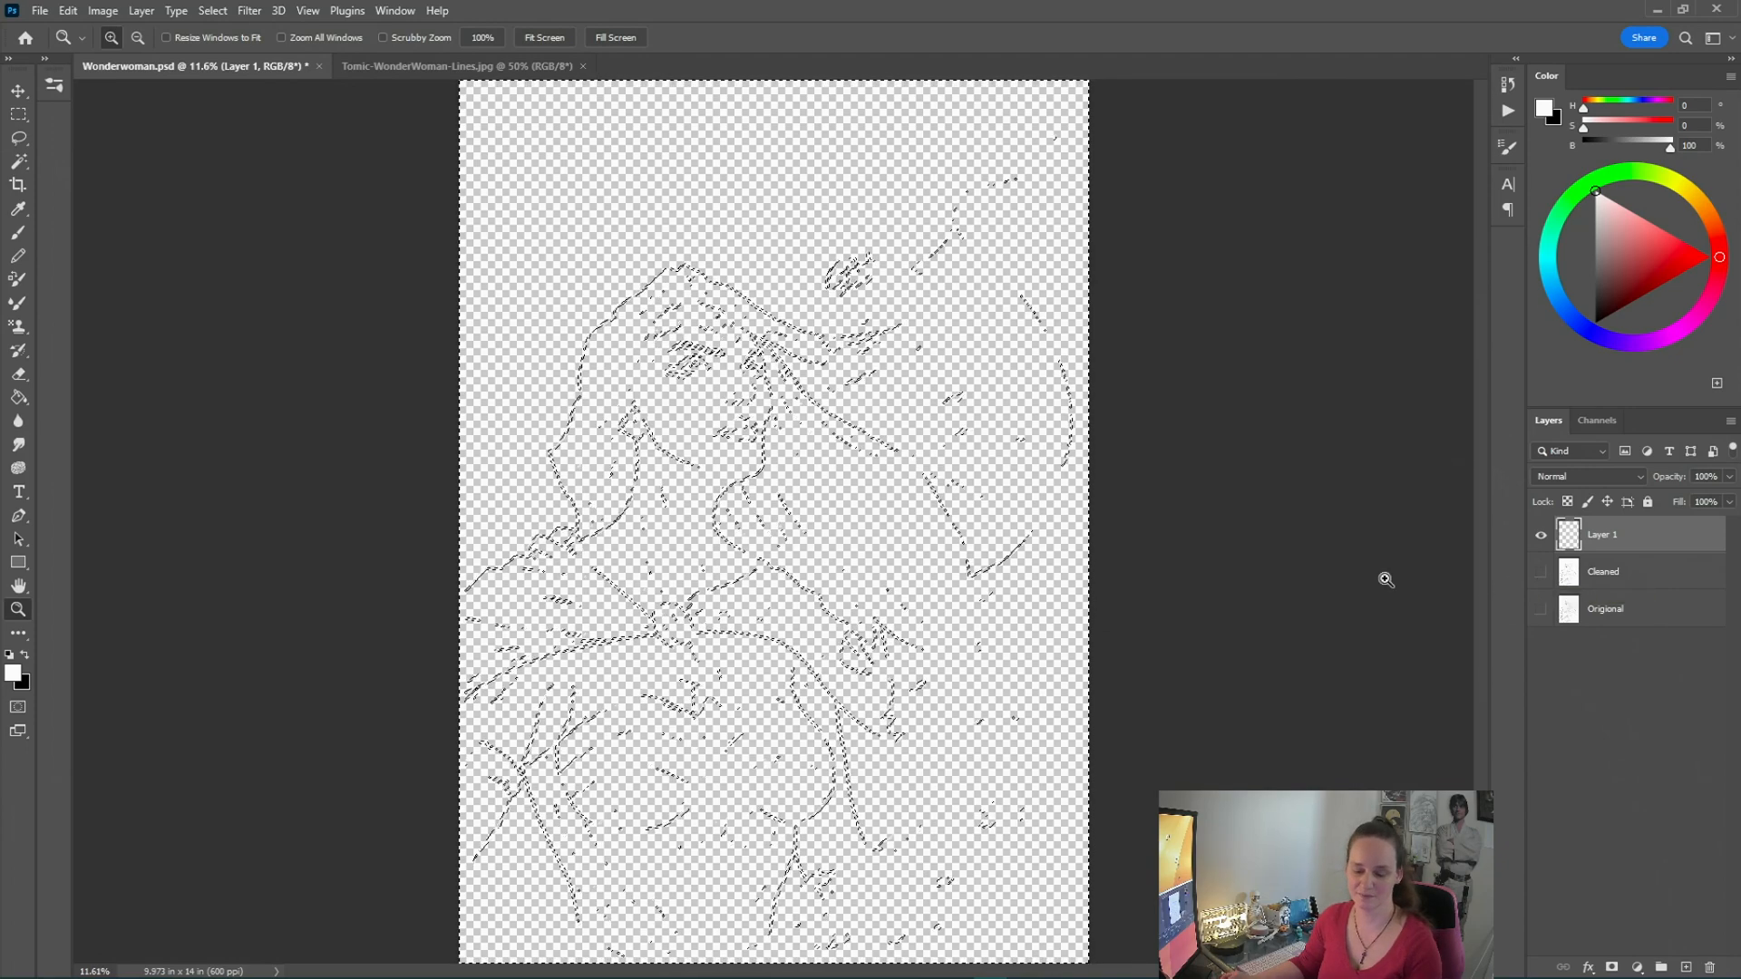
Zoom in and out to examine the selection over the new transparent layer
left_click(773, 413)
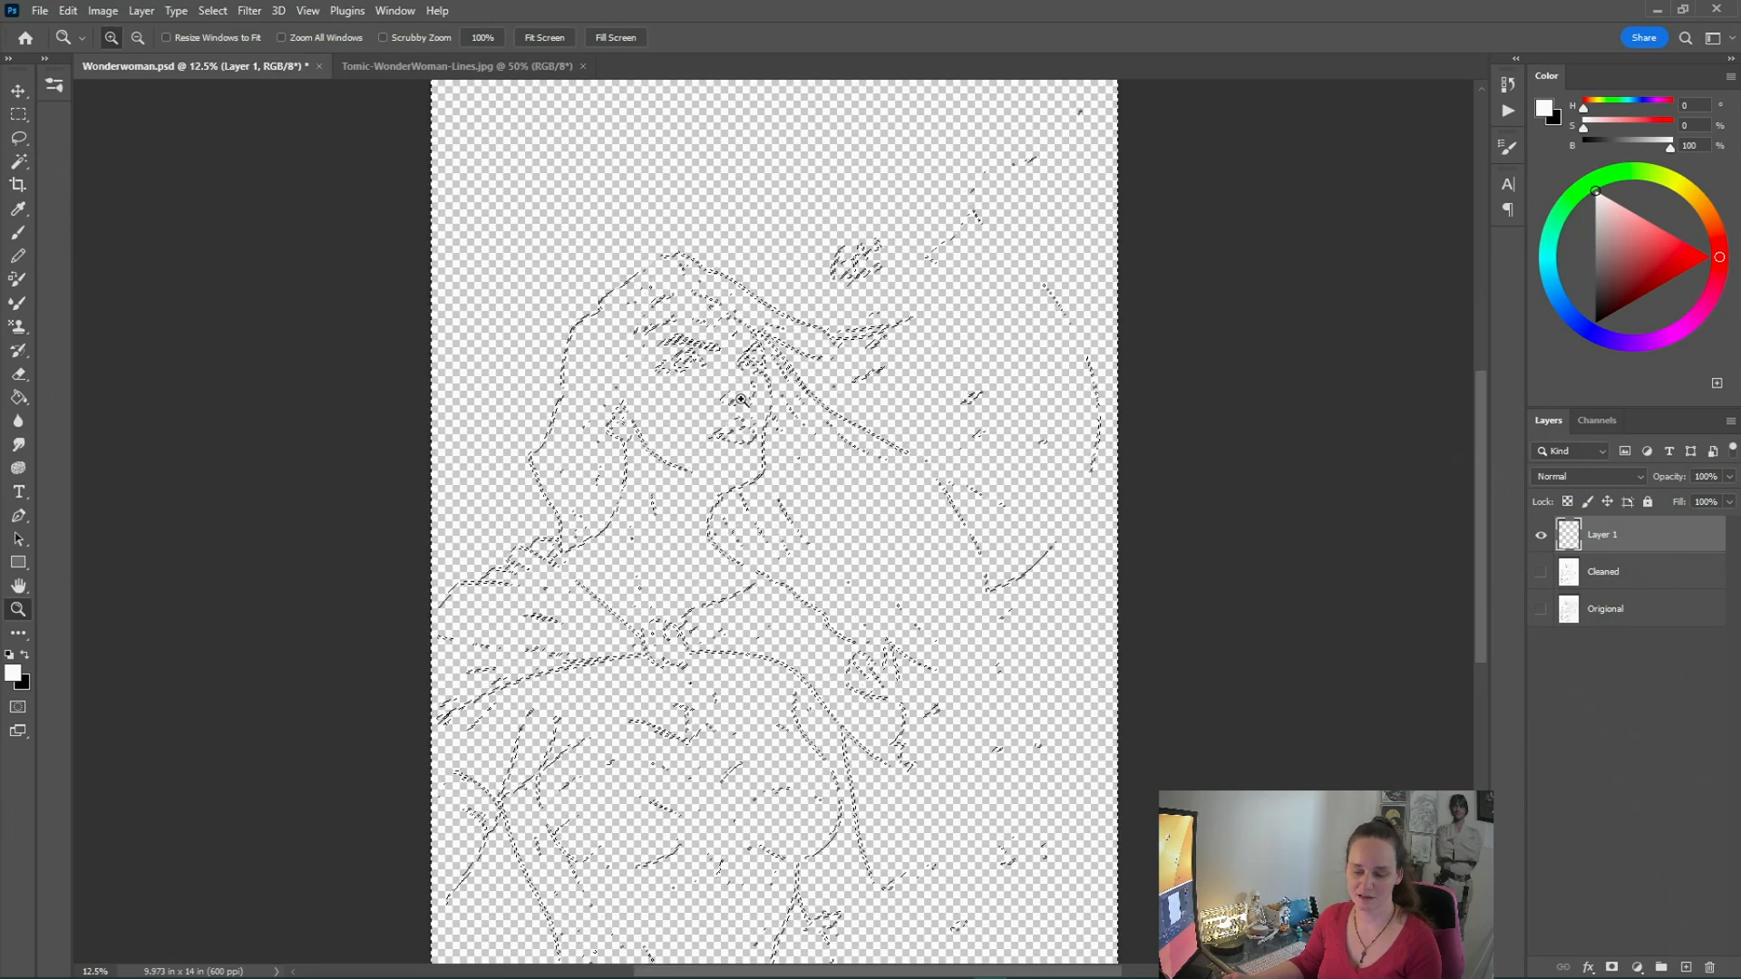
left_click(741, 399)
left_click(741, 399)
left_click(740, 399)
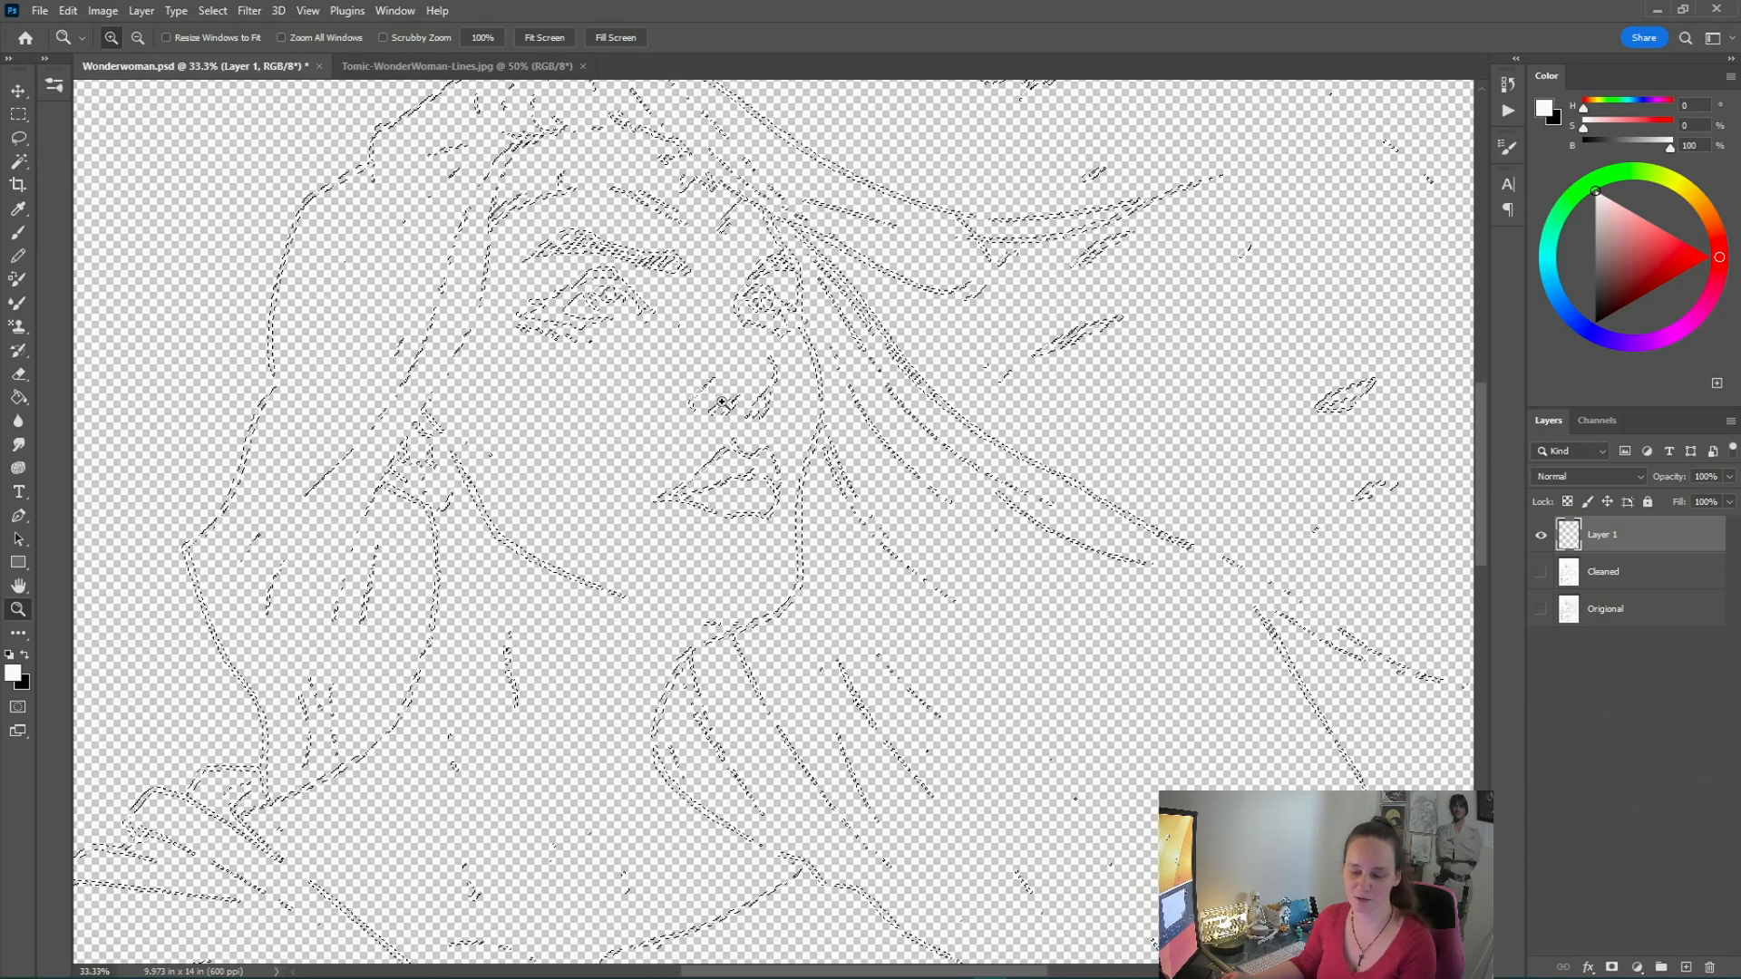
right_click(712, 433)
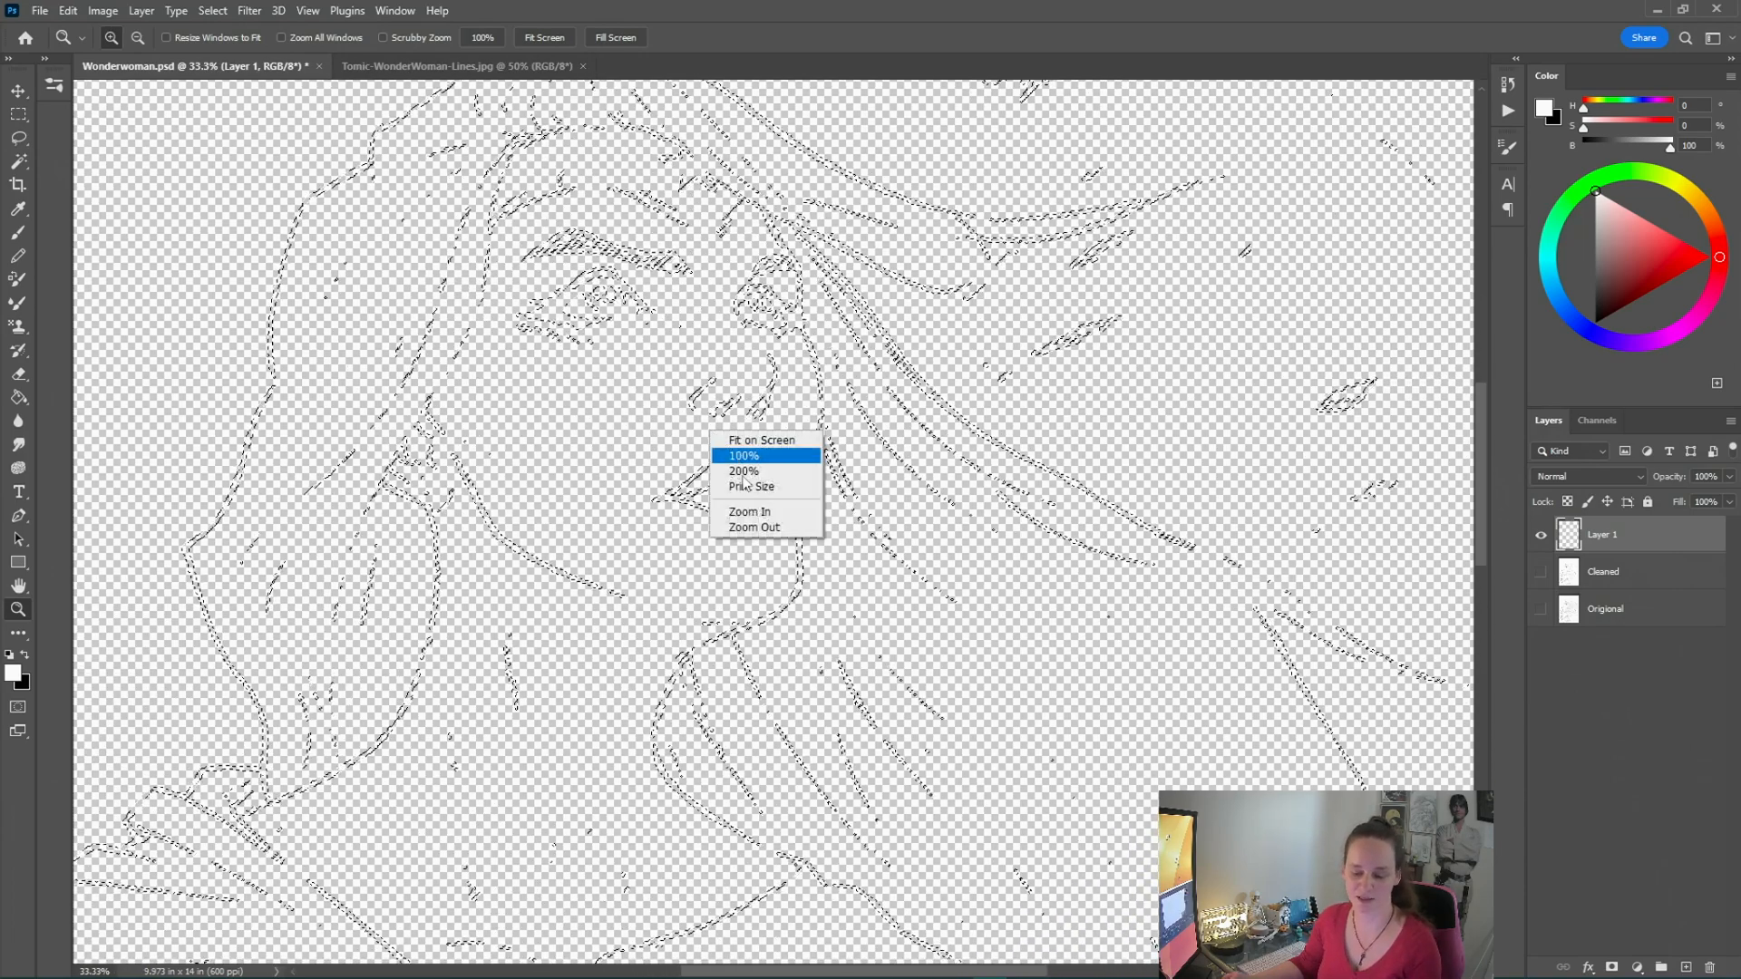
left_click(754, 528)
right_click(758, 535)
left_click(802, 627)
right_click(795, 624)
left_click(839, 719)
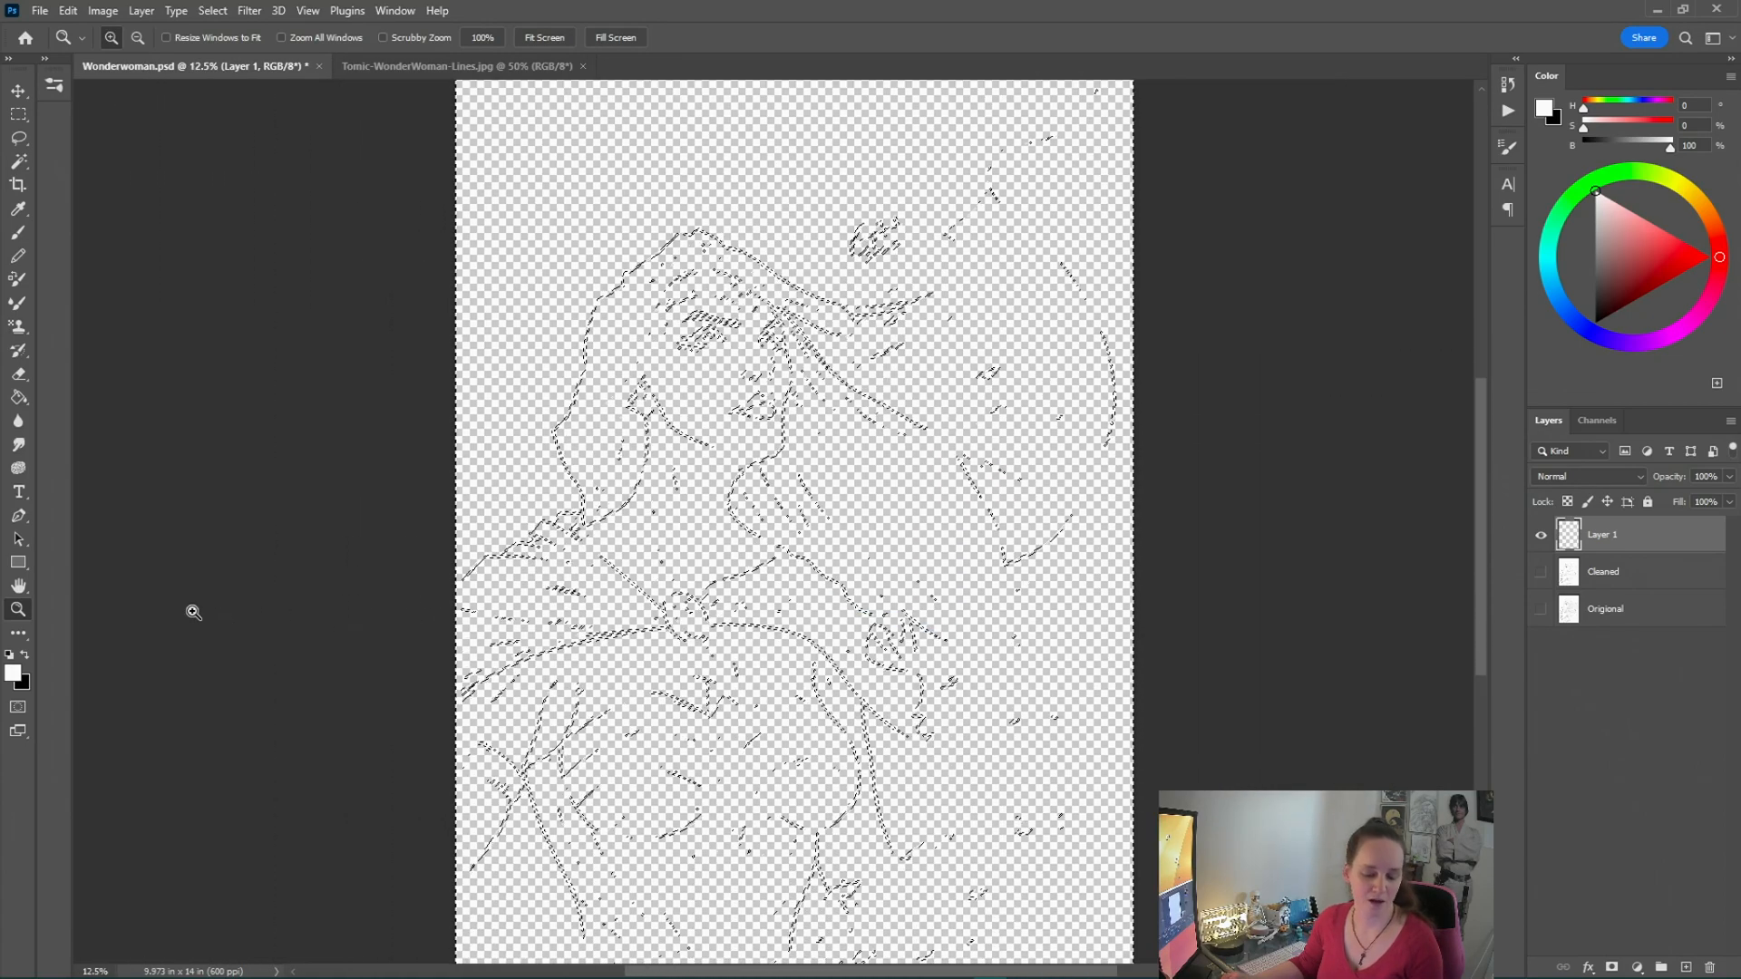
Set the foreground colour to black and fill the selection on Layer 1 with it
left_click(10, 660)
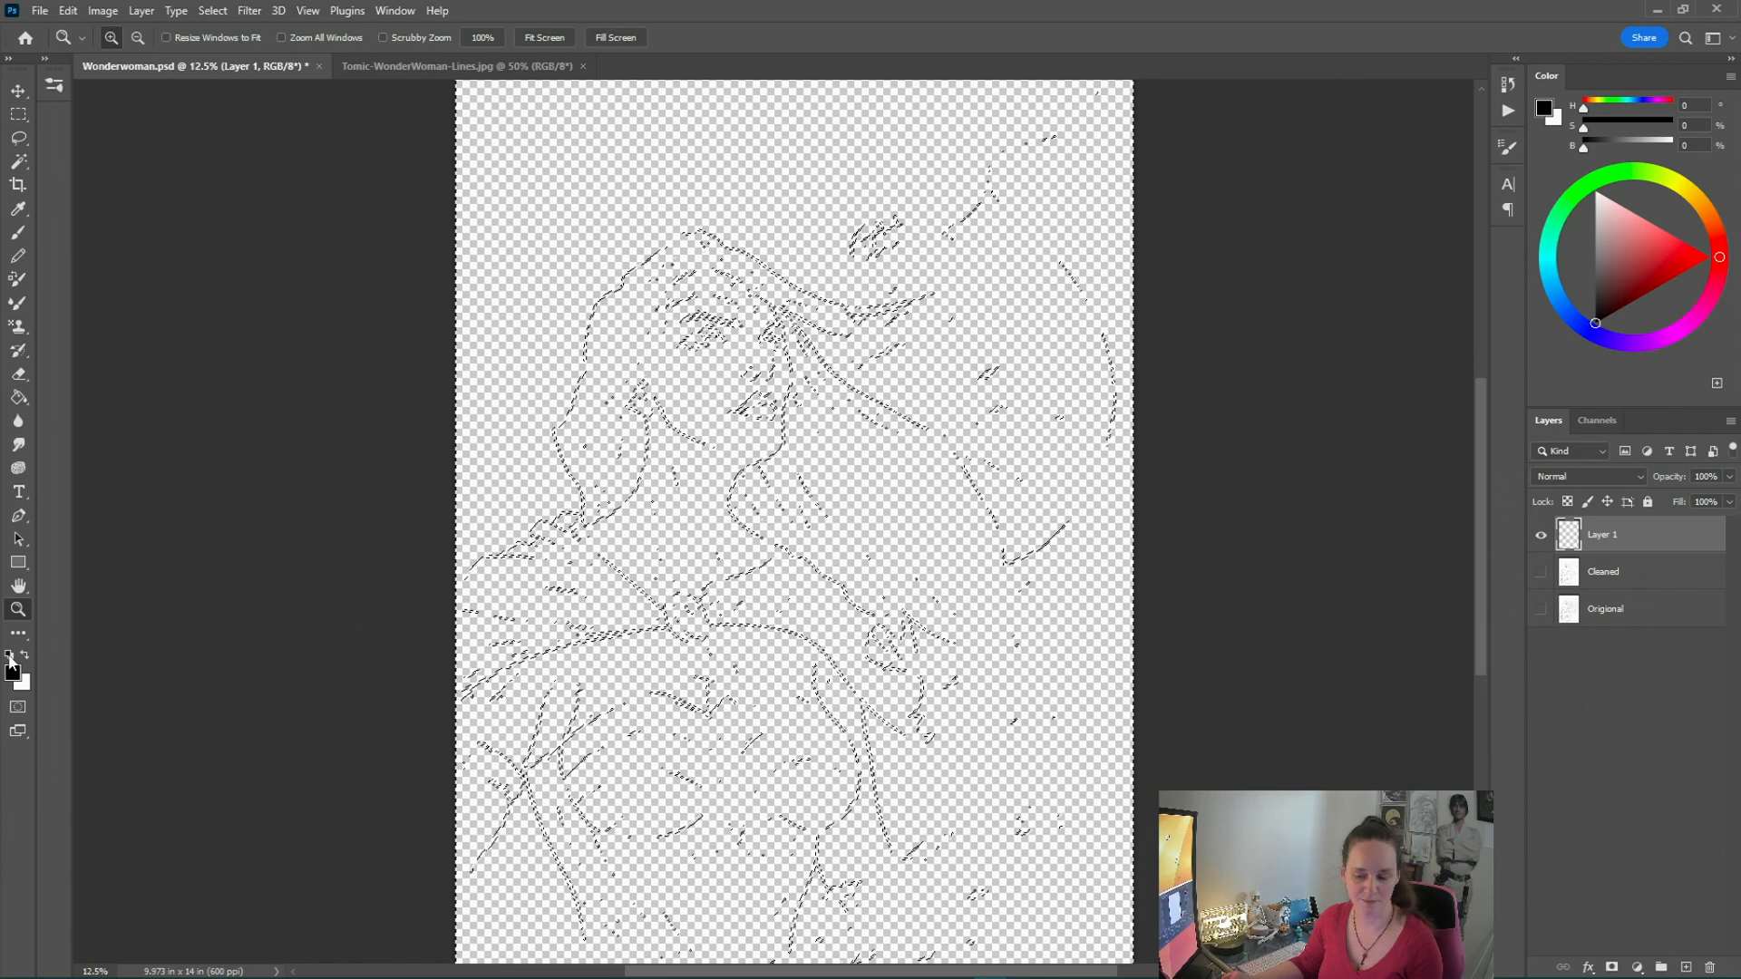
left_click(73, 15)
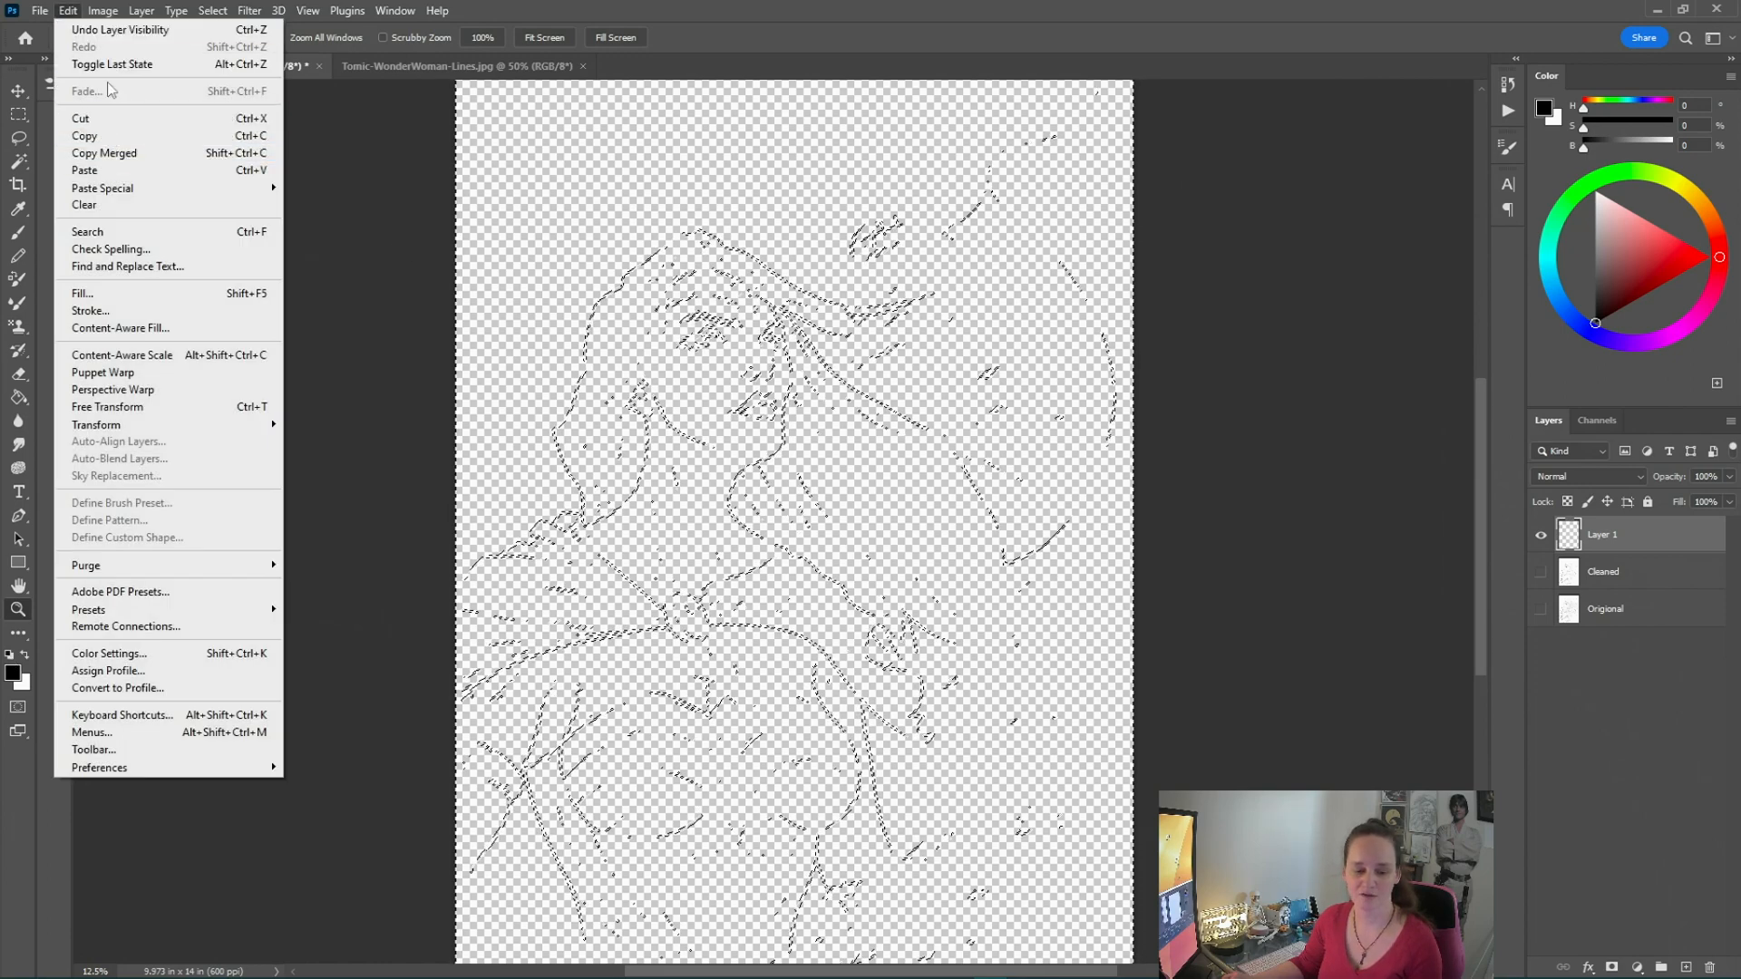
left_click(91, 293)
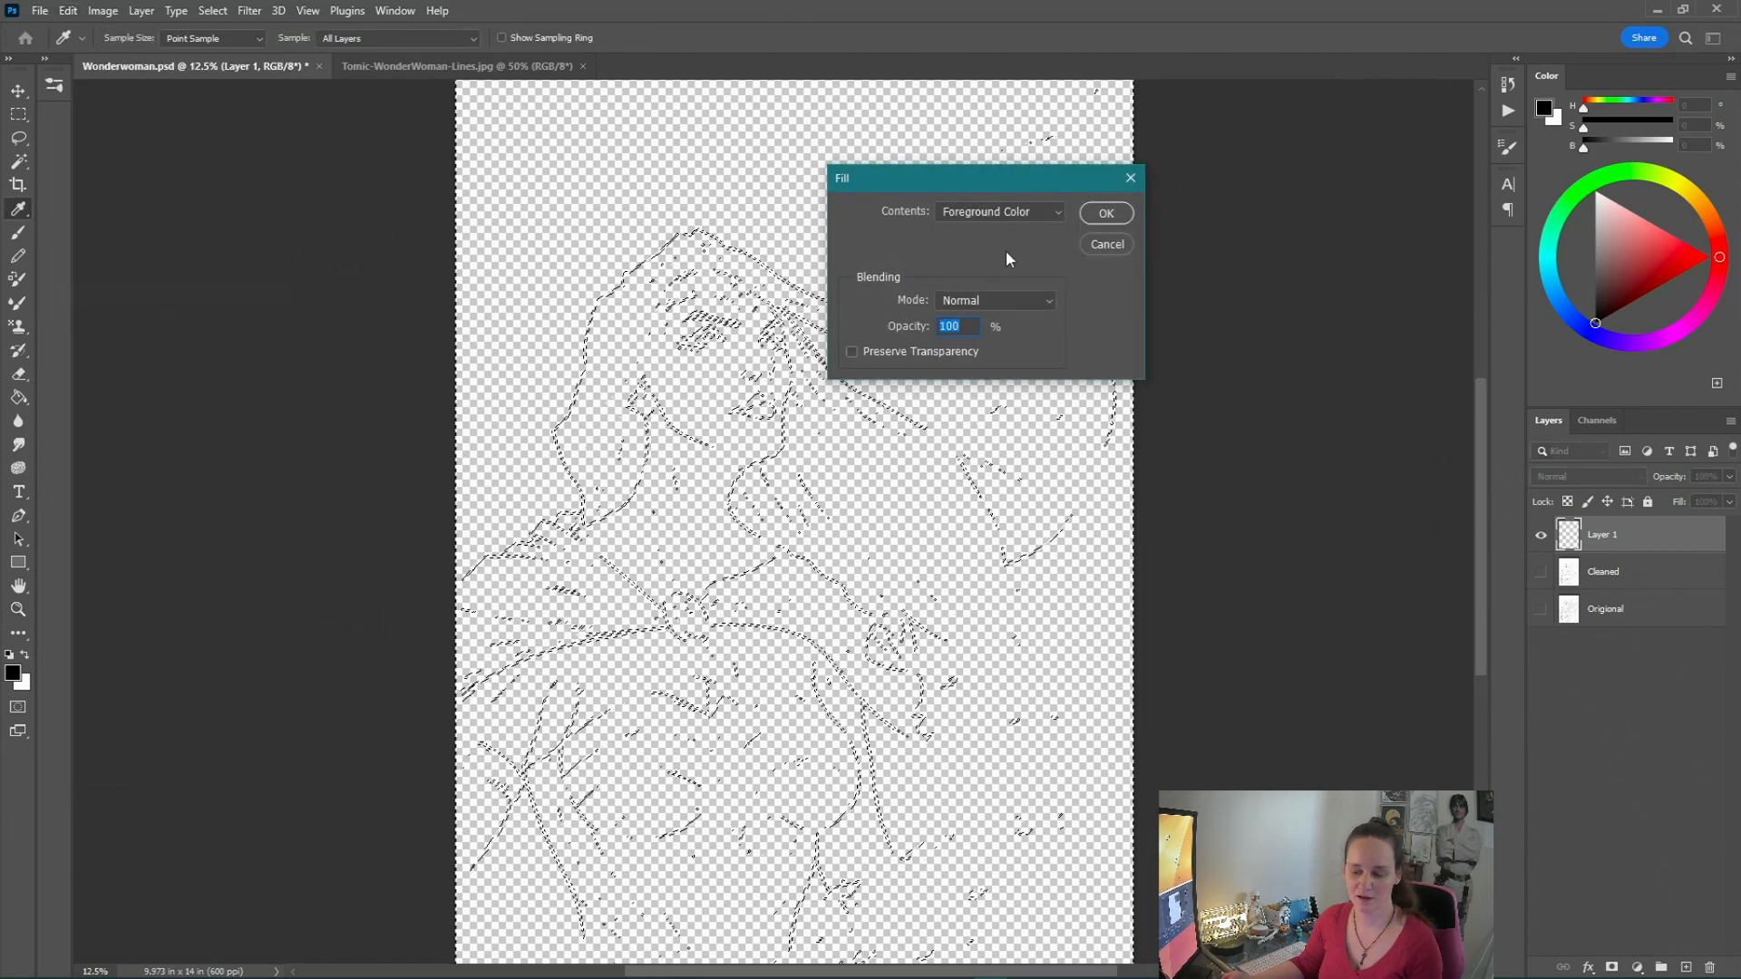
left_click(1104, 213)
key("z")
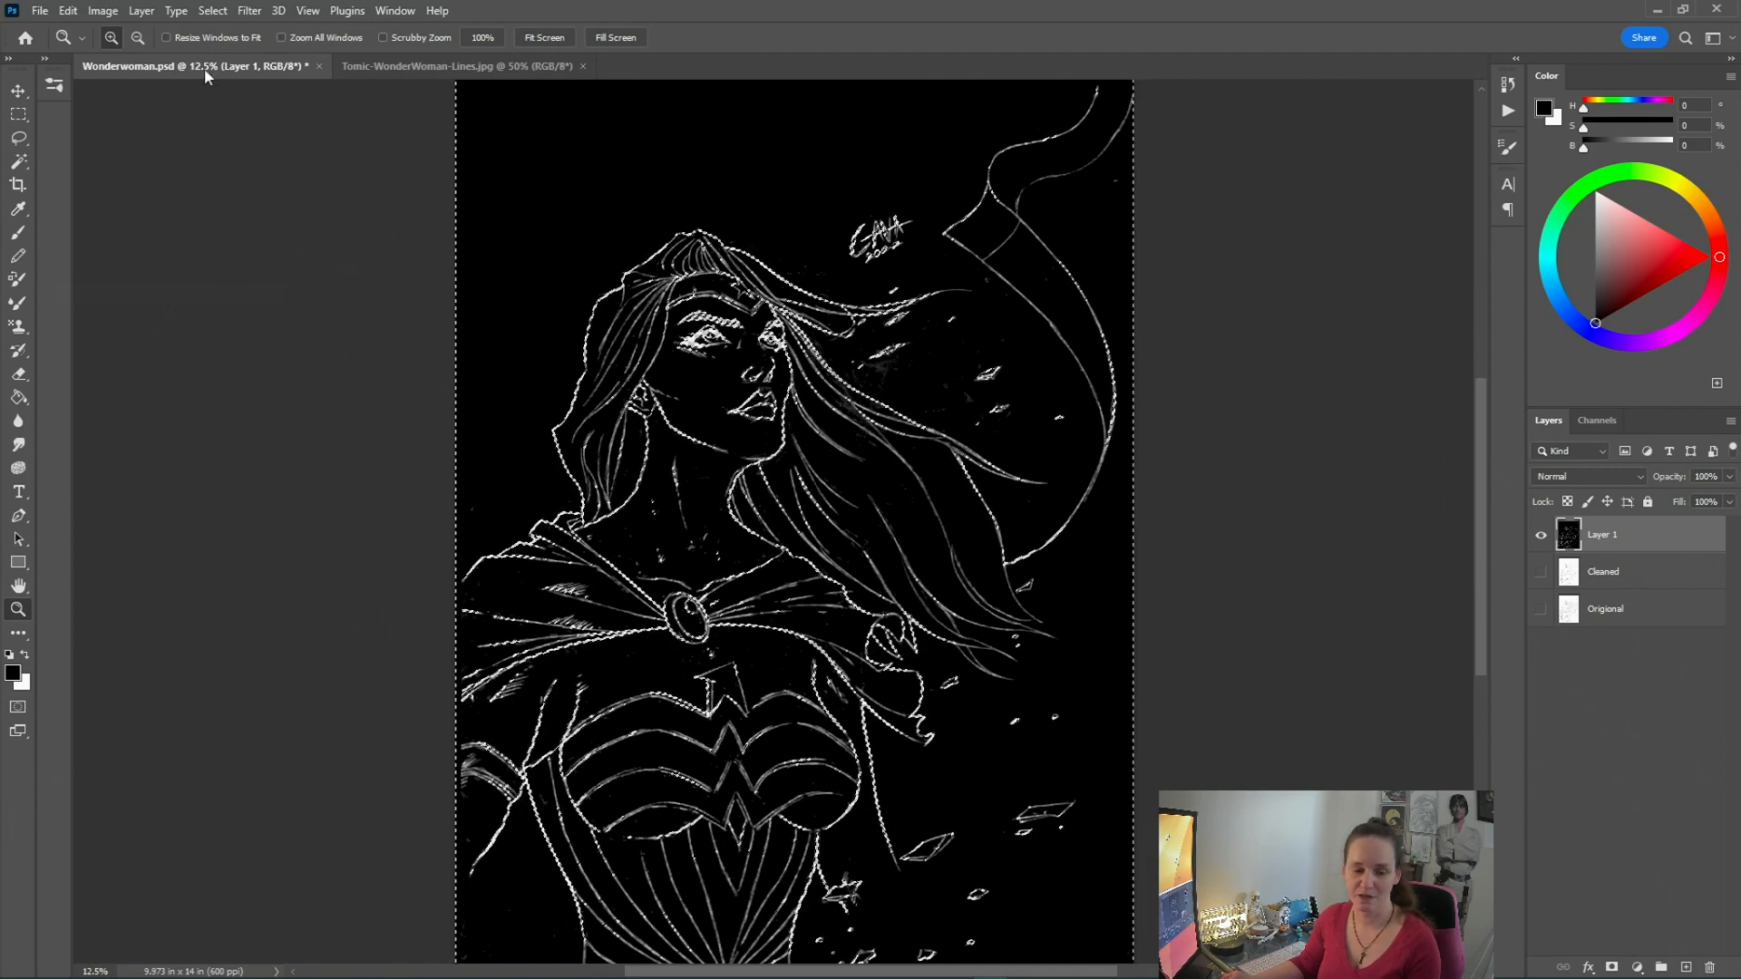
Undo the black fill on Layer 1
left_click(68, 10)
left_click(91, 25)
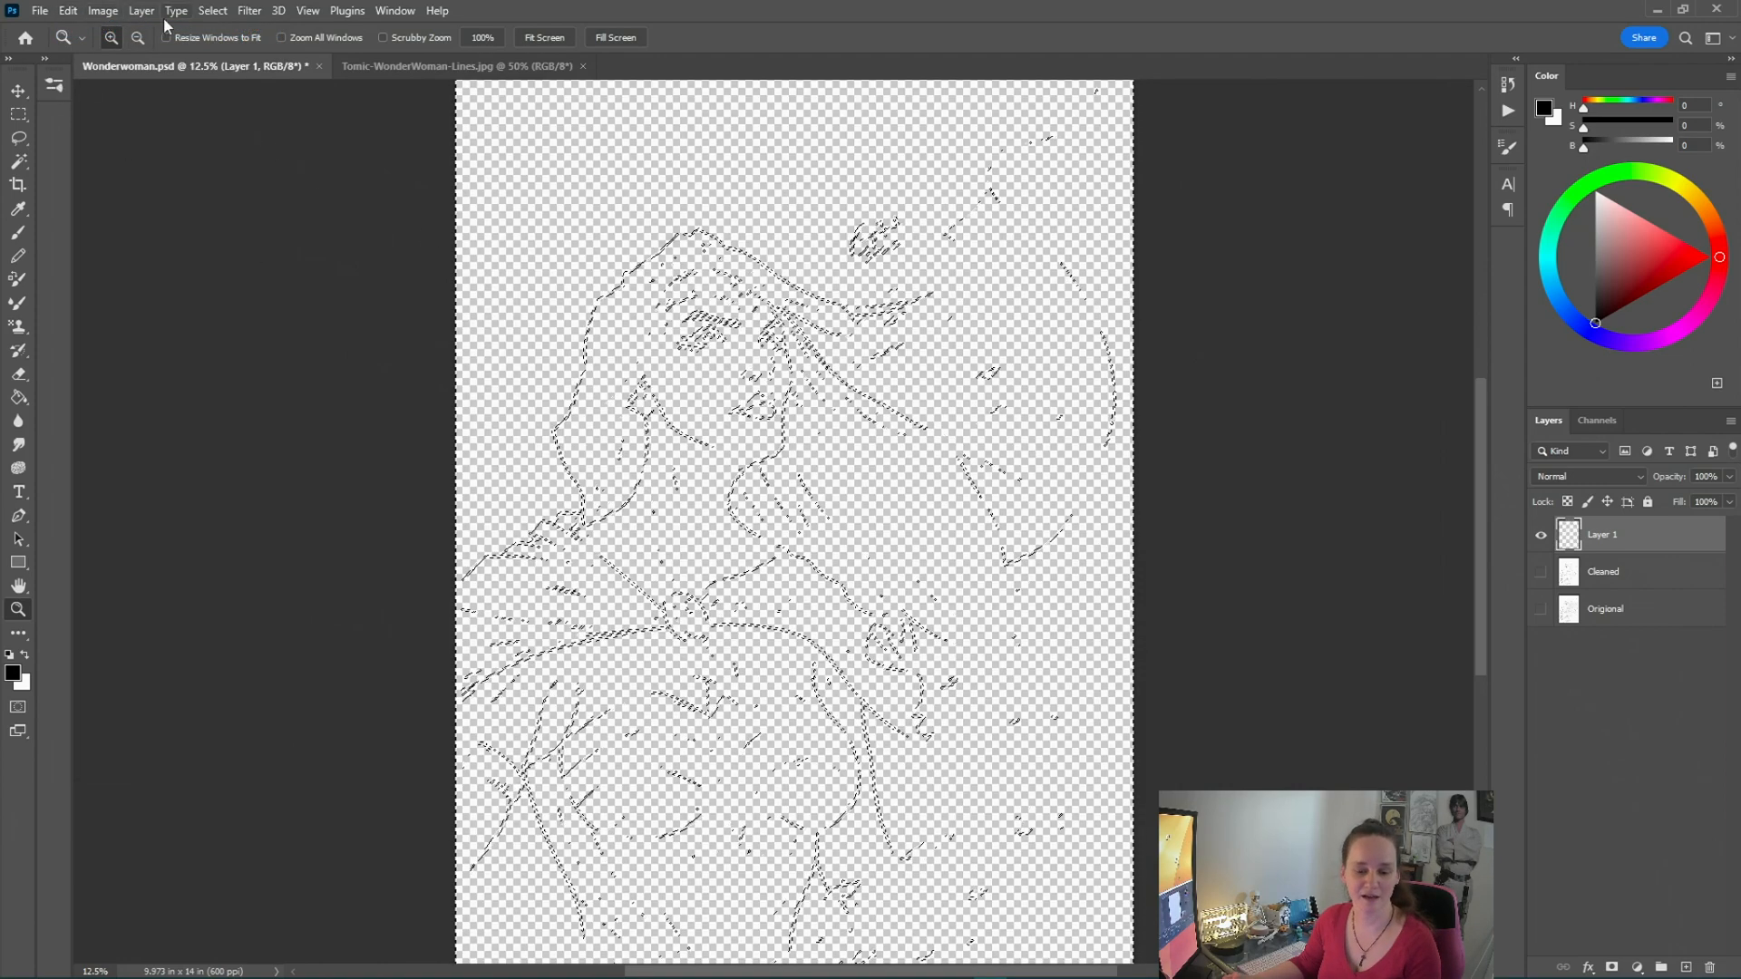
Invert the selection and fill it with the black foreground colour on Layer 1
left_click(210, 11)
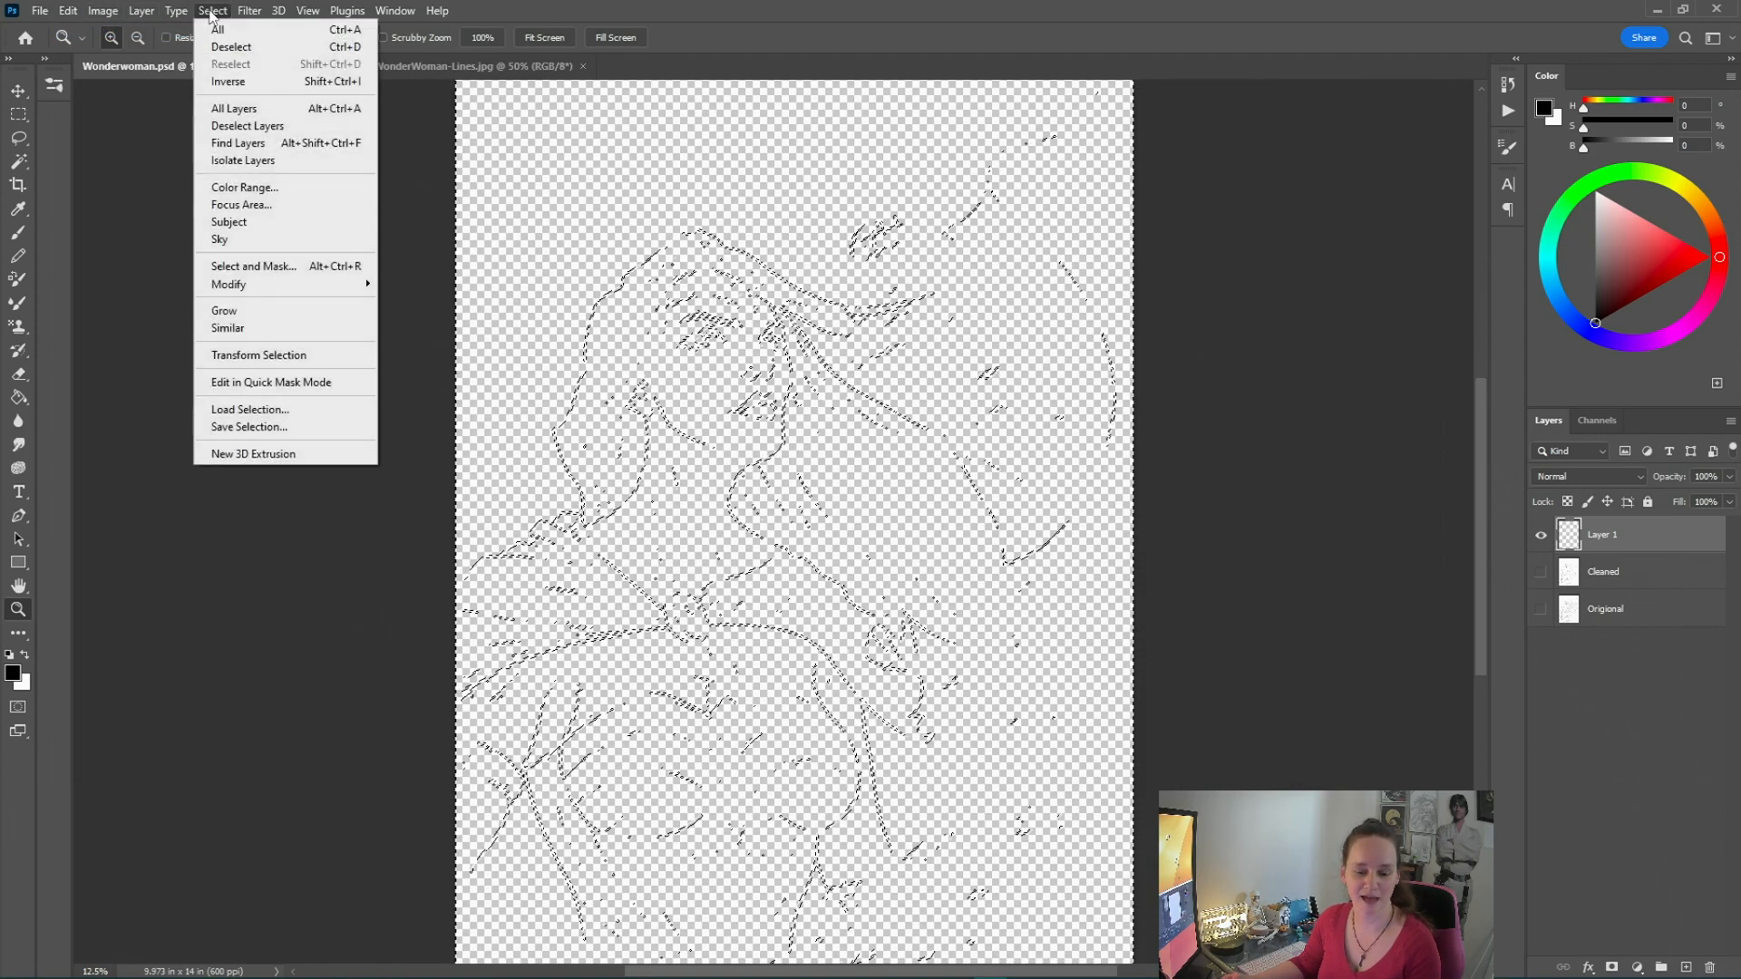
left_click(227, 83)
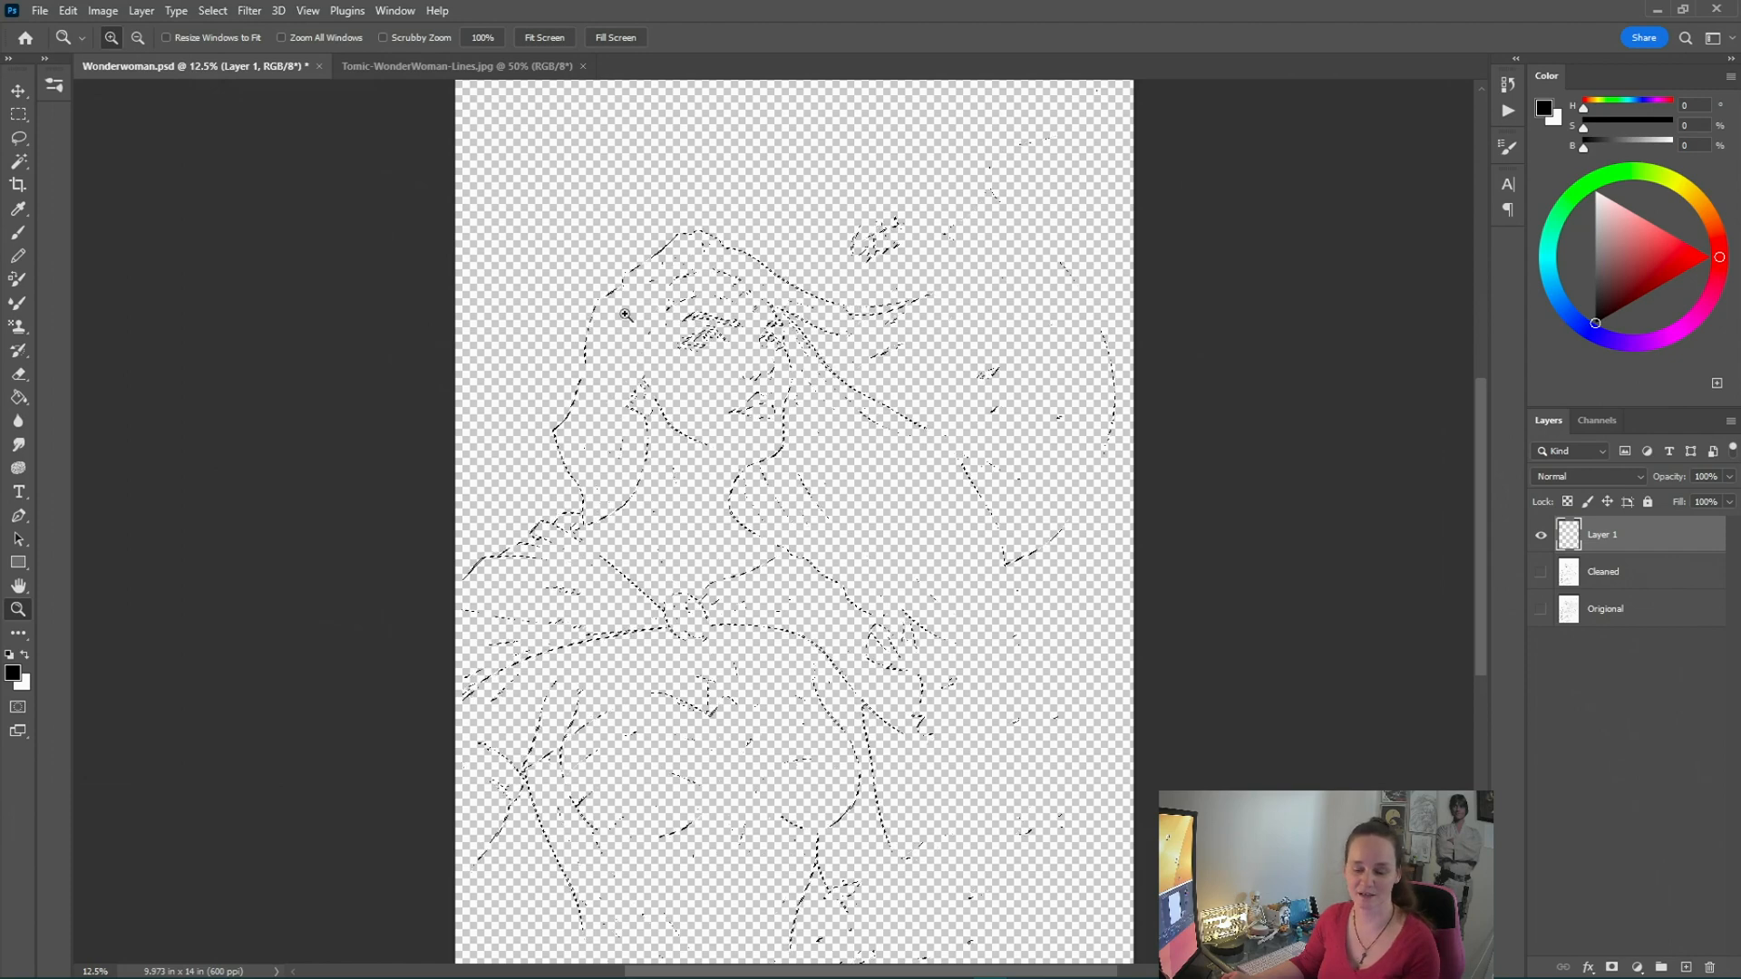
left_click(68, 11)
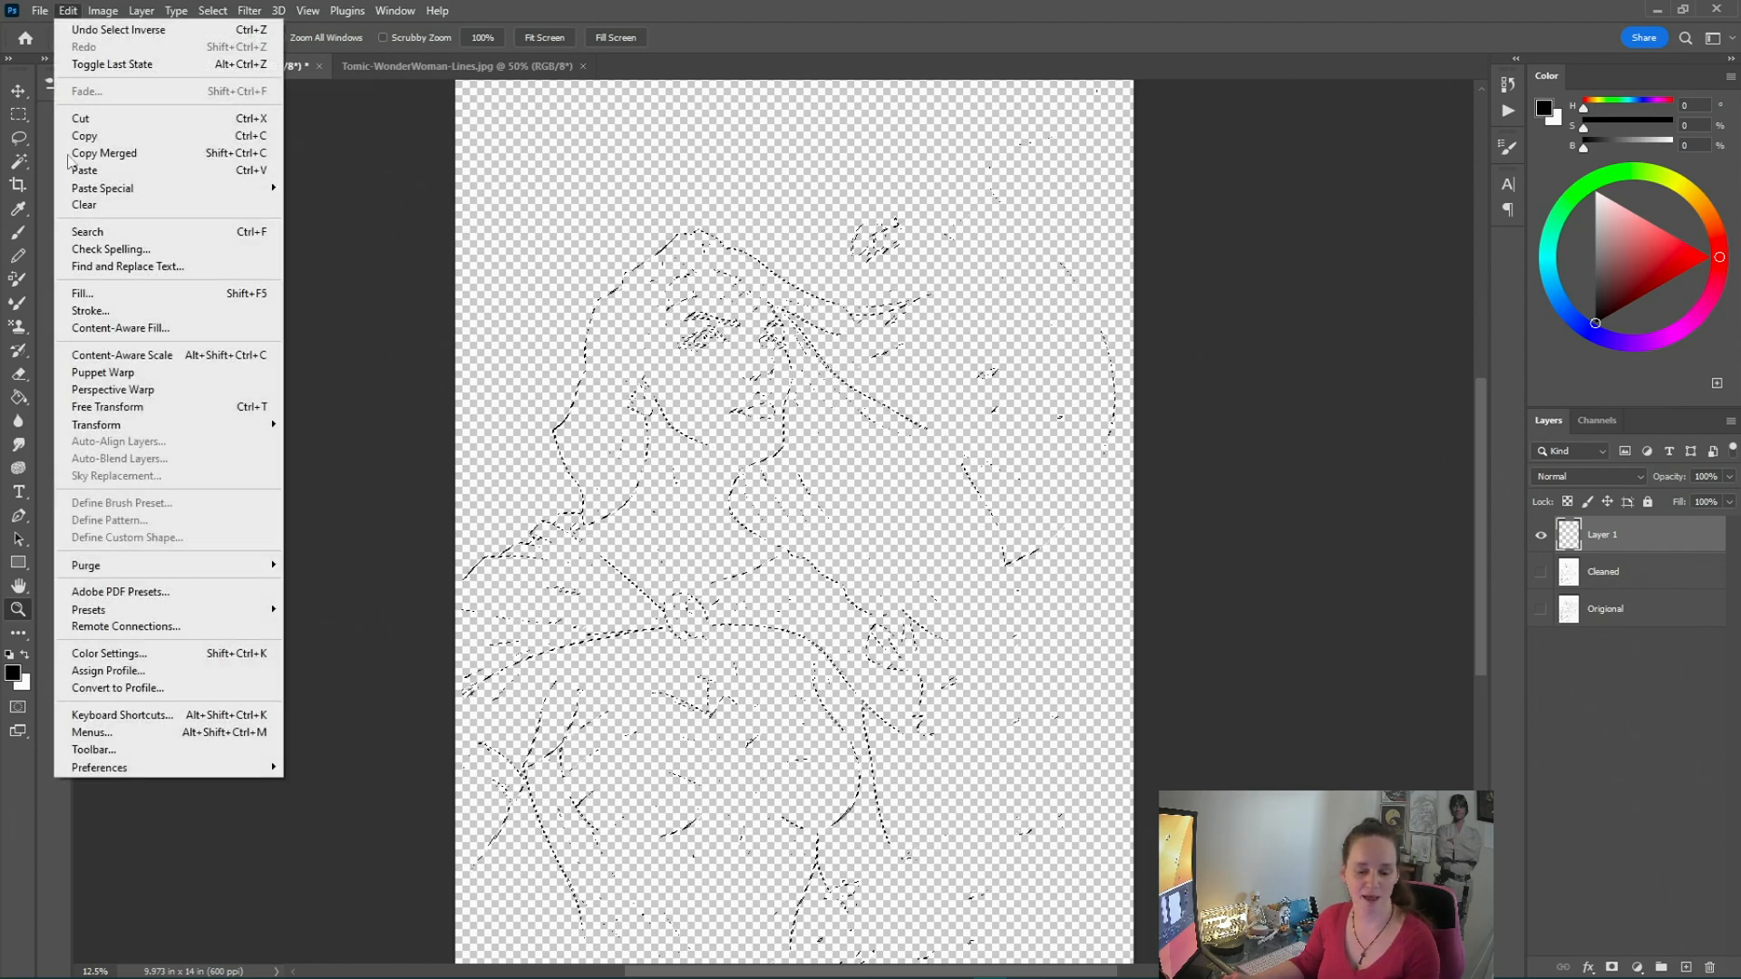
left_click(94, 289)
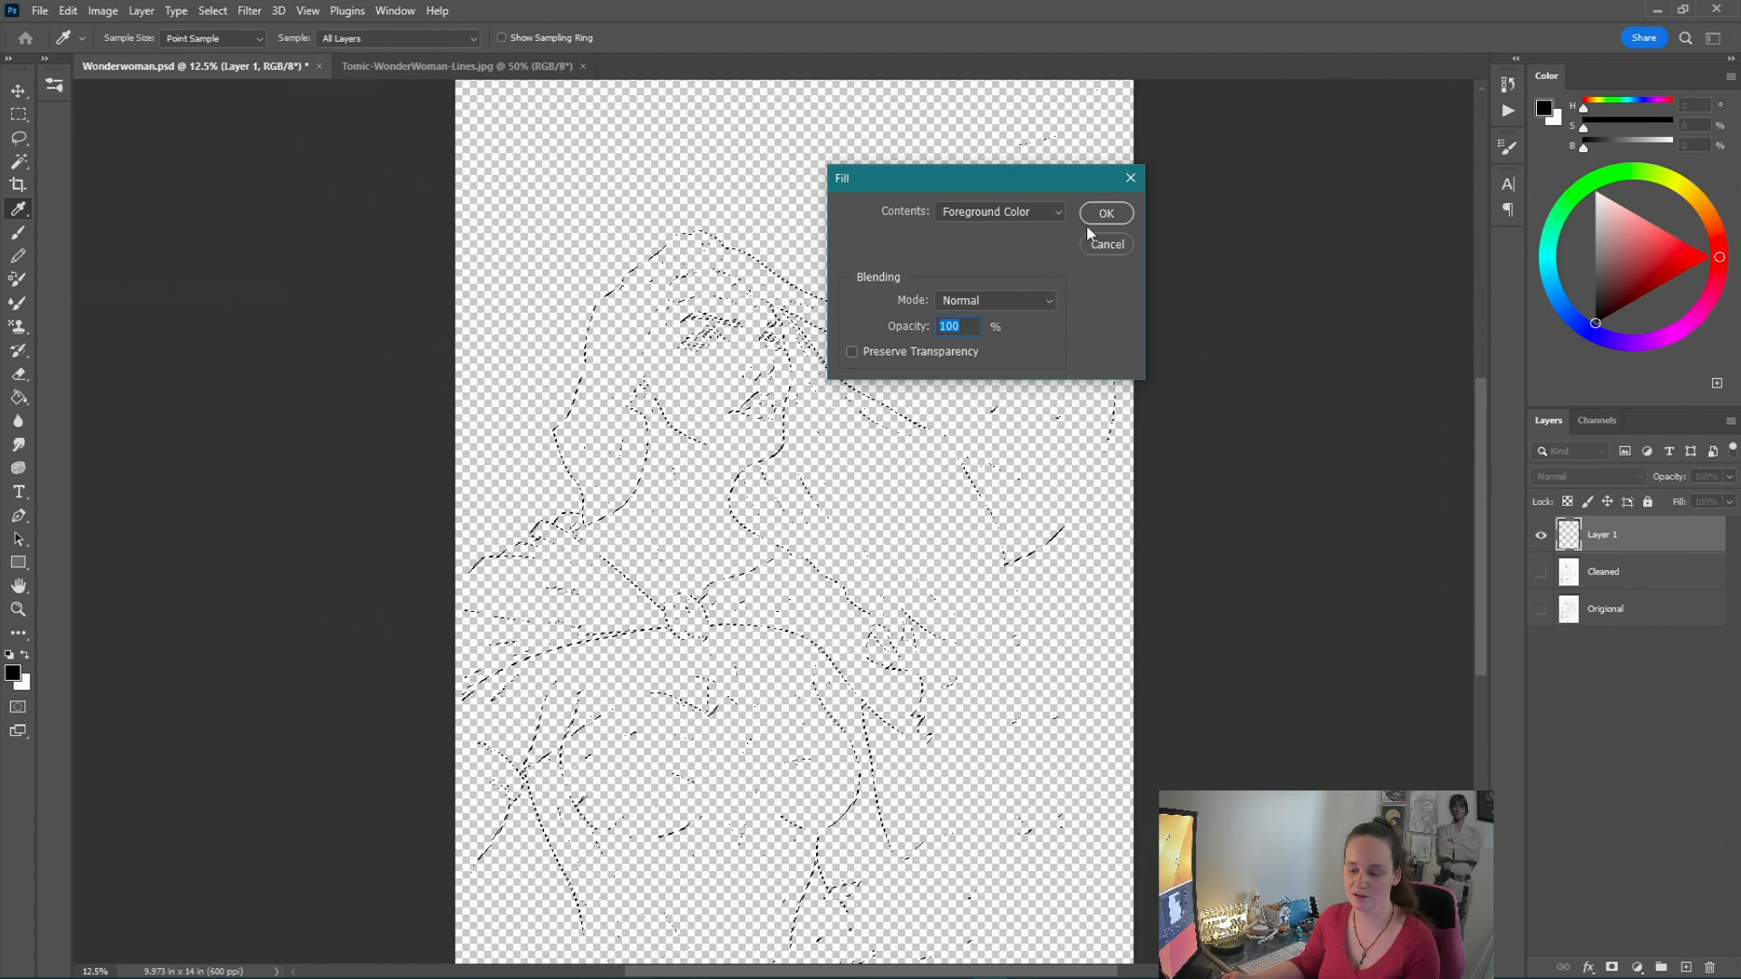
left_click(1106, 214)
Deselect everything to reveal the extracted line art
key("z")
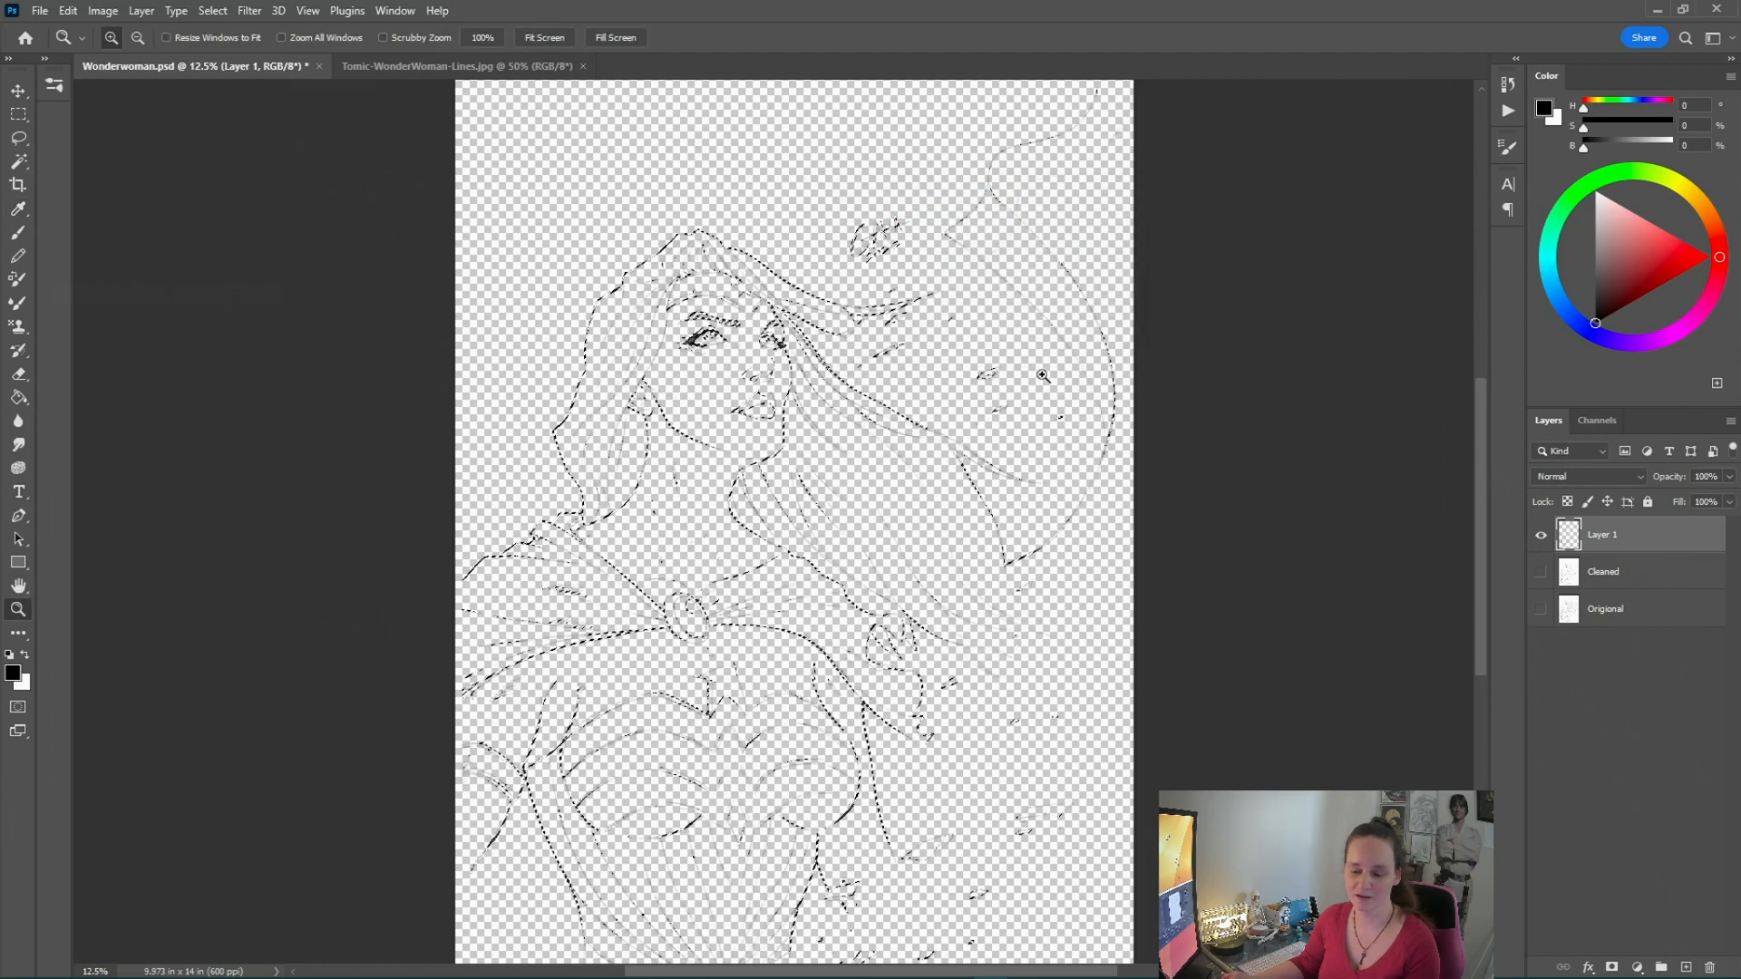
left_click(212, 11)
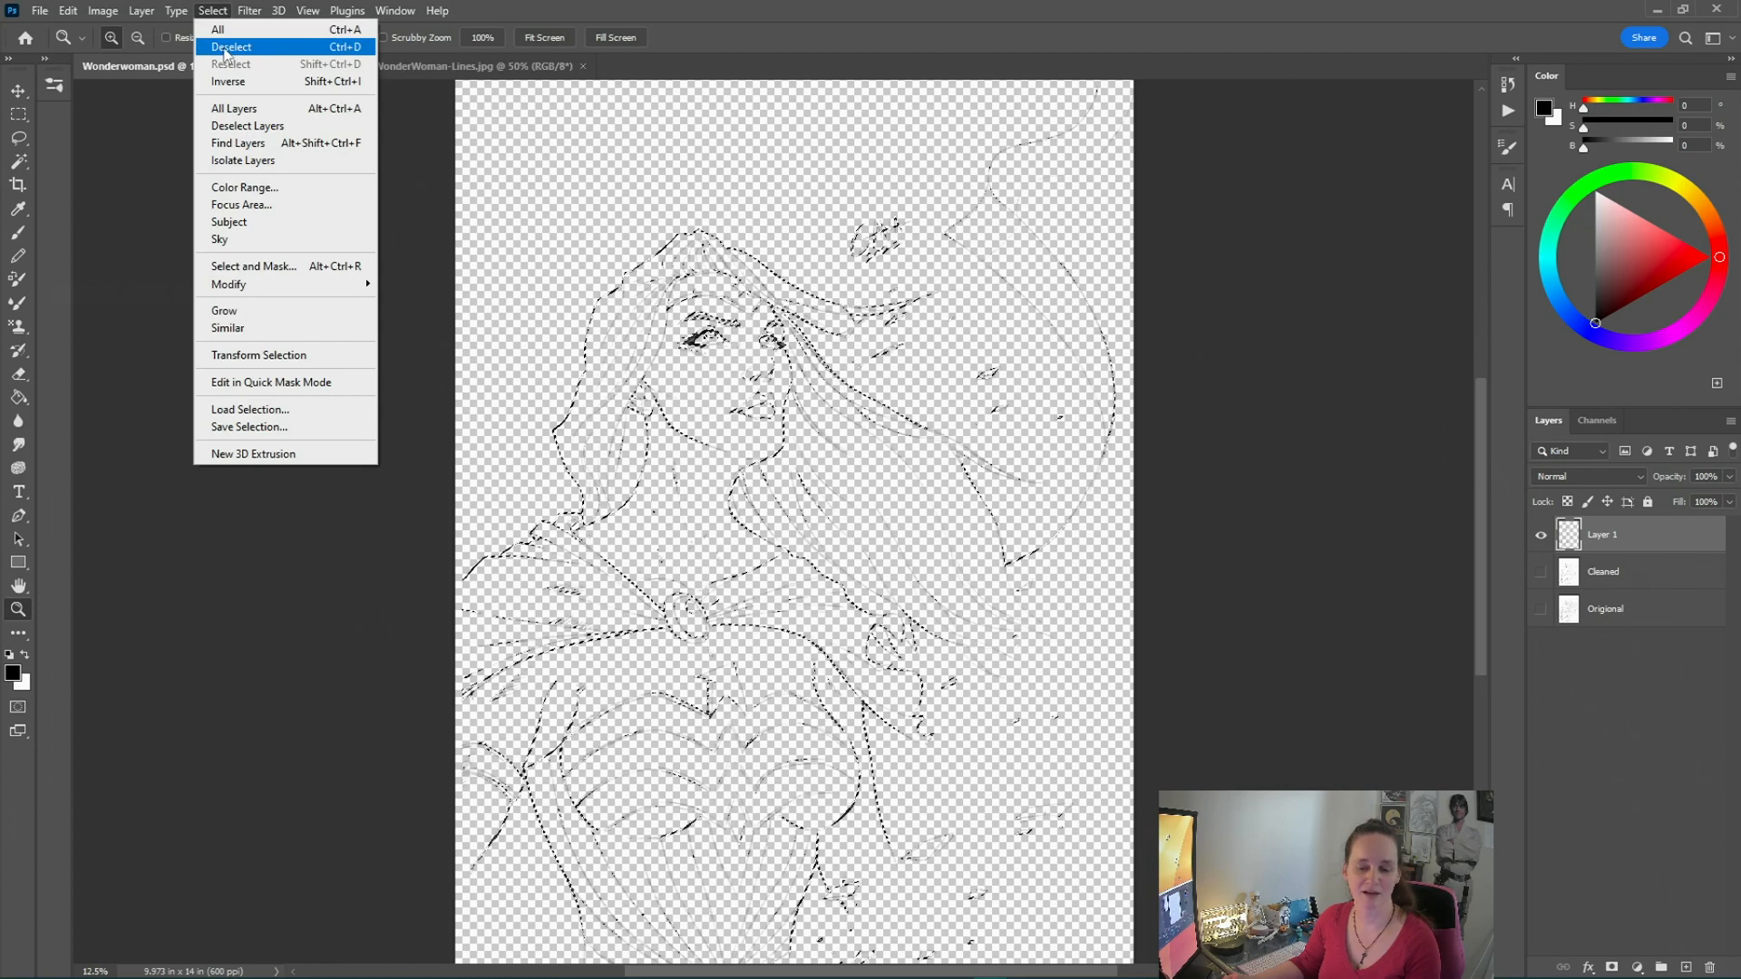
left_click(226, 50)
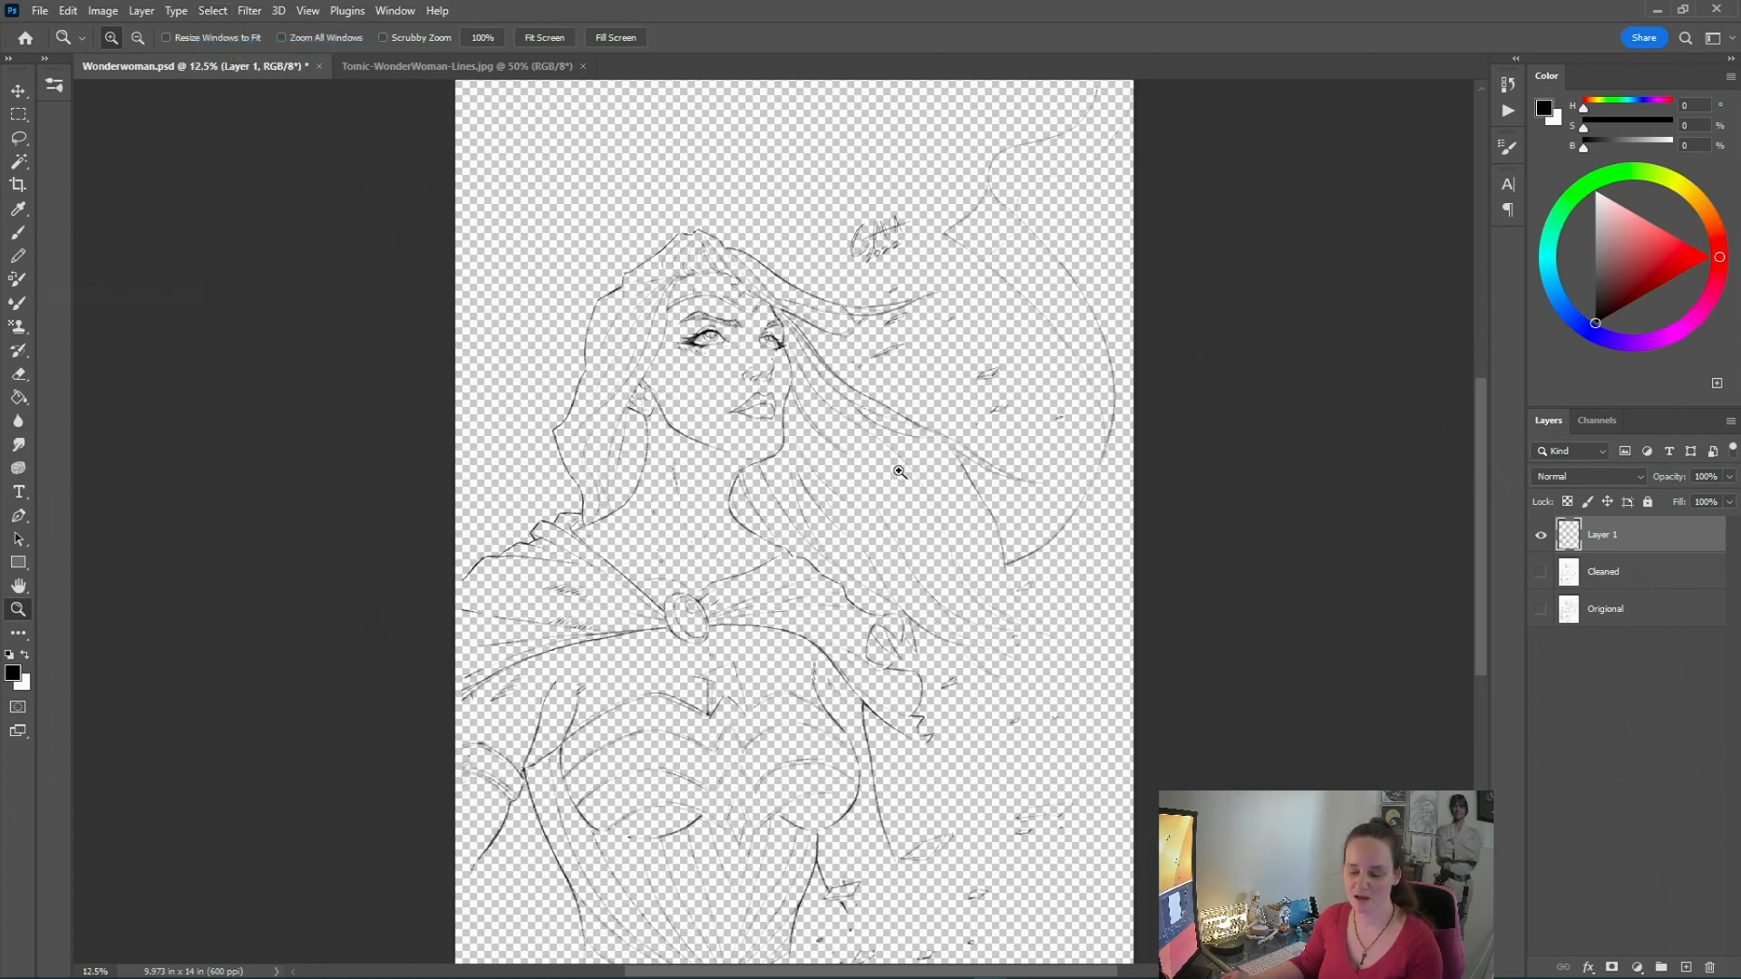
scroll(902, 474, "down", 3)
scroll(906, 460, "up", 2)
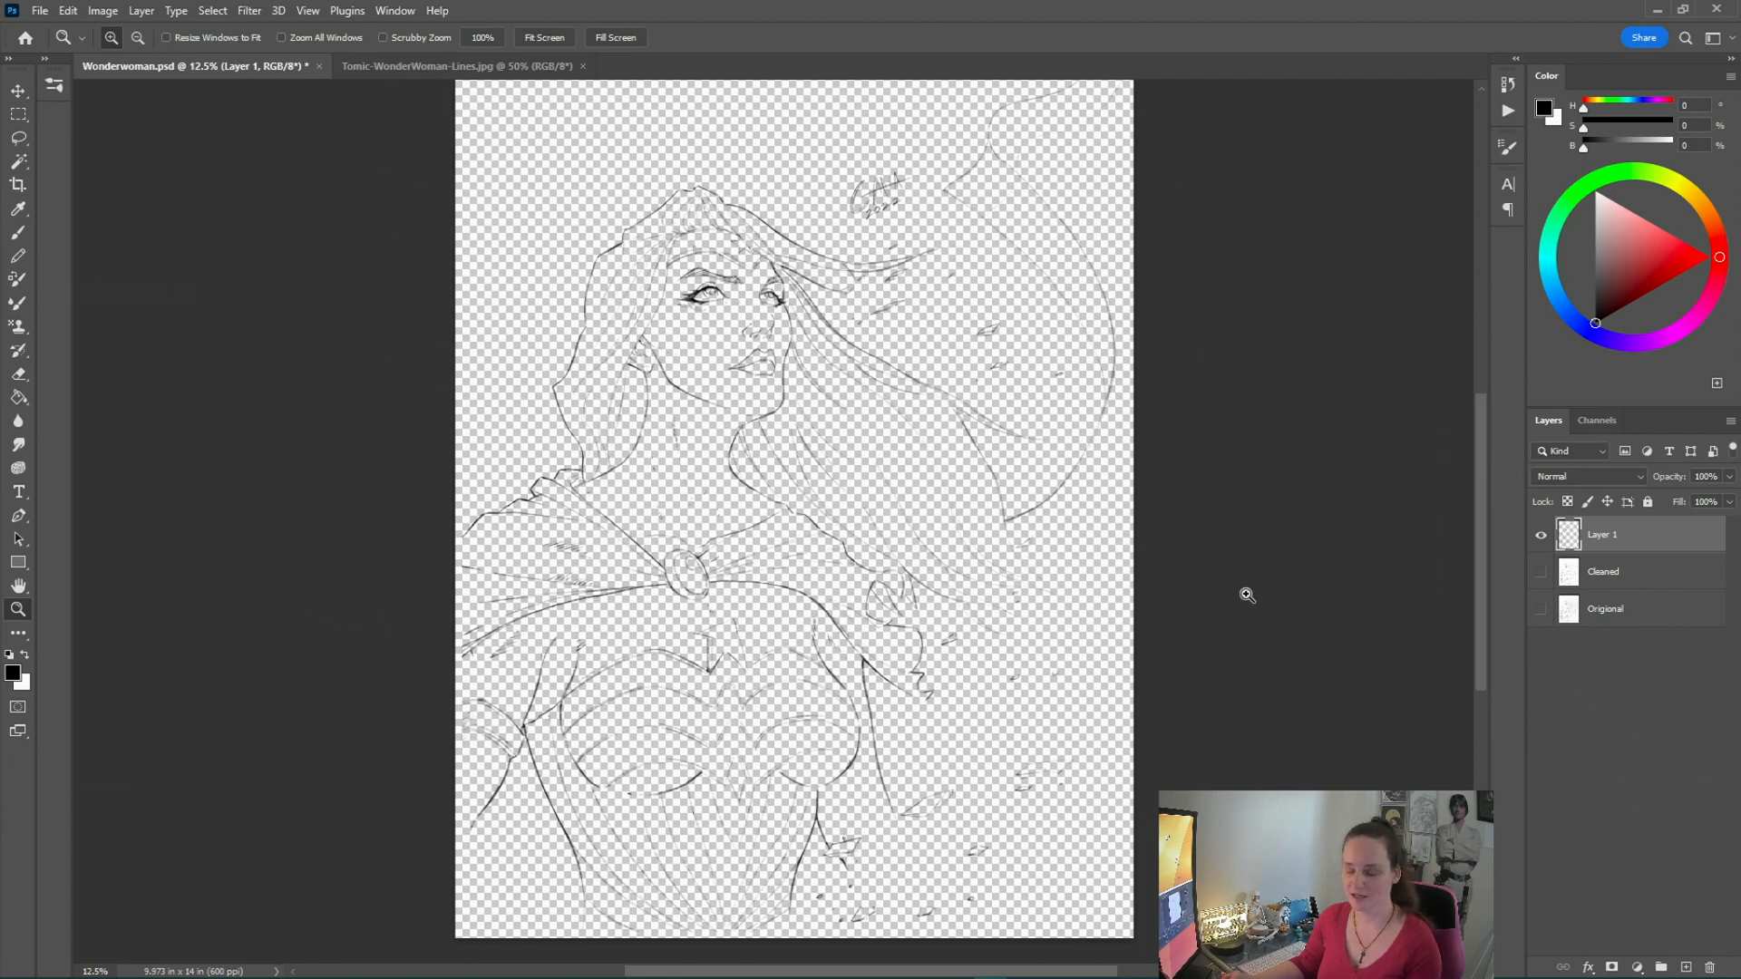
Create a new layer between the Cleaned layer and Layer 1
left_click(1656, 585)
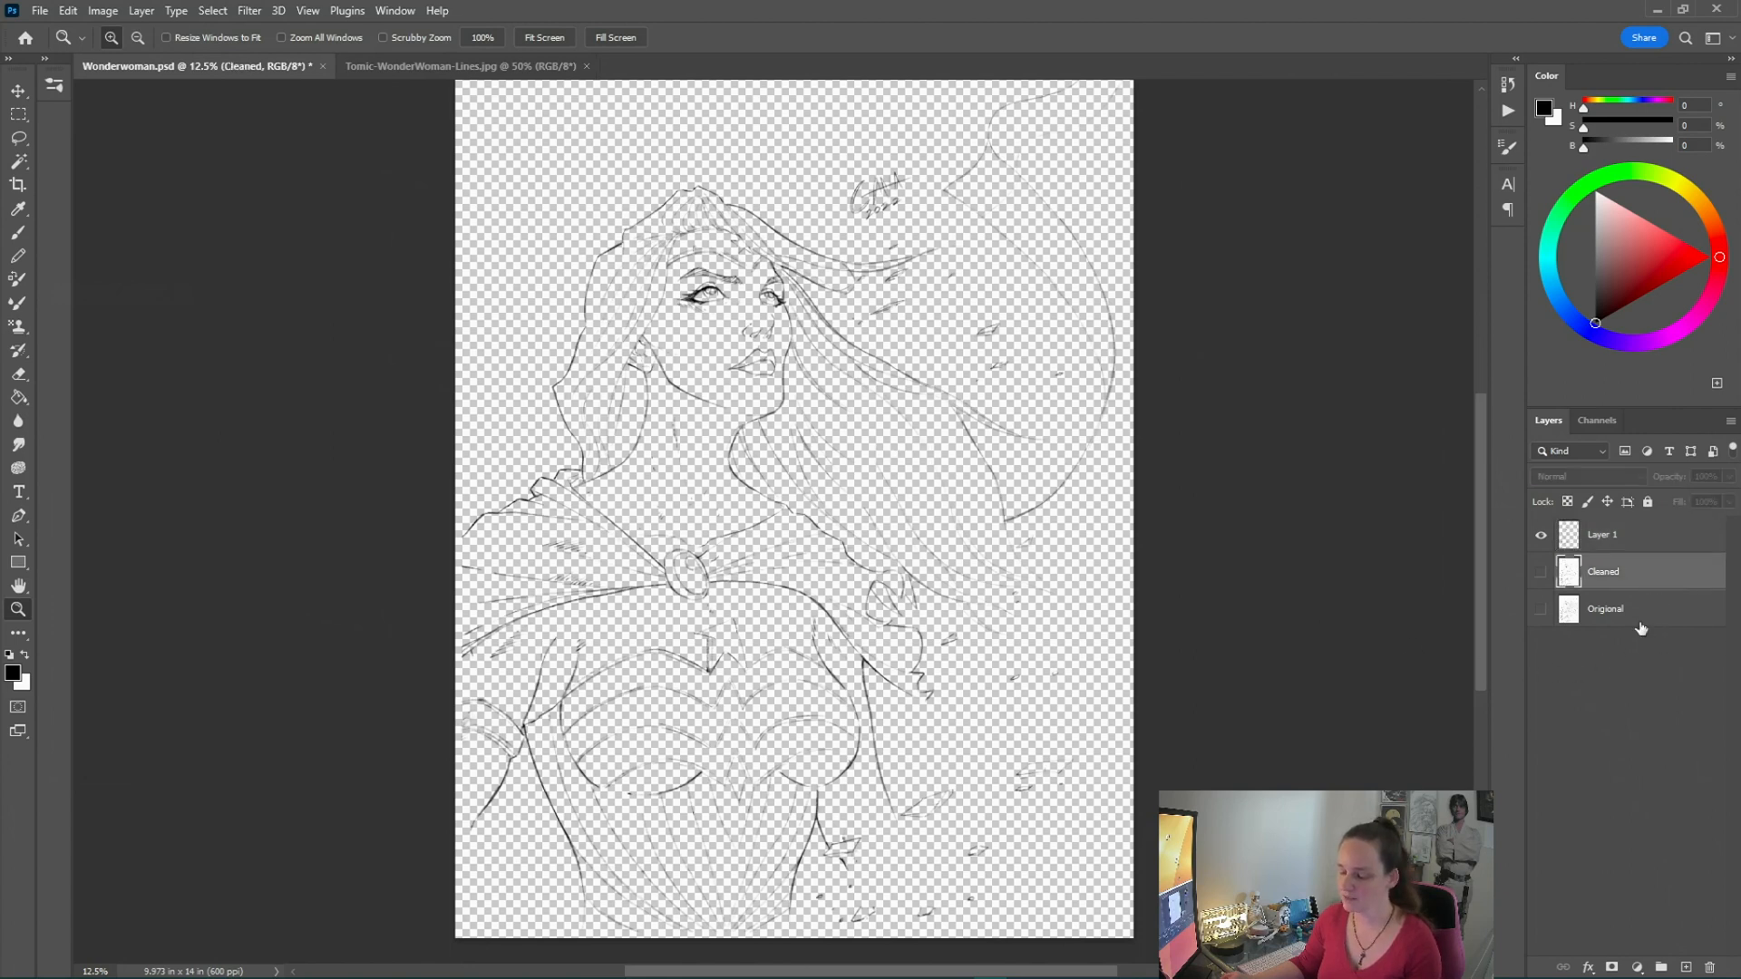
left_click(1634, 544)
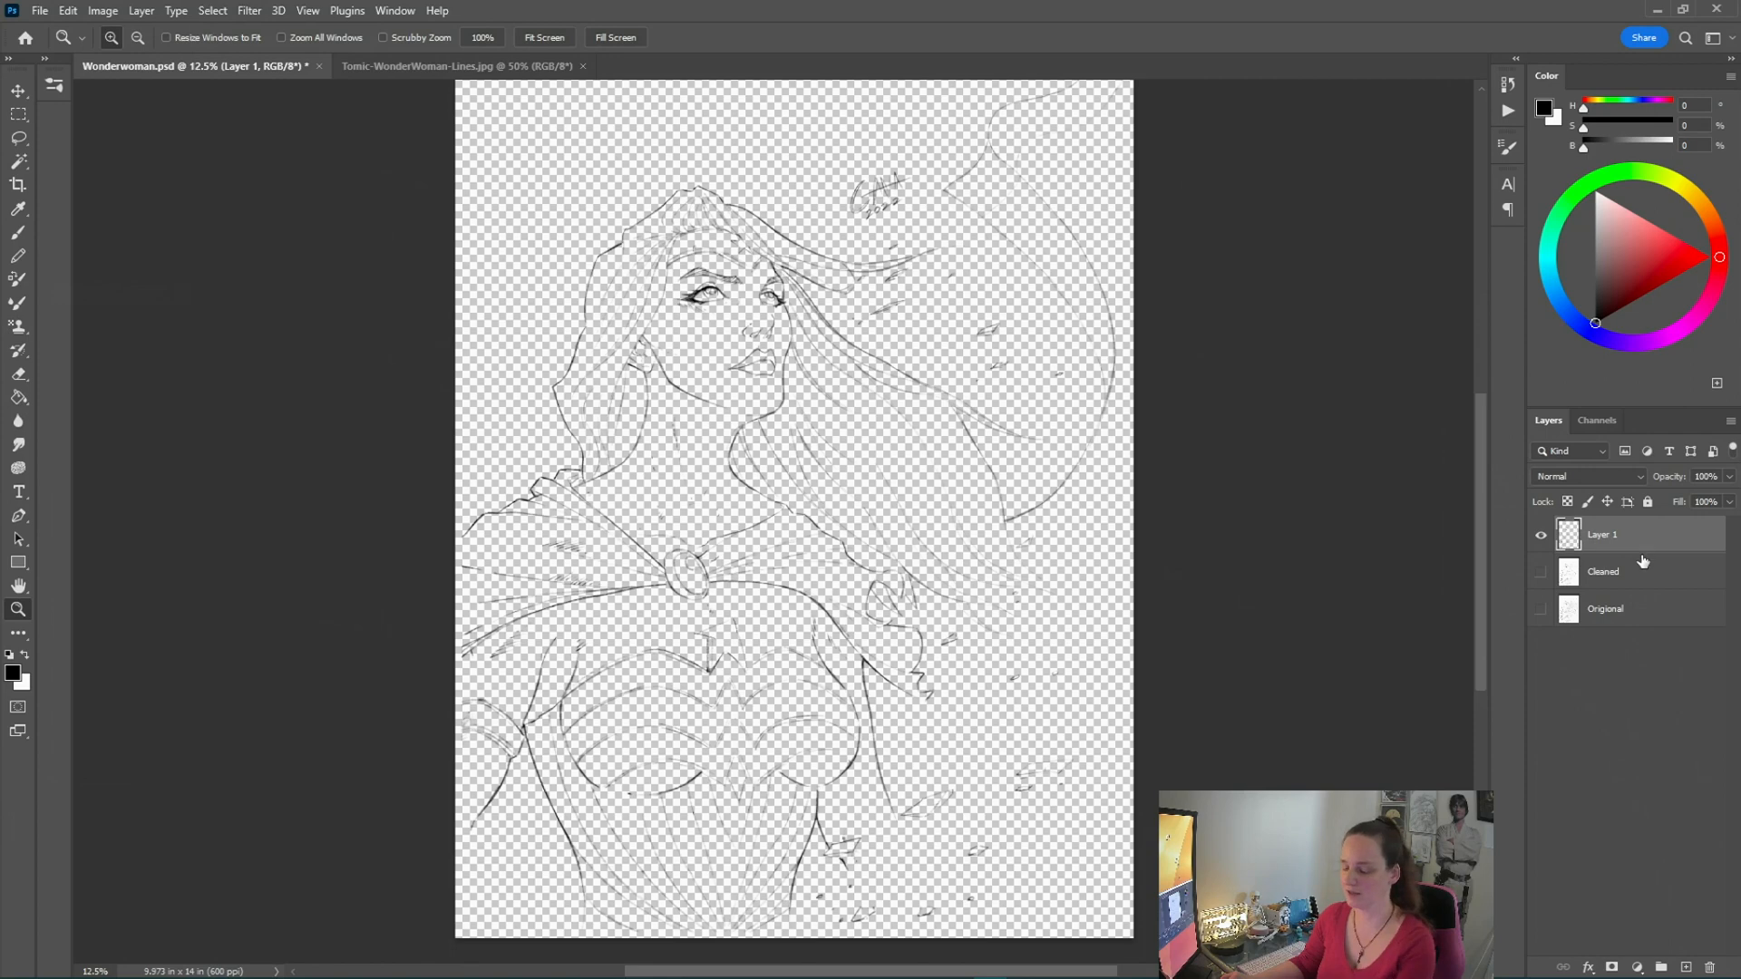
left_click(1643, 583)
left_click(1686, 965)
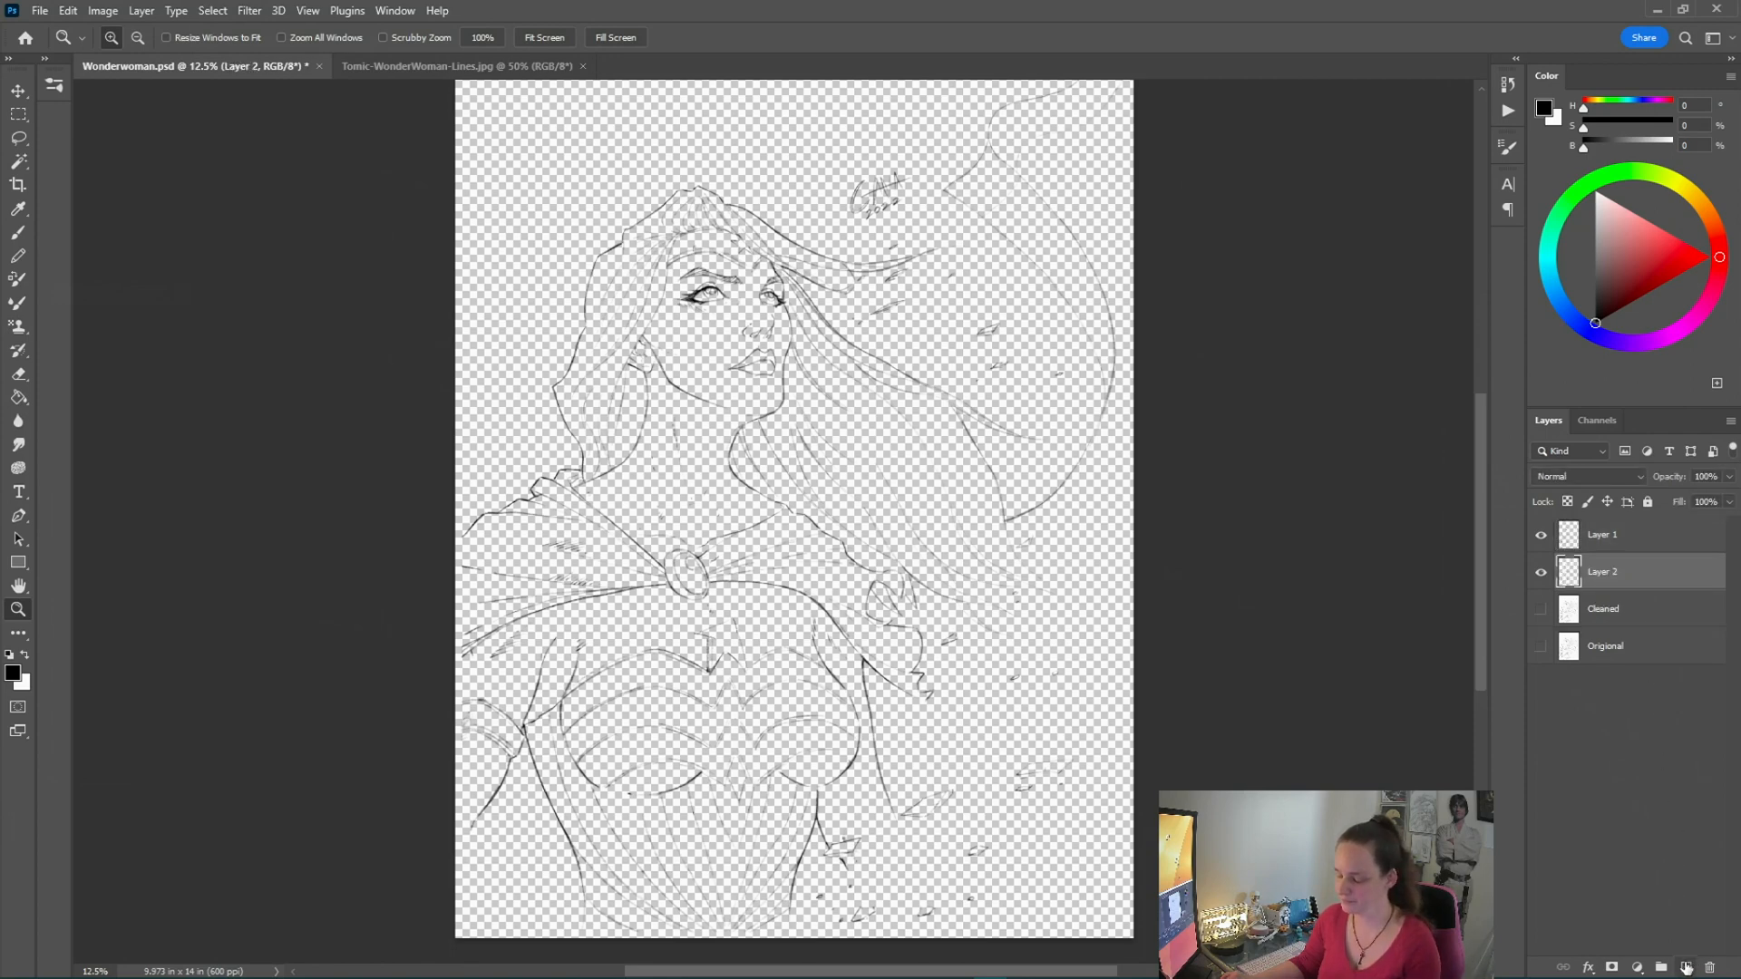
Fill the new Layer 2 with white using the Paint Bucket tool
left_click(23, 655)
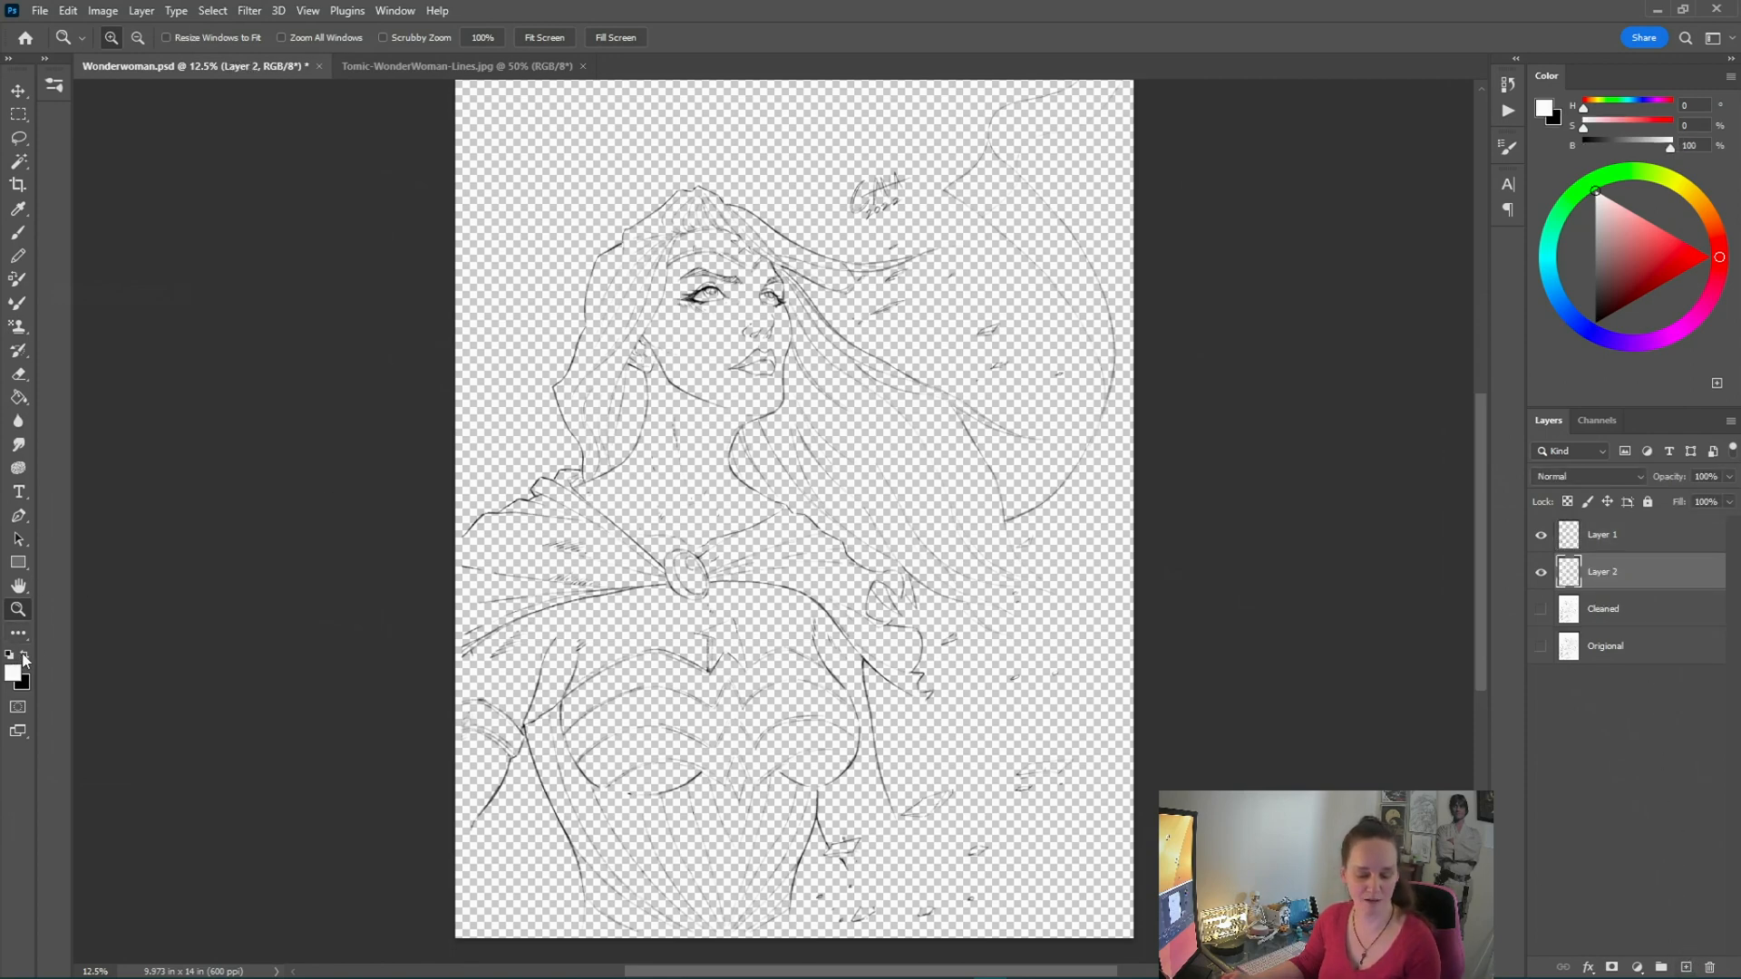
left_click(27, 406)
left_click(555, 228)
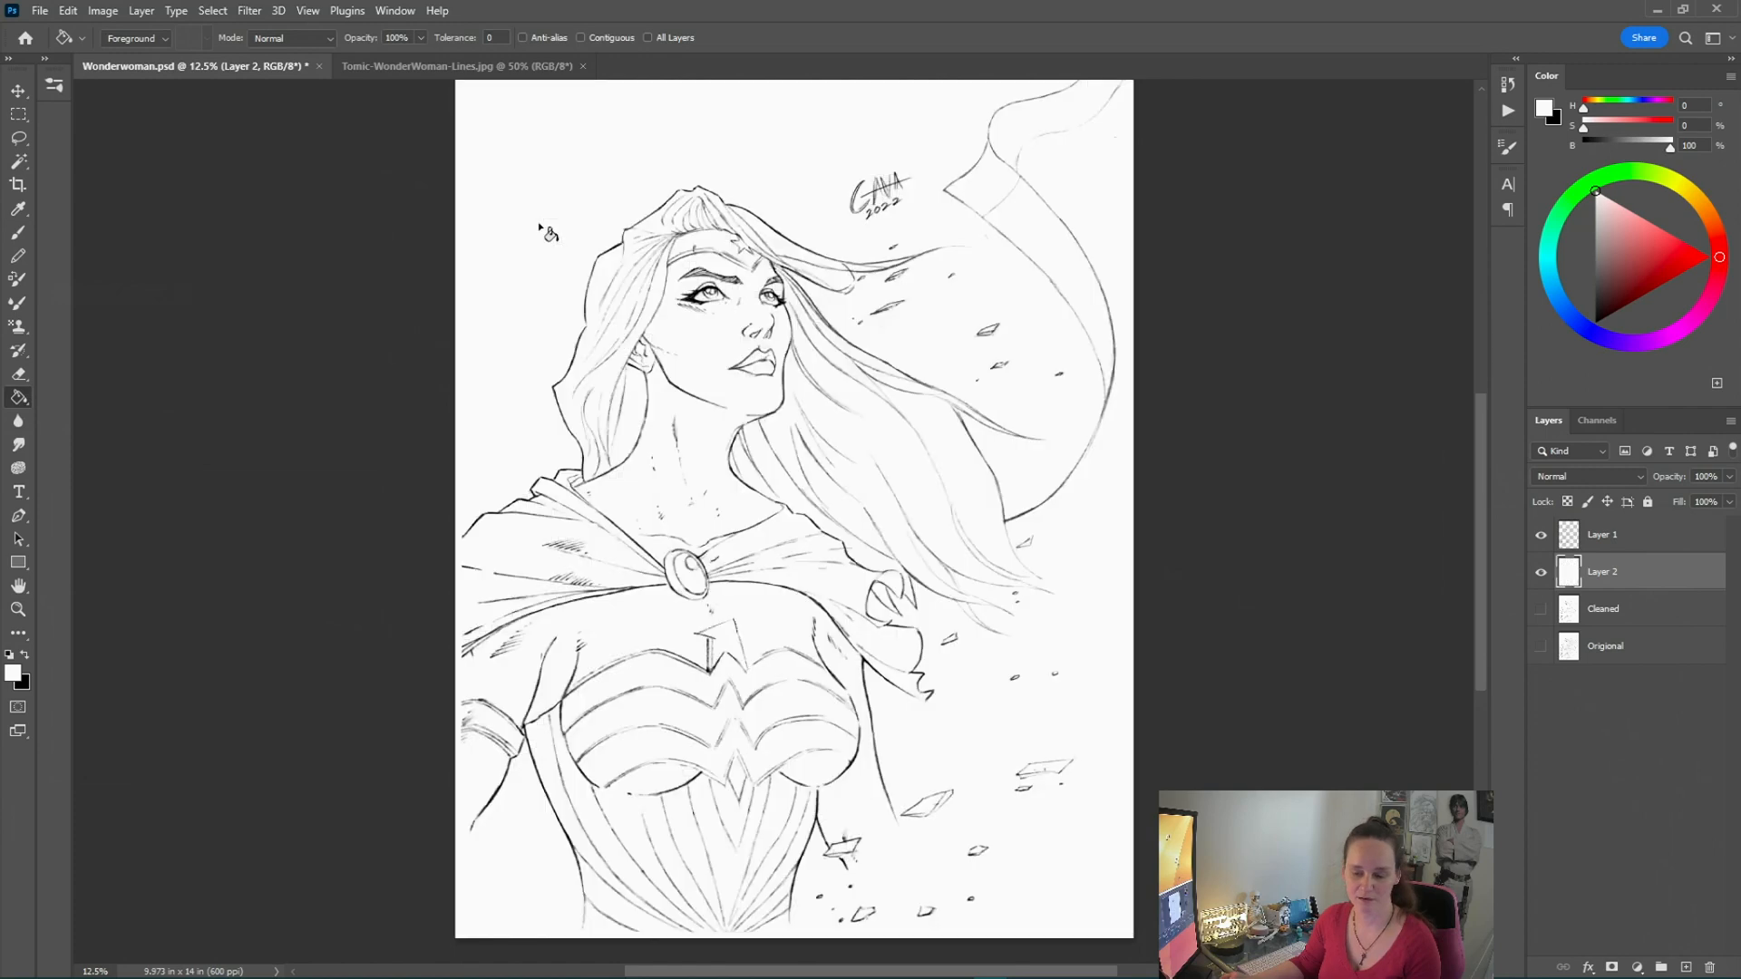
left_click(20, 611)
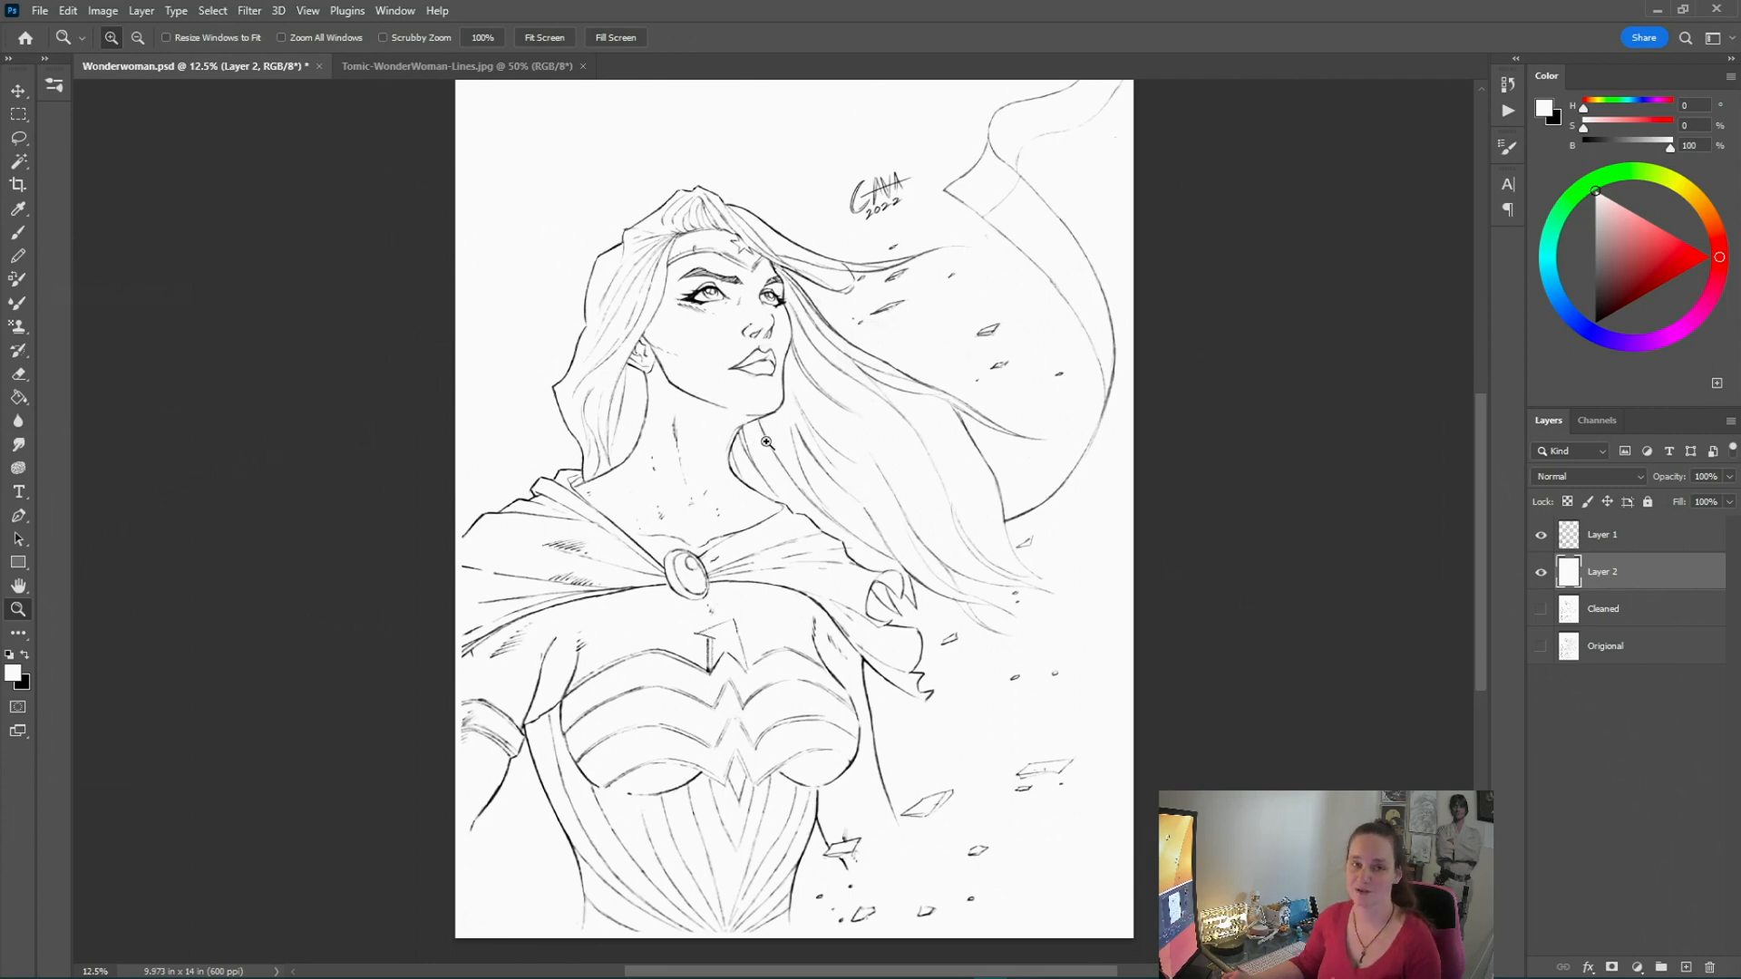
Rename Layer 1 as Holds and lock its transparent pixels
left_click(1639, 537)
double_click(1607, 534)
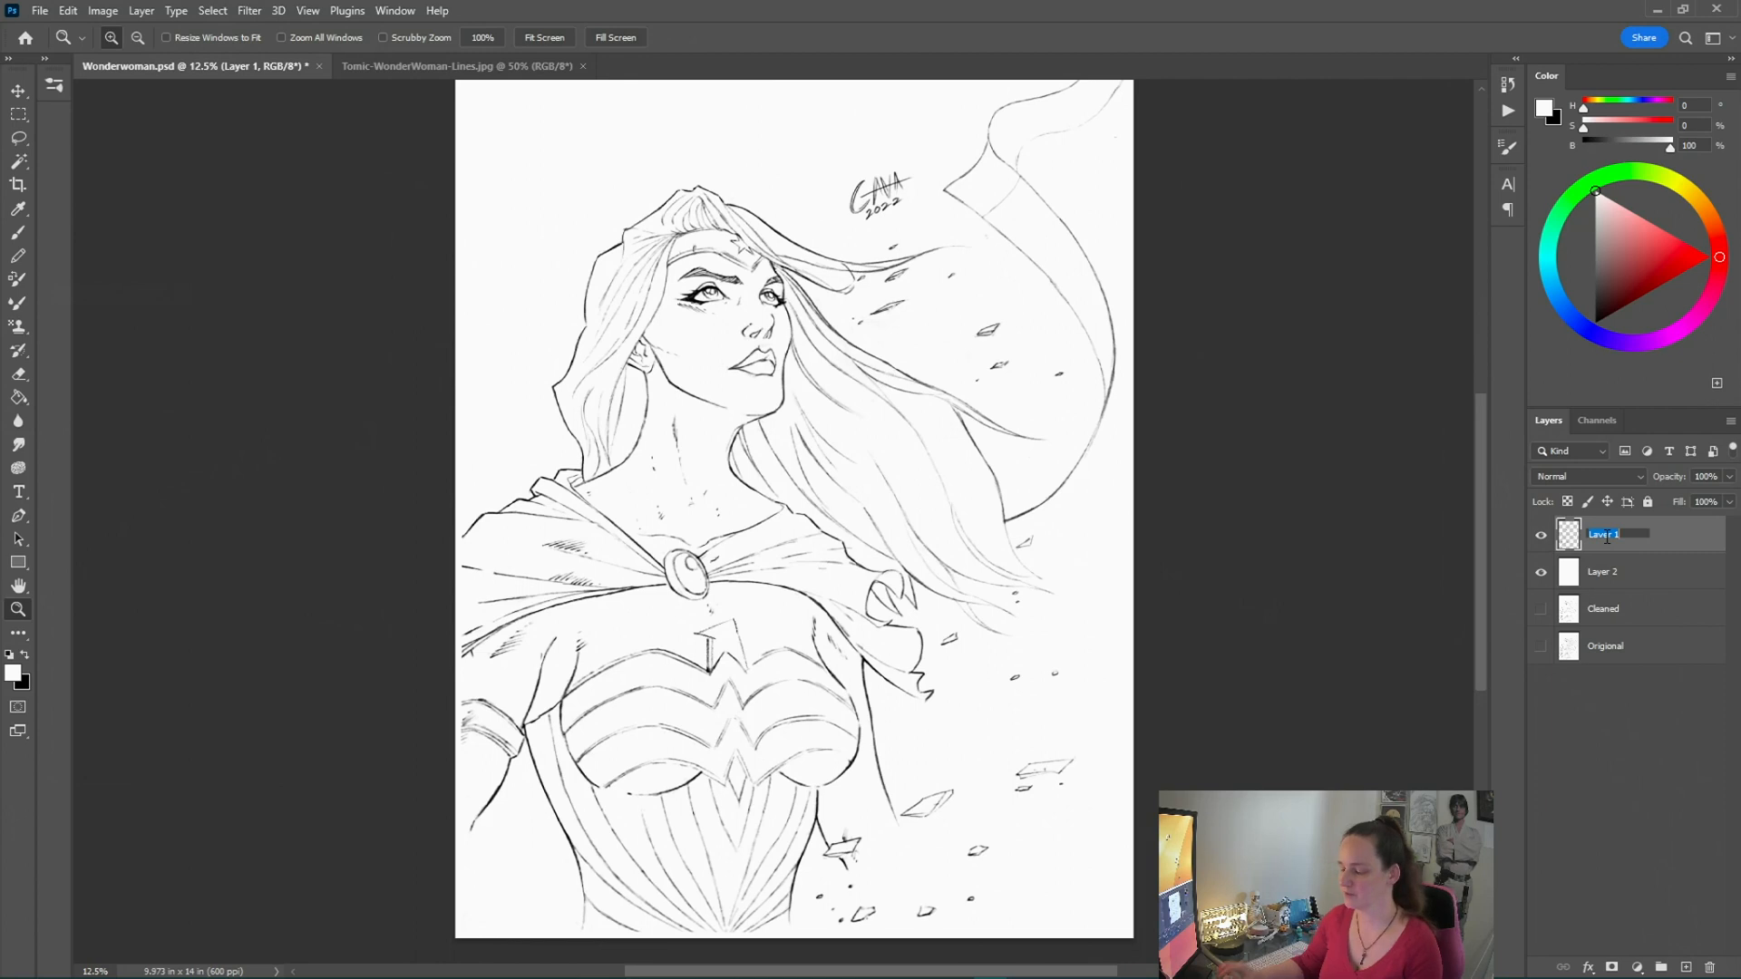
type("Hold")
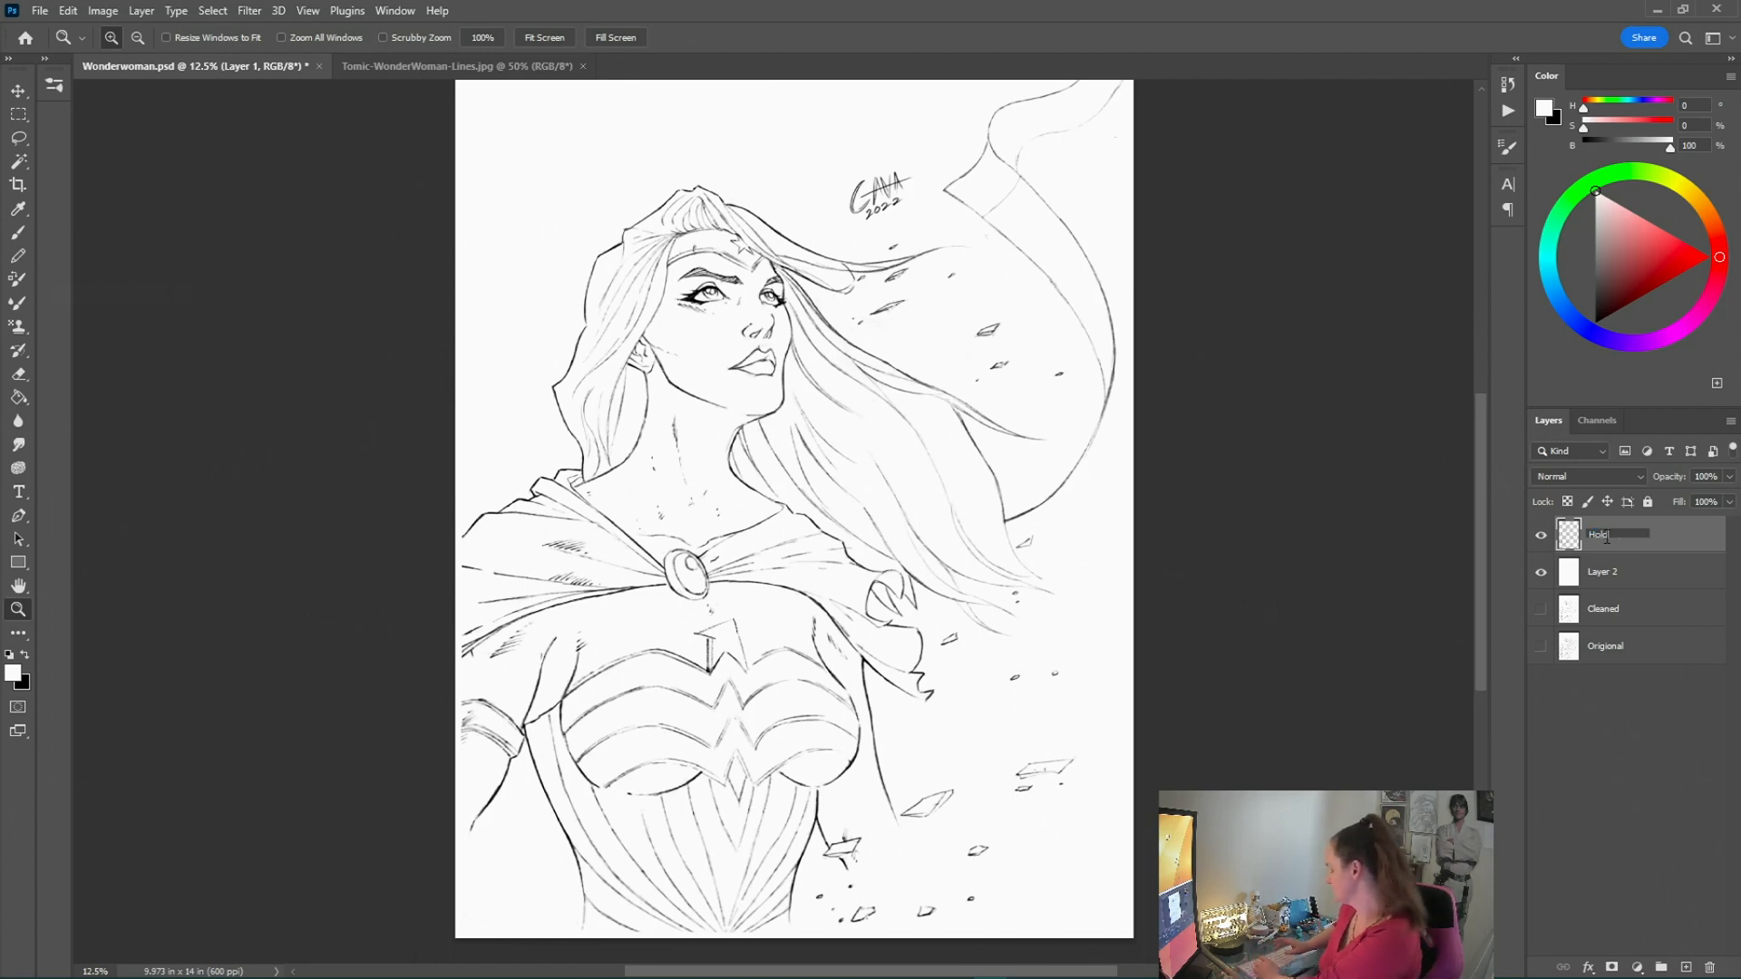
type("s")
left_click(1625, 726)
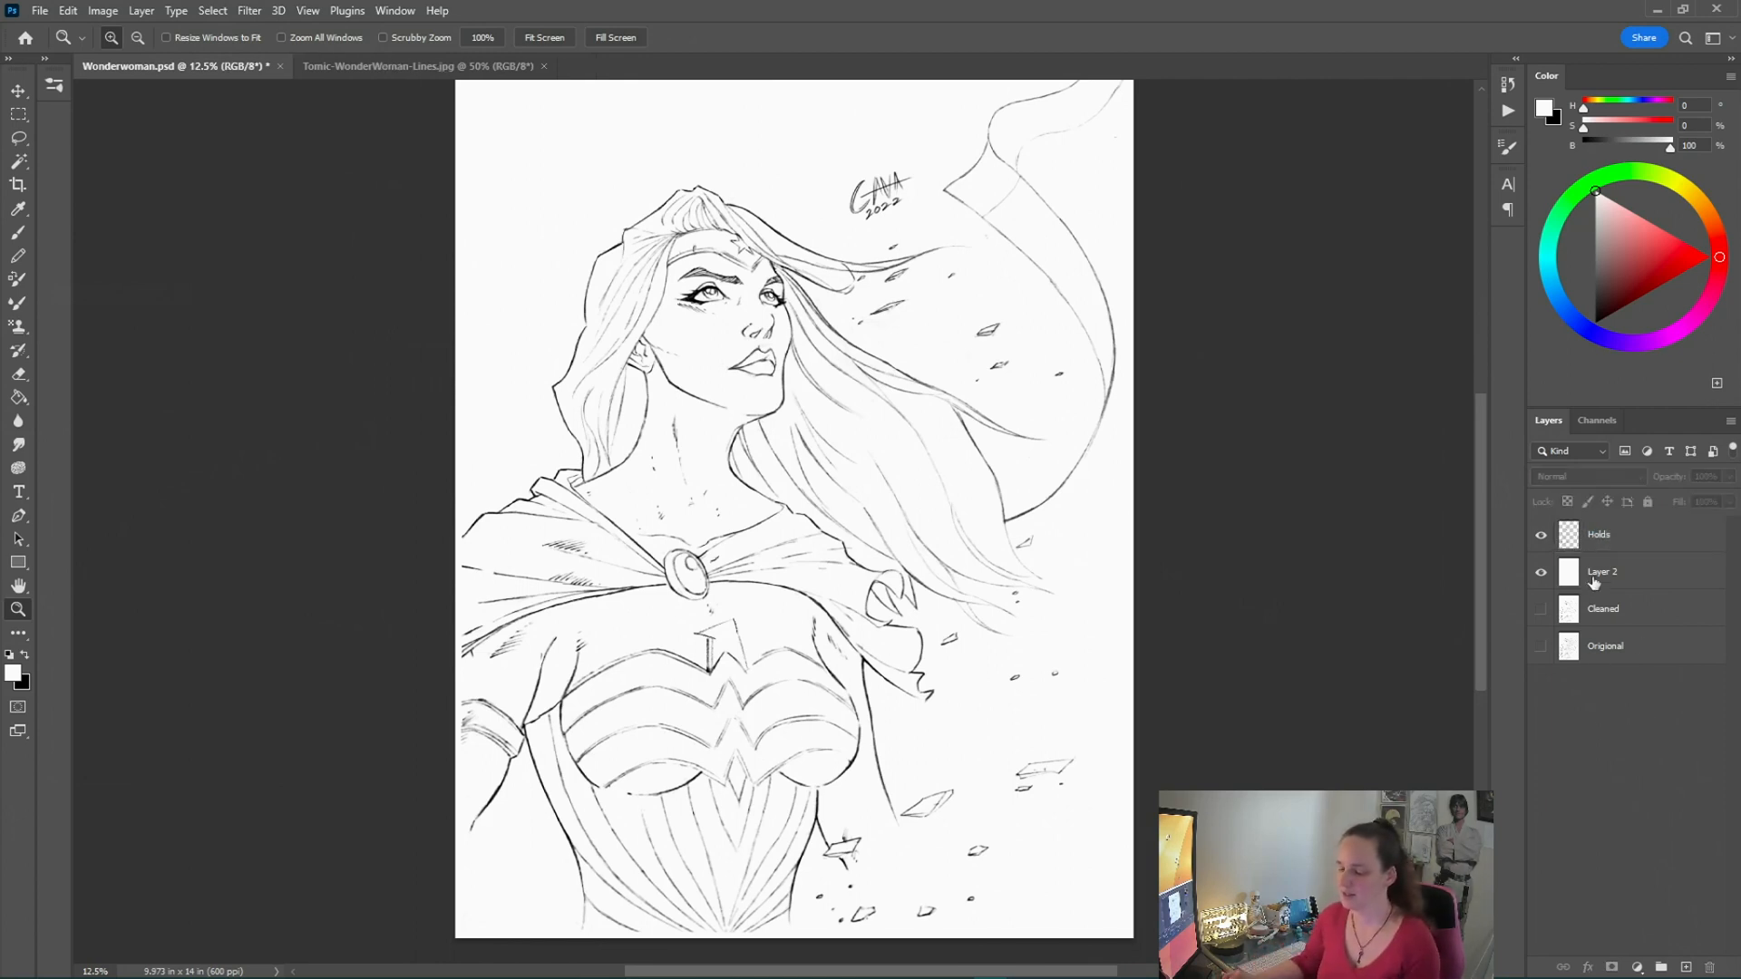
left_click(1591, 537)
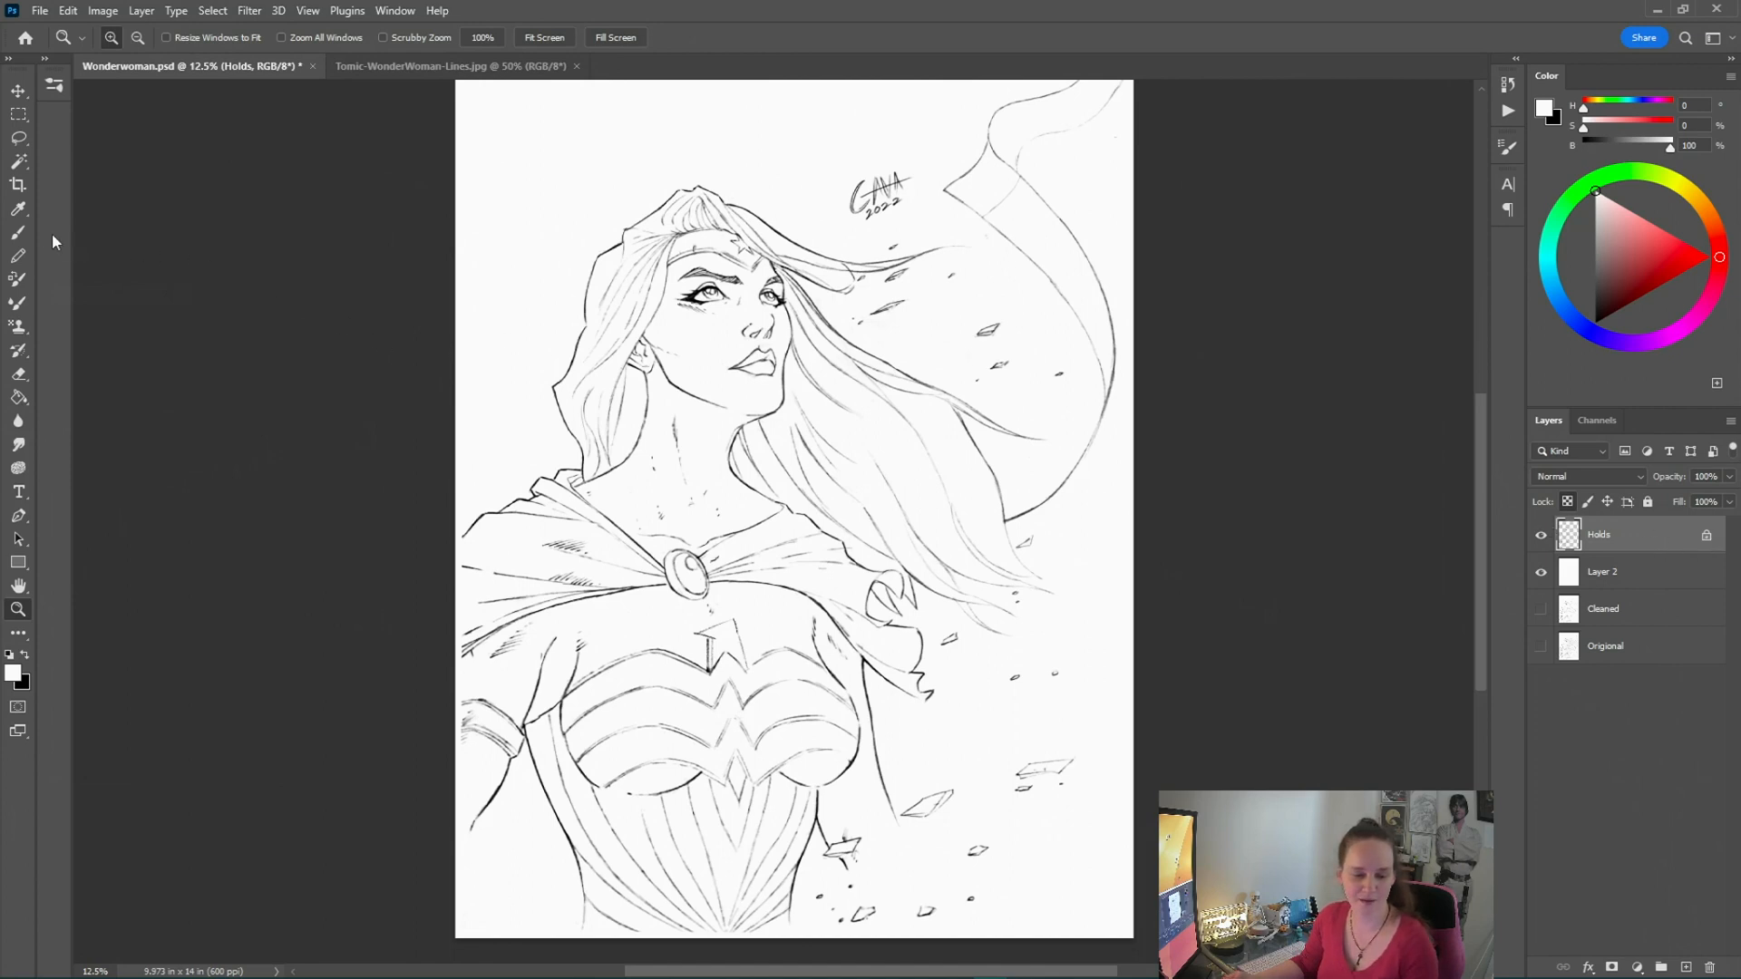
Choose a dark purple brush colour and paint a stroke along the top of the hair on Holds
left_click(19, 234)
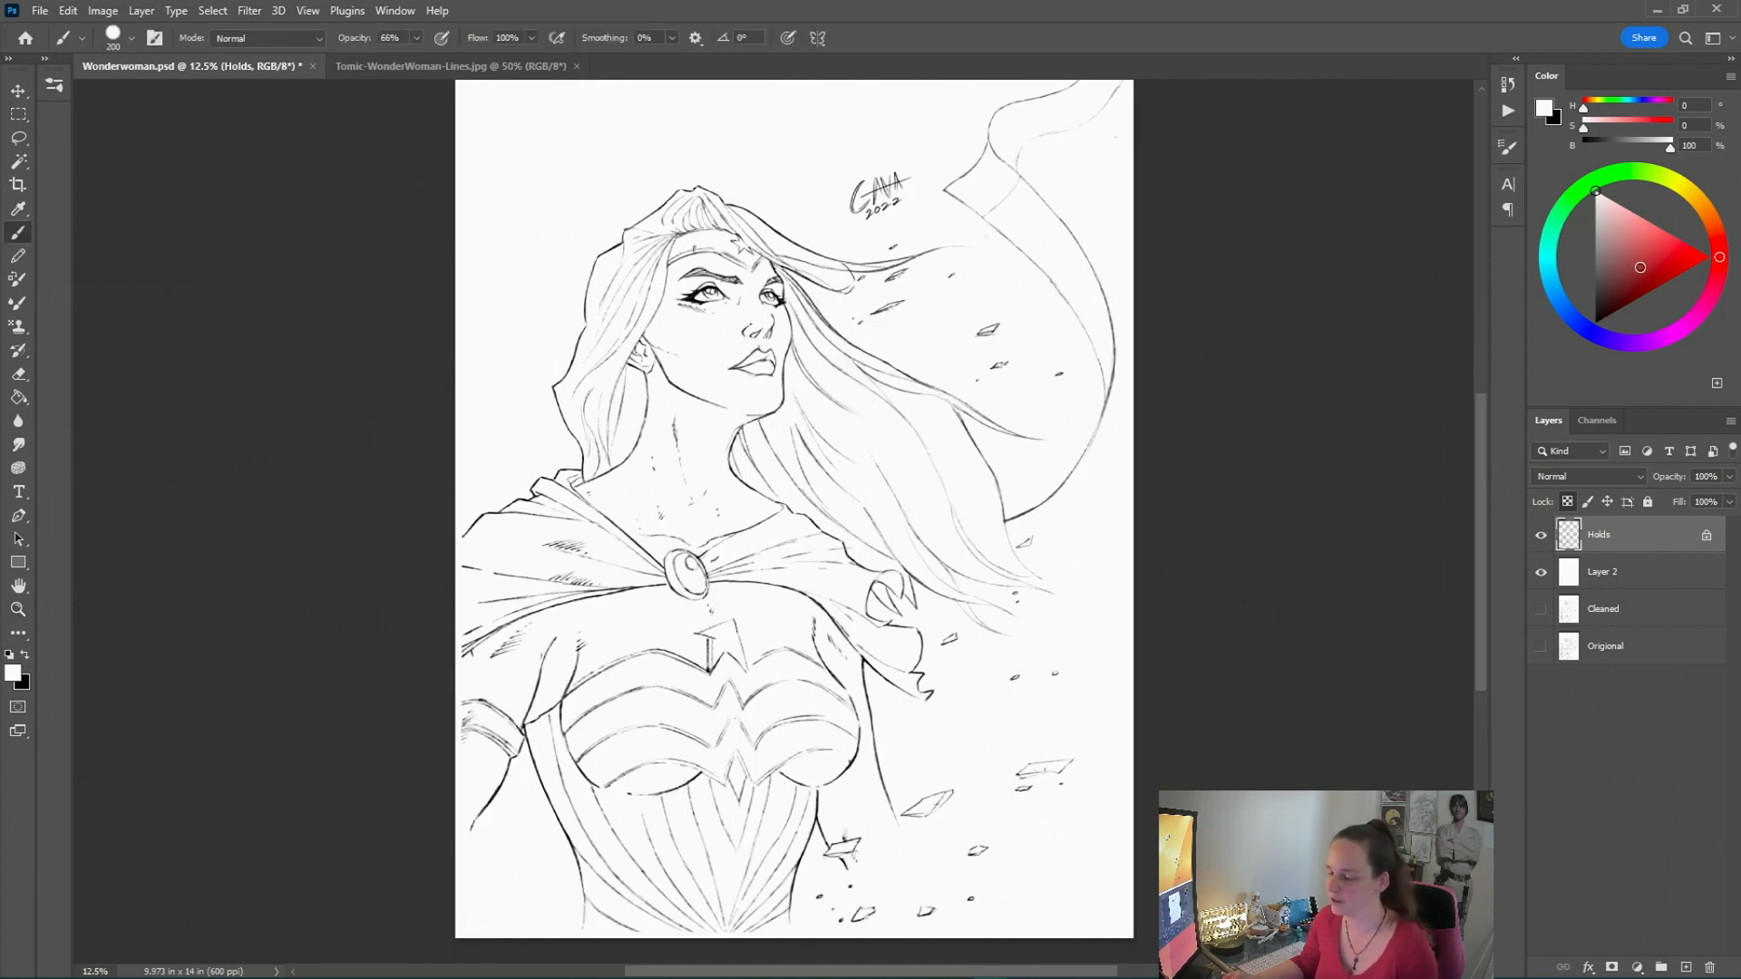
left_click(1645, 274)
left_click(1603, 339)
left_click(1636, 286)
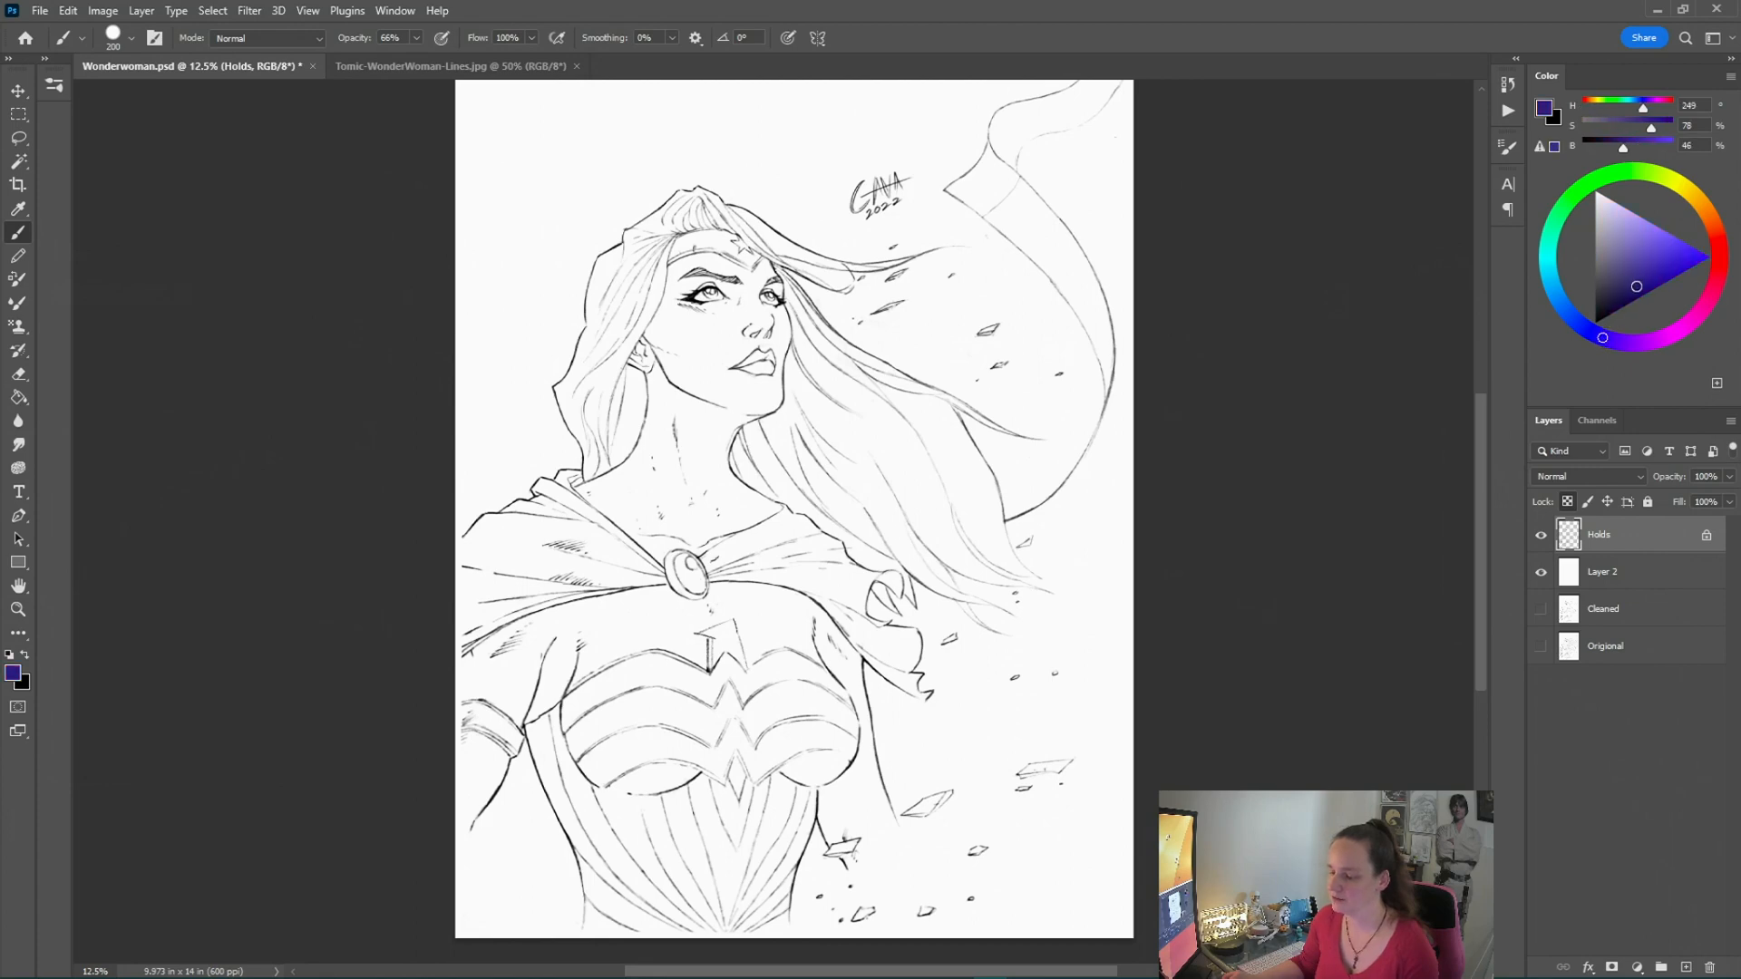
left_click(19, 610)
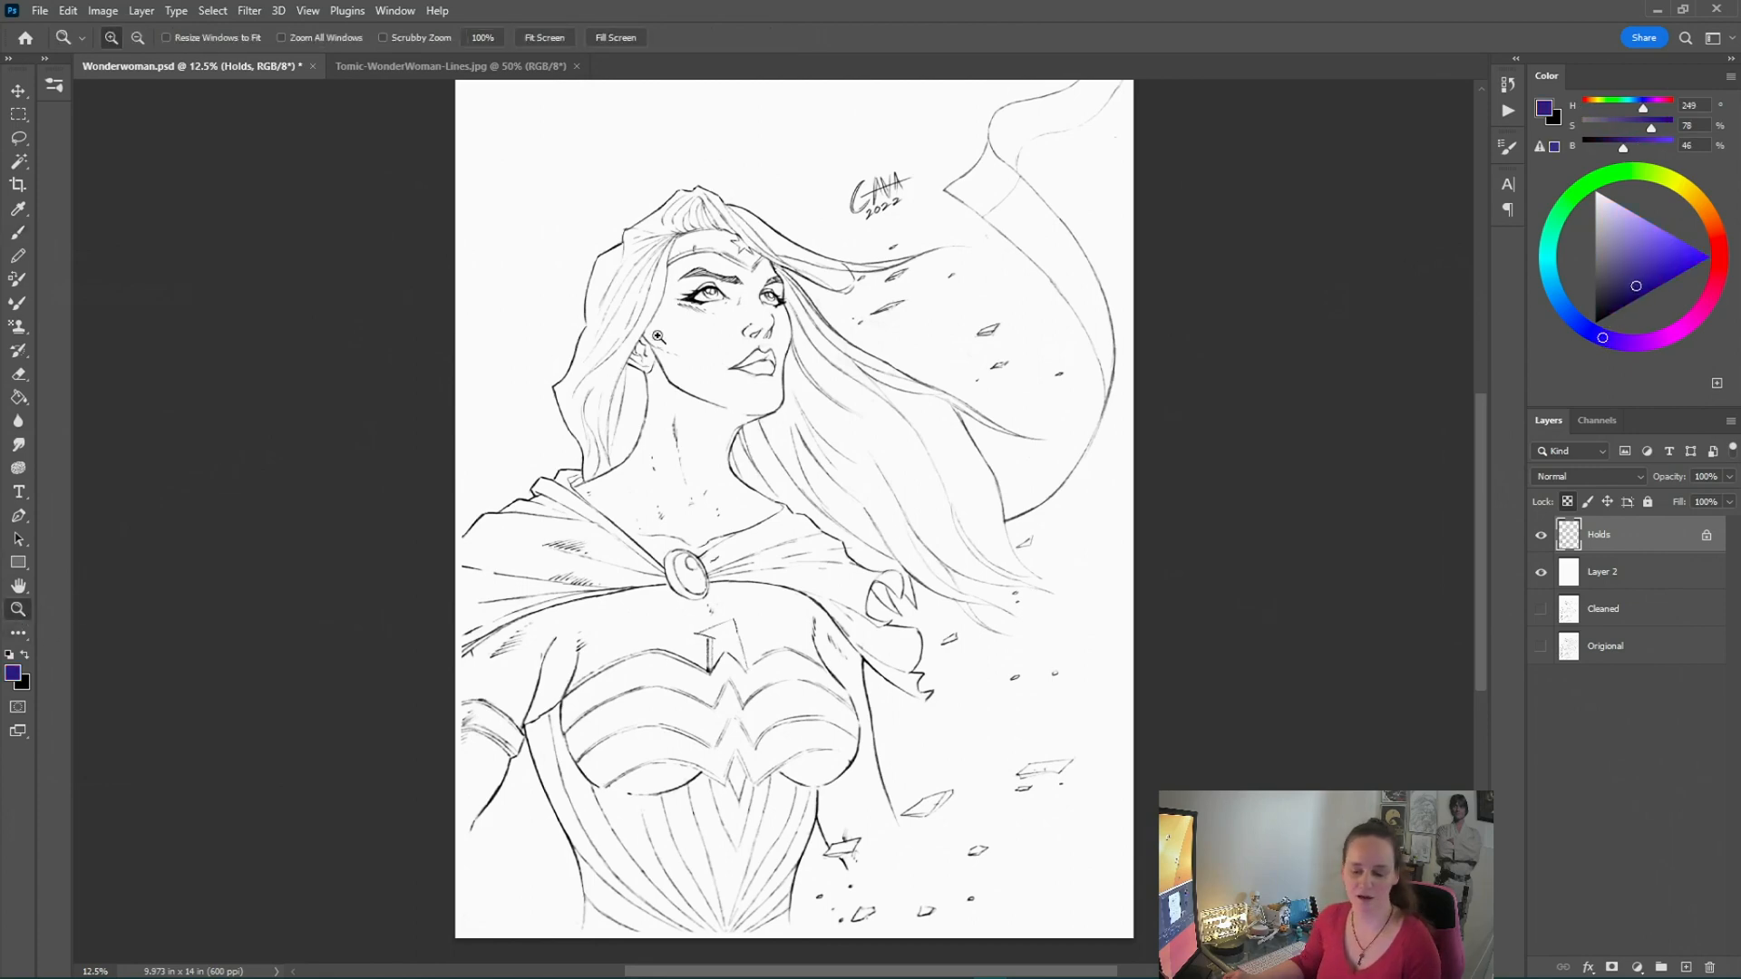
left_click(673, 293)
left_click(740, 297)
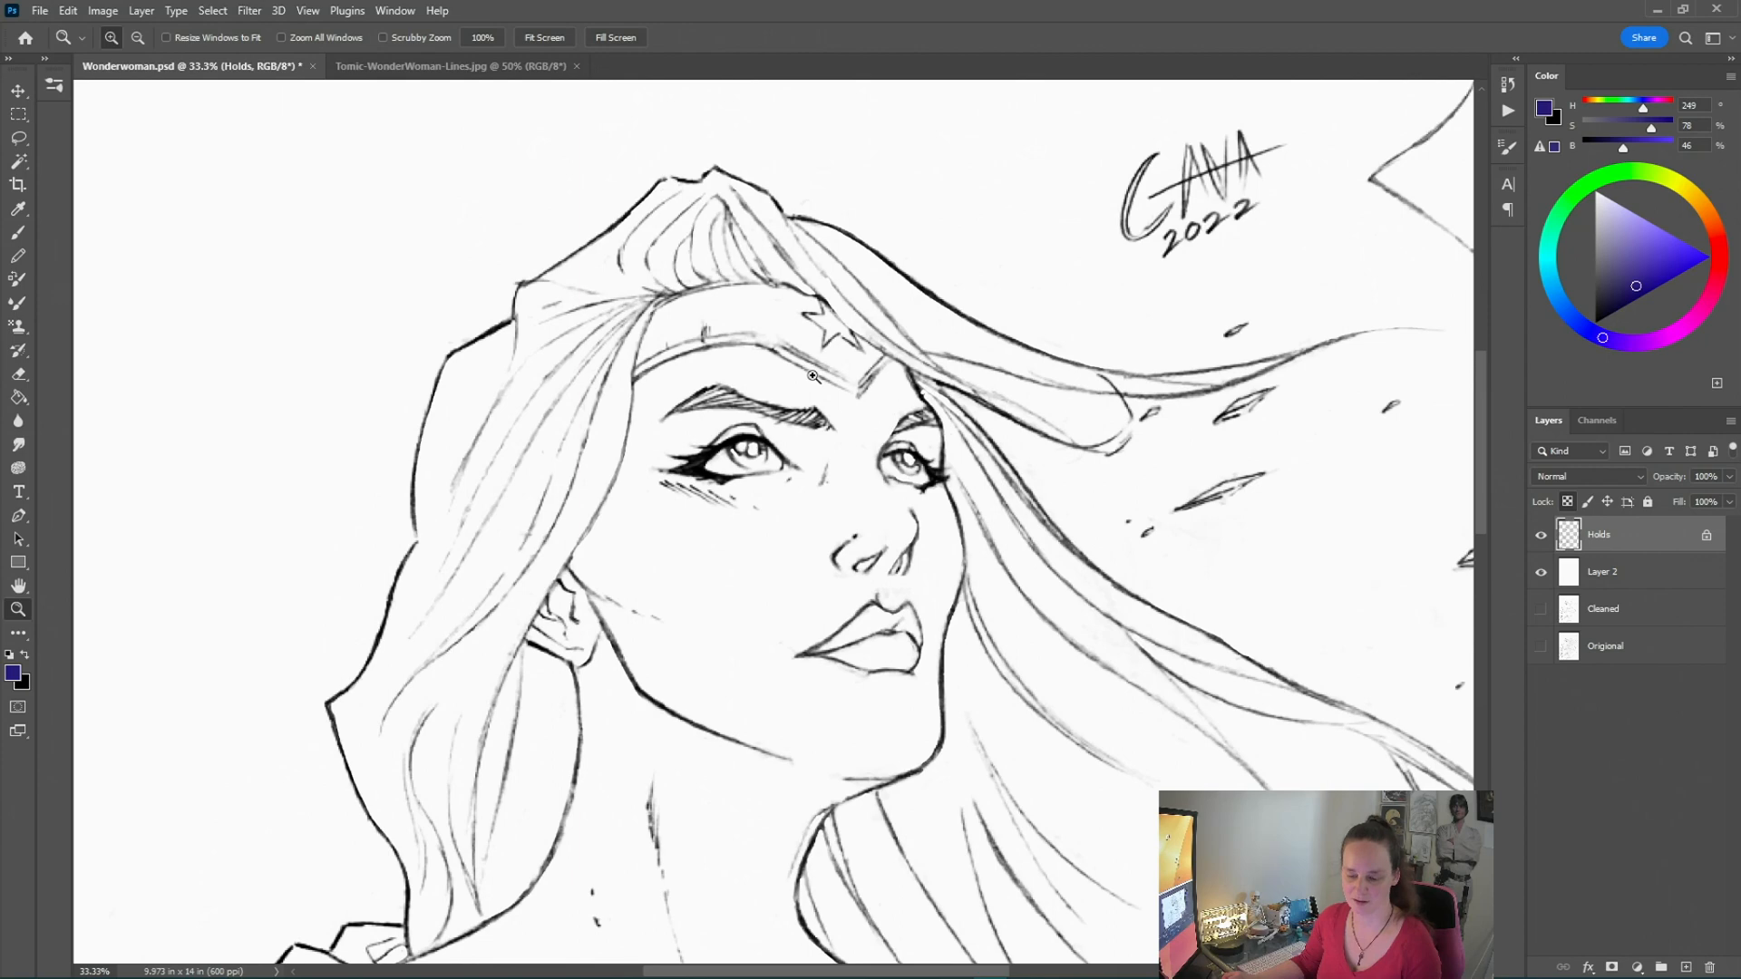
left_click(18, 232)
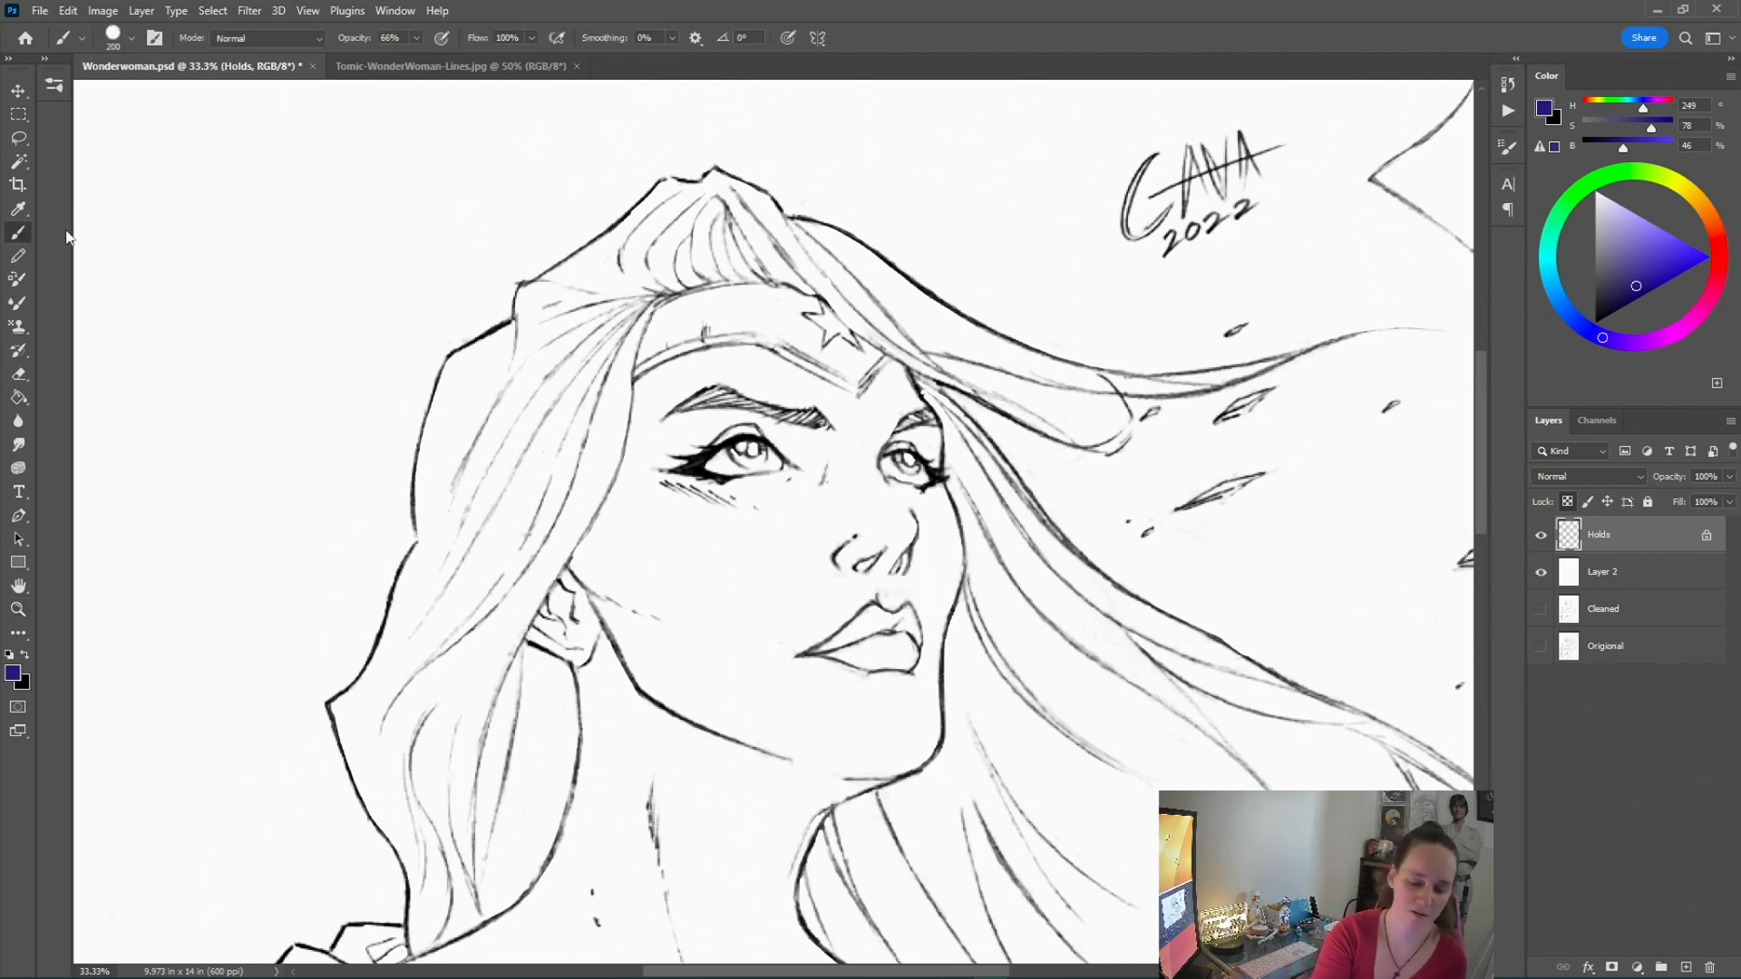
left_click_drag(708, 186, 530, 292)
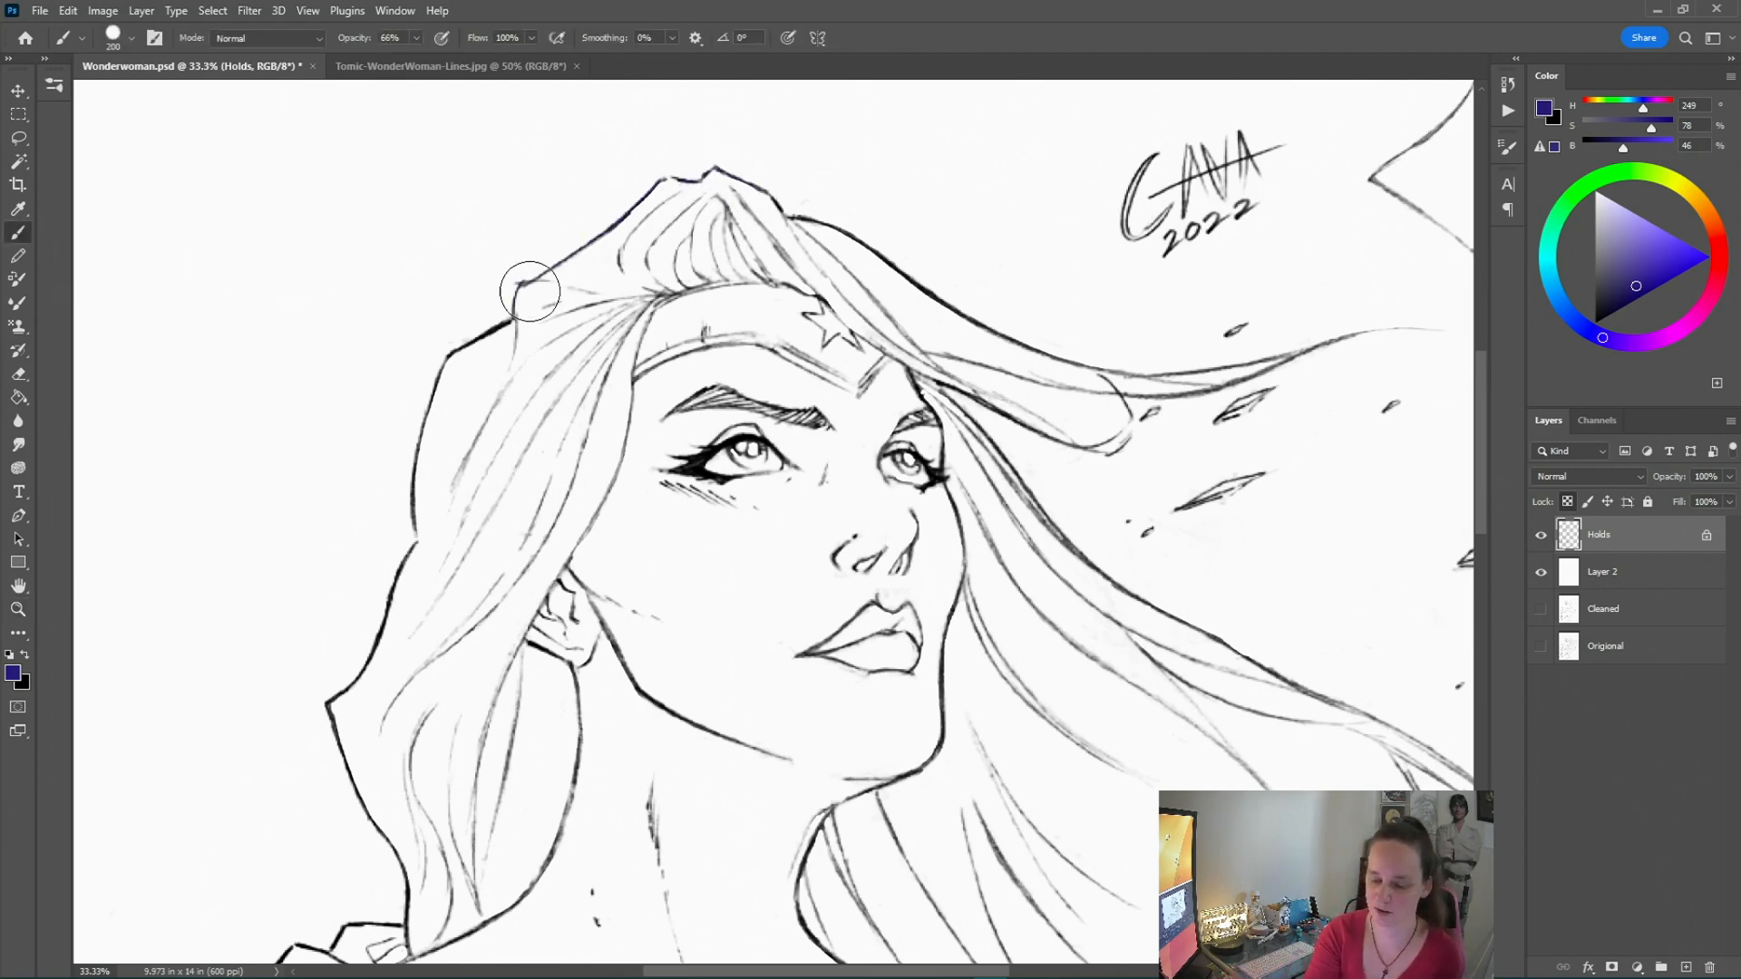
Switch the brush colour to crimson and recolour the head and face lines
left_click(1685, 189)
left_click(1671, 244)
left_click_drag(1672, 244, 1713, 290)
mouse_move(771, 200)
left_mouse_down()
mouse_move(508, 316)
mouse_move(374, 632)
mouse_move(779, 249)
mouse_move(541, 554)
mouse_move(661, 556)
mouse_move(630, 389)
mouse_move(897, 524)
mouse_move(943, 295)
mouse_move(1108, 376)
mouse_move(1121, 508)
mouse_move(1069, 448)
mouse_move(1145, 538)
mouse_move(1211, 455)
mouse_move(943, 583)
mouse_move(778, 505)
mouse_move(634, 667)
mouse_move(868, 739)
mouse_move(947, 721)
mouse_move(564, 868)
mouse_move(467, 865)
mouse_move(342, 777)
mouse_move(499, 632)
left_mouse_up()
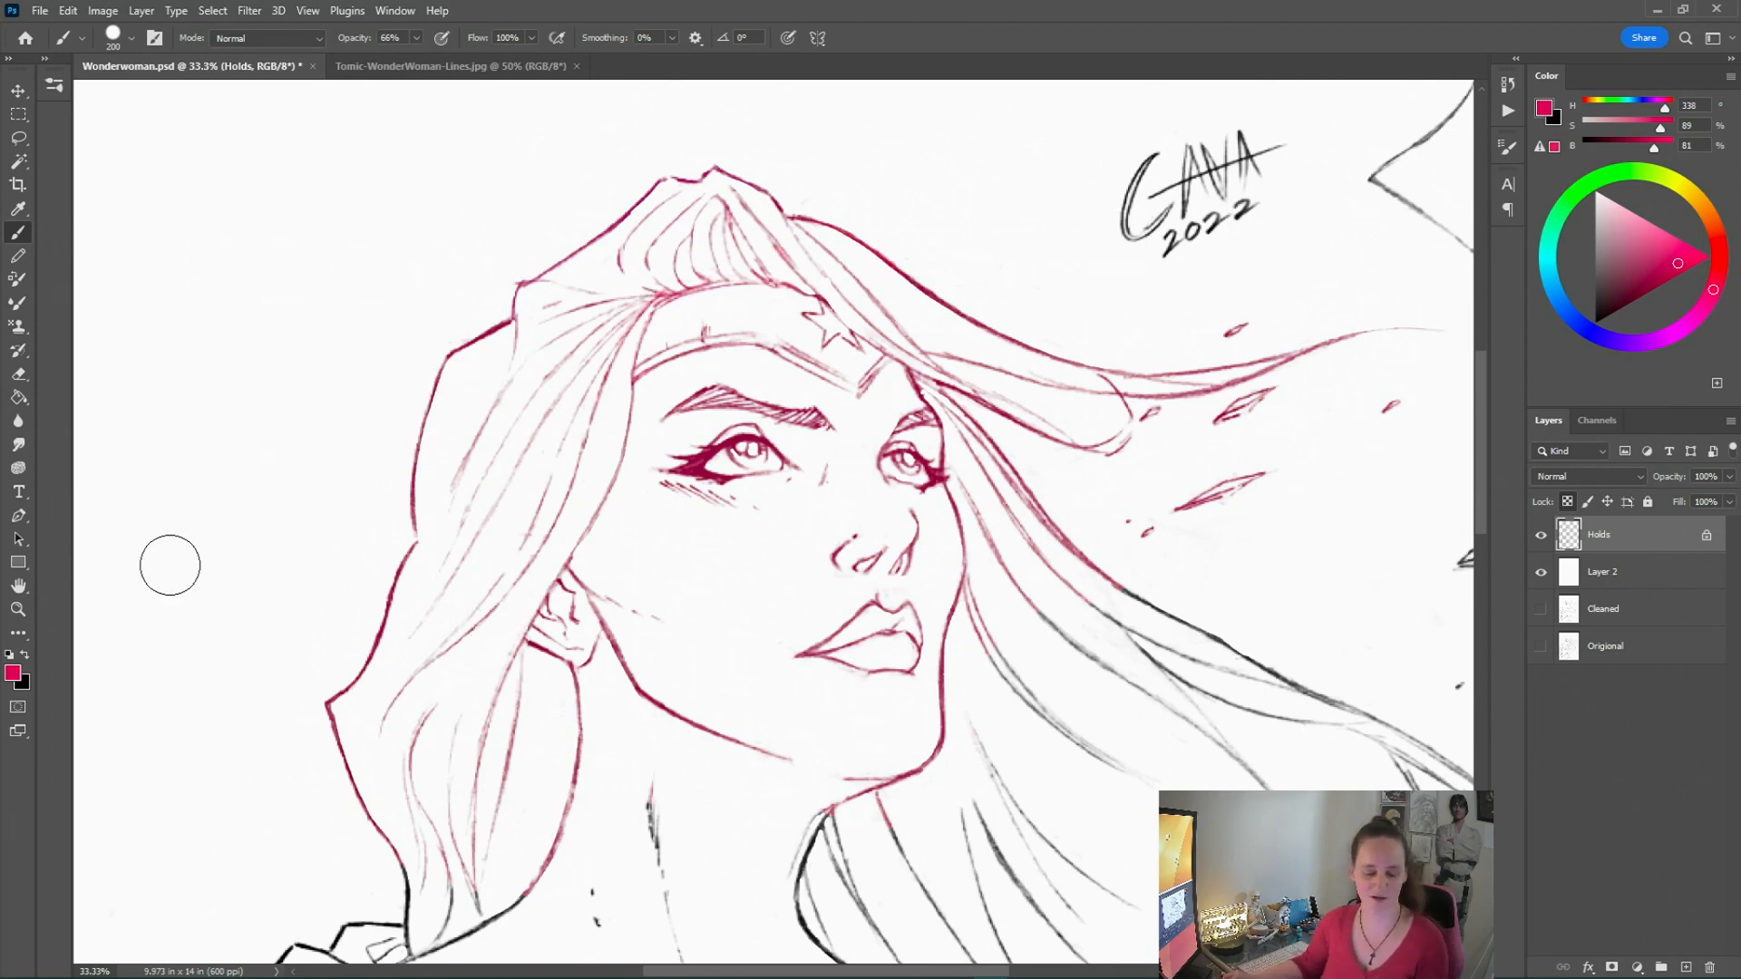
Enlarge the brush and recolour the lines of the cape, body and costume crimson
left_click(18, 609)
right_click(679, 627)
left_click(704, 641)
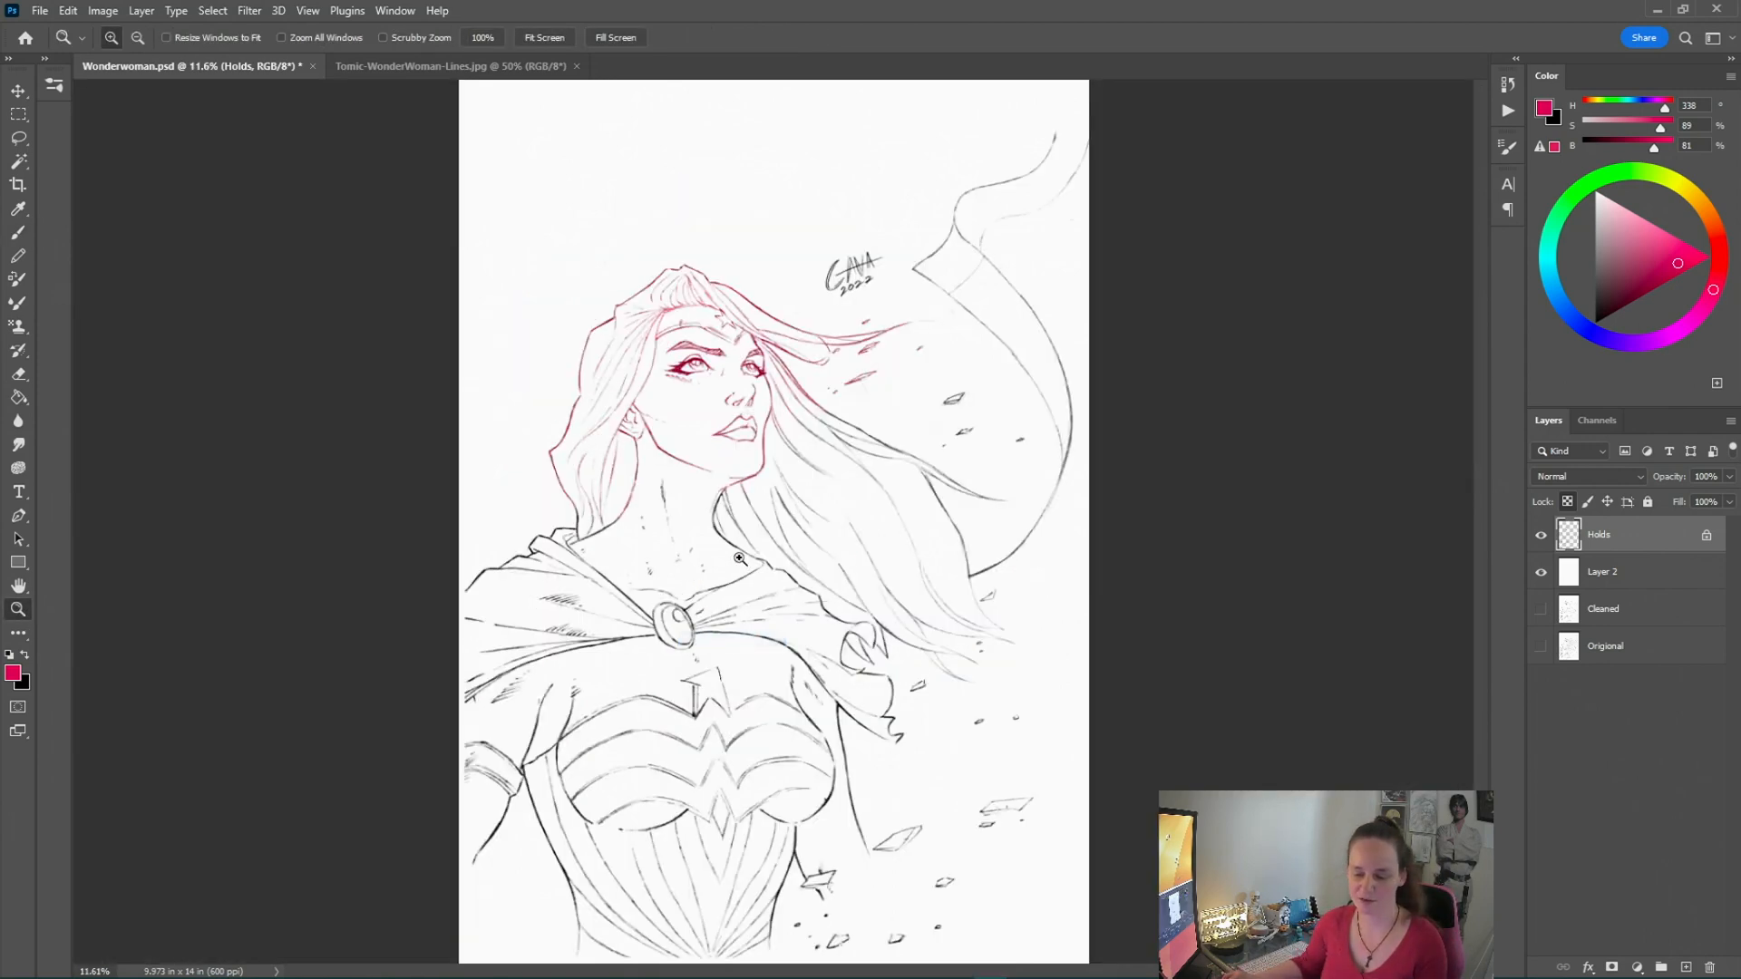
left_click(20, 233)
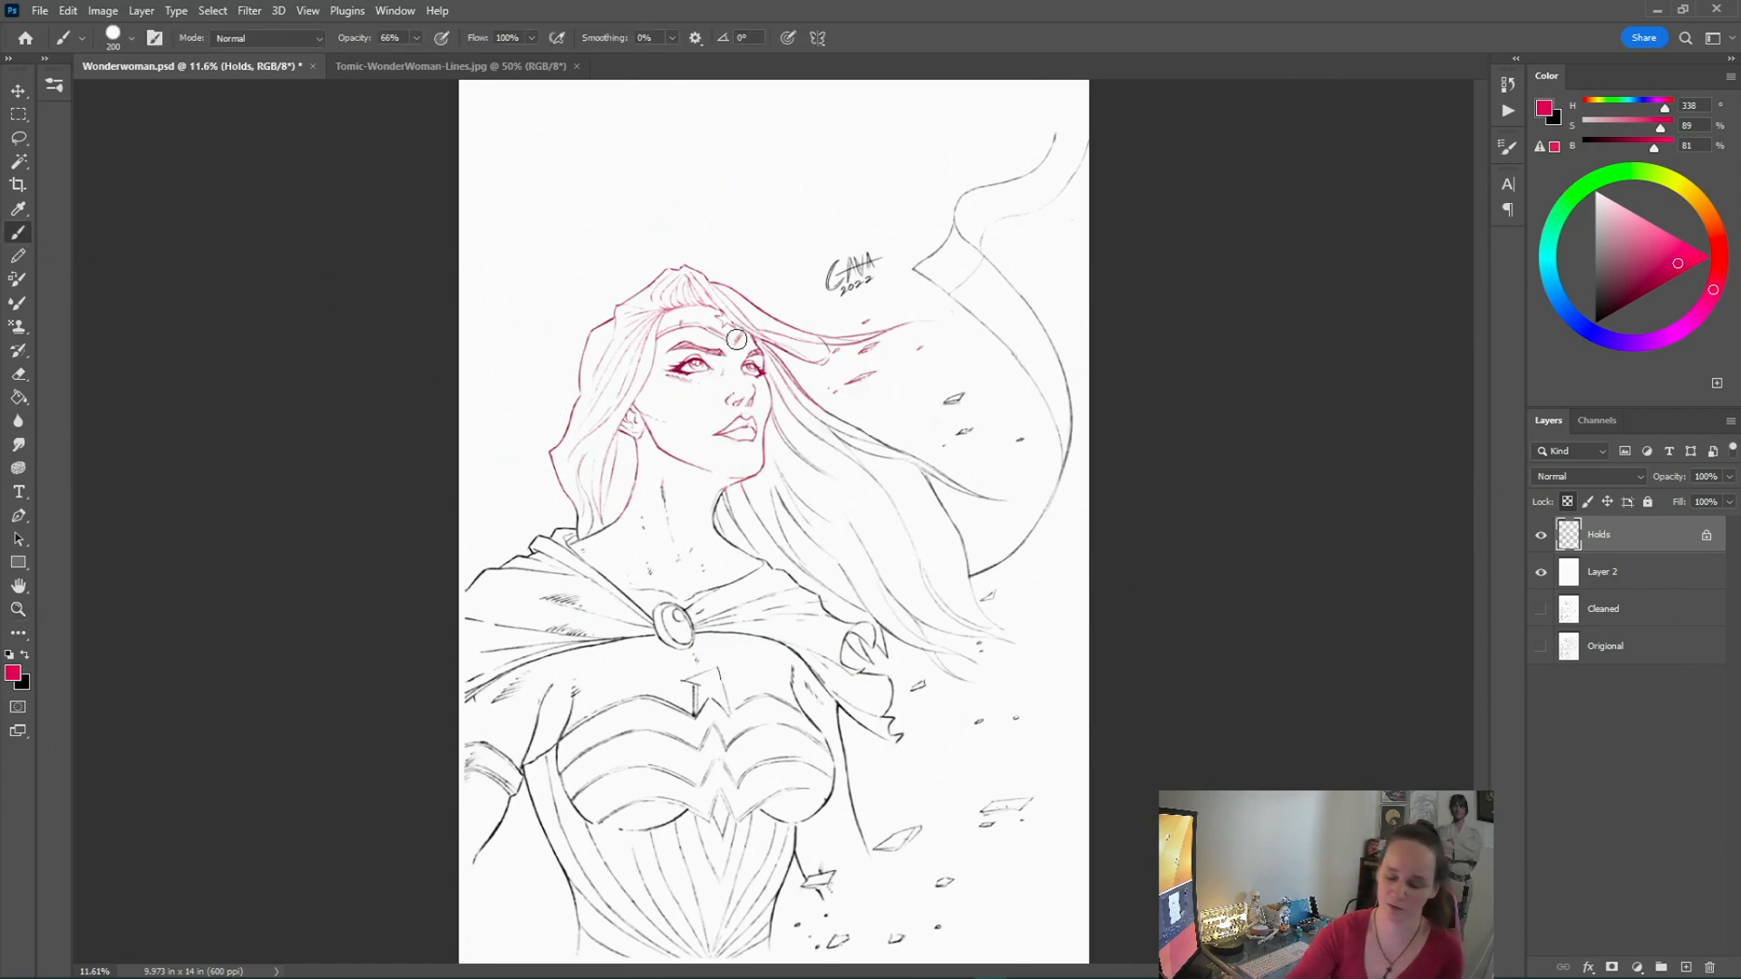
key("bracketright")
key("bracketright")
key("bracketright")
key("bracketright")
key("bracketright")
key("bracketright")
key("bracketright")
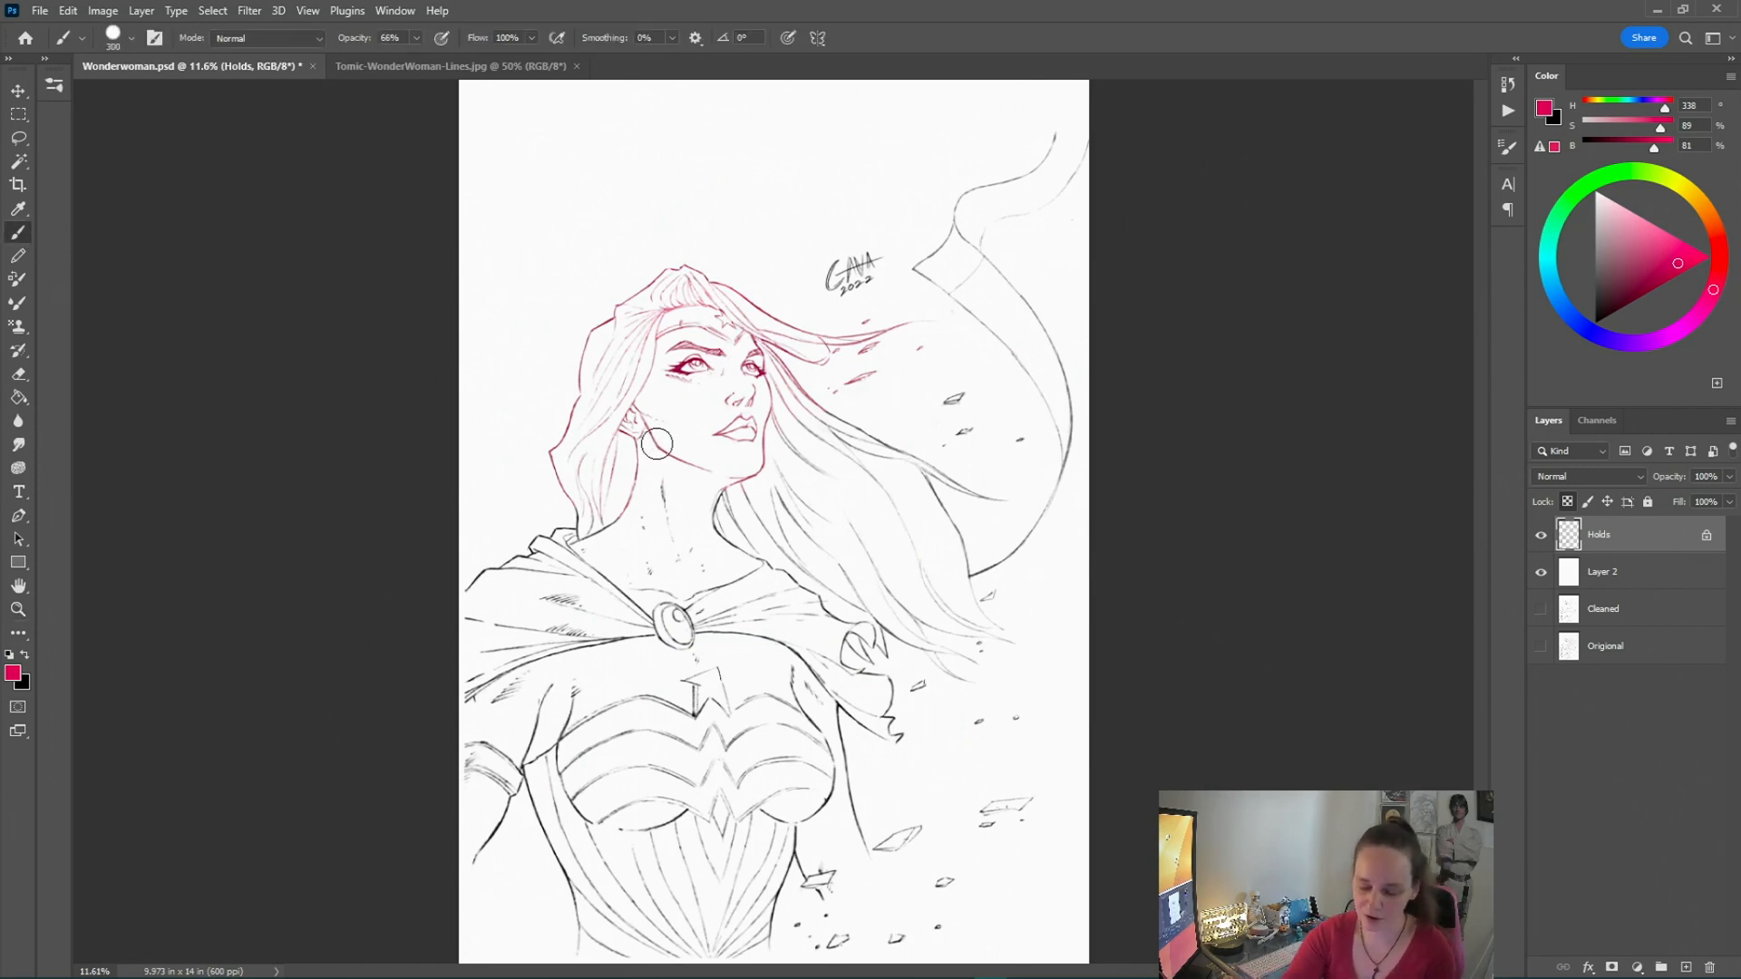
mouse_move(544, 669)
left_mouse_down()
mouse_move(501, 605)
mouse_move(479, 735)
mouse_move(548, 816)
left_mouse_up()
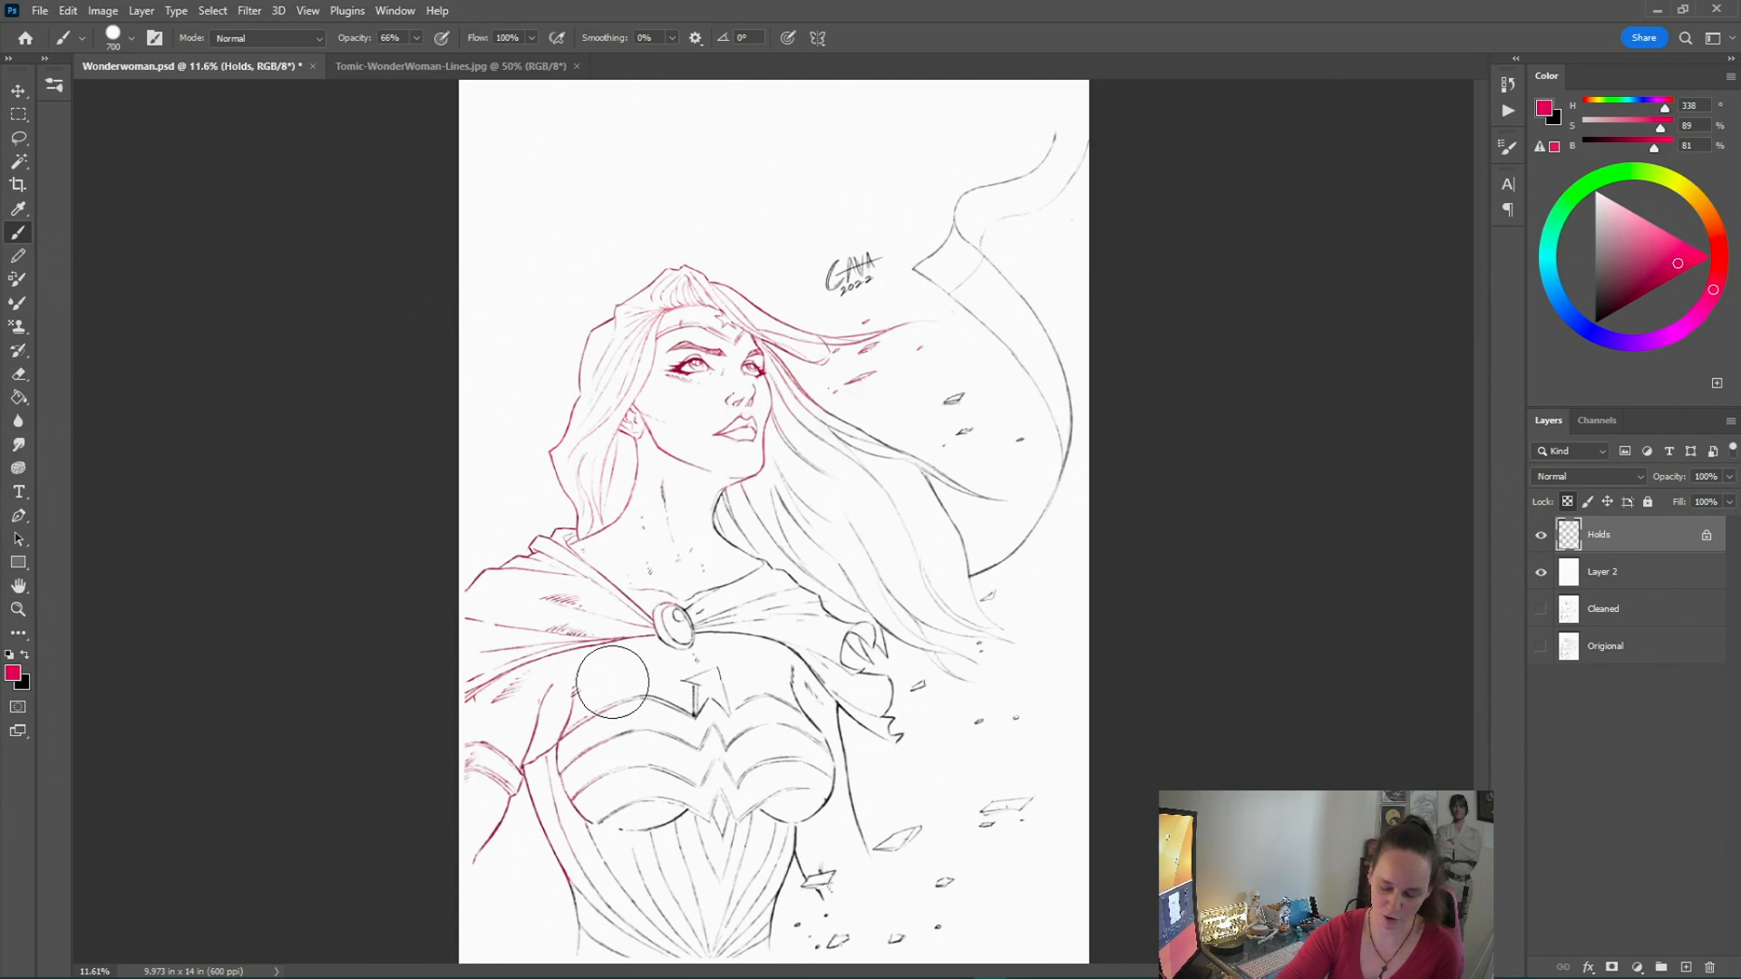
mouse_move(938, 284)
left_mouse_down()
mouse_move(1005, 220)
mouse_move(927, 206)
mouse_move(1053, 227)
mouse_move(887, 645)
mouse_move(723, 658)
mouse_move(729, 686)
mouse_move(828, 613)
mouse_move(717, 833)
mouse_move(782, 853)
mouse_move(985, 764)
mouse_move(1110, 774)
mouse_move(800, 951)
mouse_move(913, 945)
mouse_move(893, 875)
mouse_move(742, 927)
mouse_move(684, 901)
mouse_move(606, 951)
mouse_move(586, 934)
mouse_move(622, 746)
mouse_move(719, 793)
left_mouse_up()
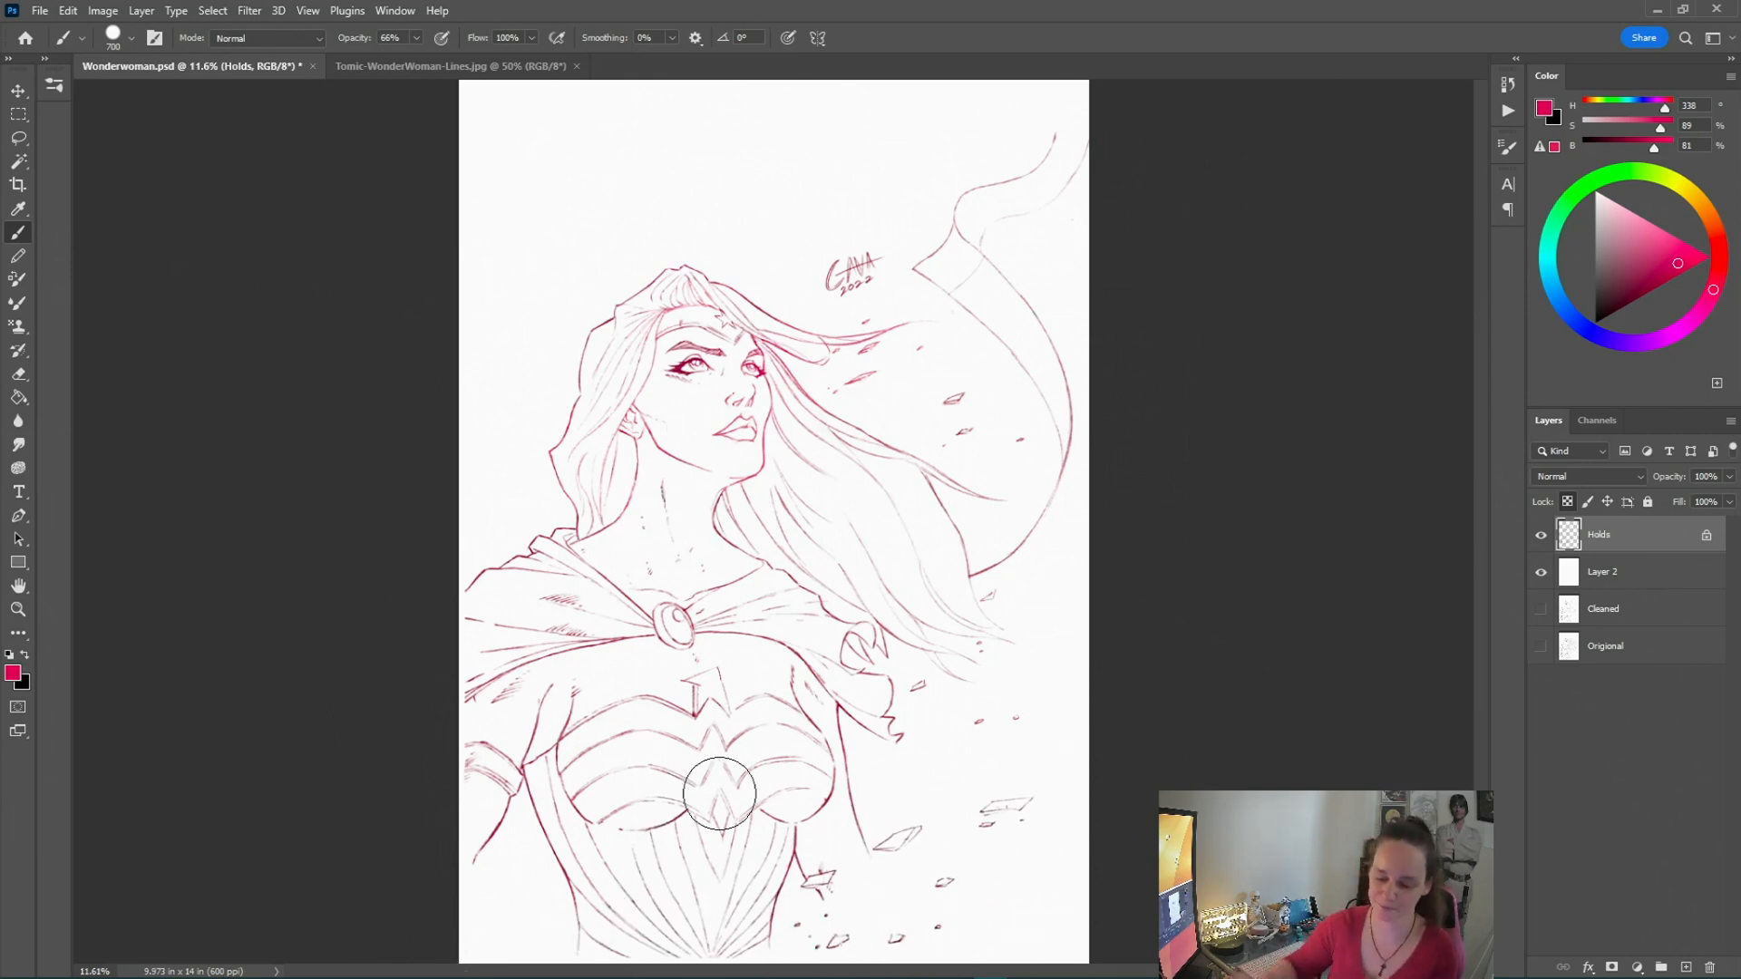
mouse_move(729, 660)
left_mouse_down()
mouse_move(597, 509)
mouse_move(478, 913)
left_mouse_up()
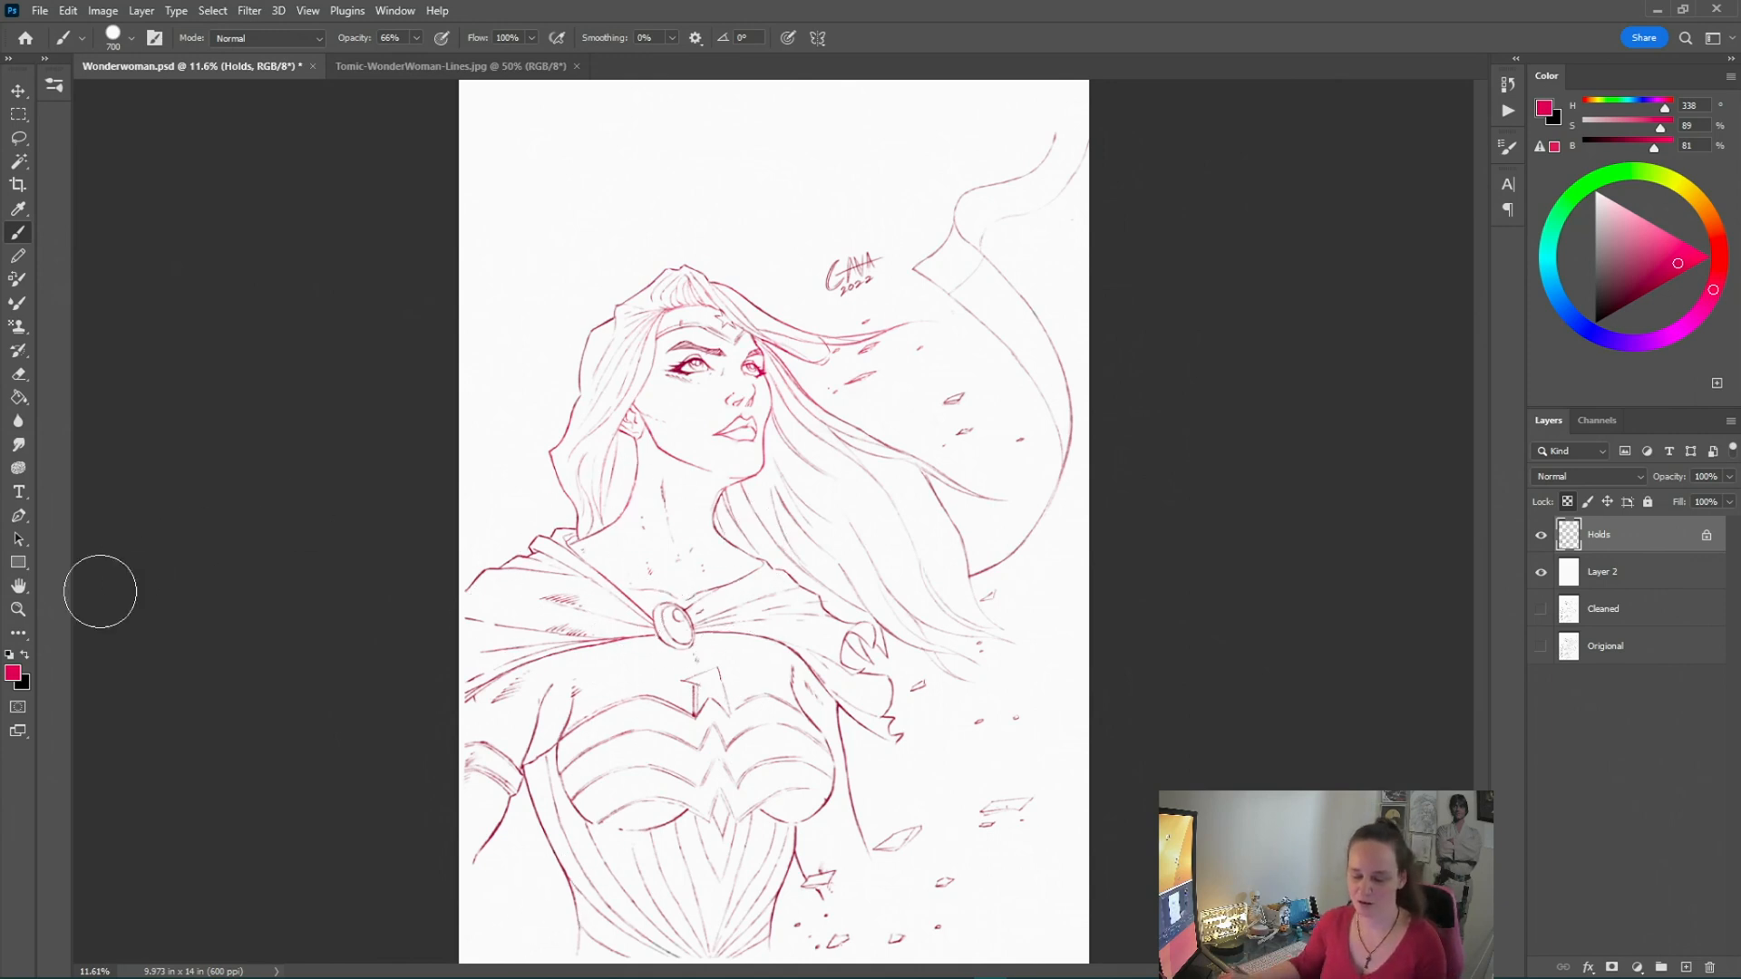
Switch to black, set the brush to 1000 px at 100% opacity, and paint all the lines back to black
left_click(25, 655)
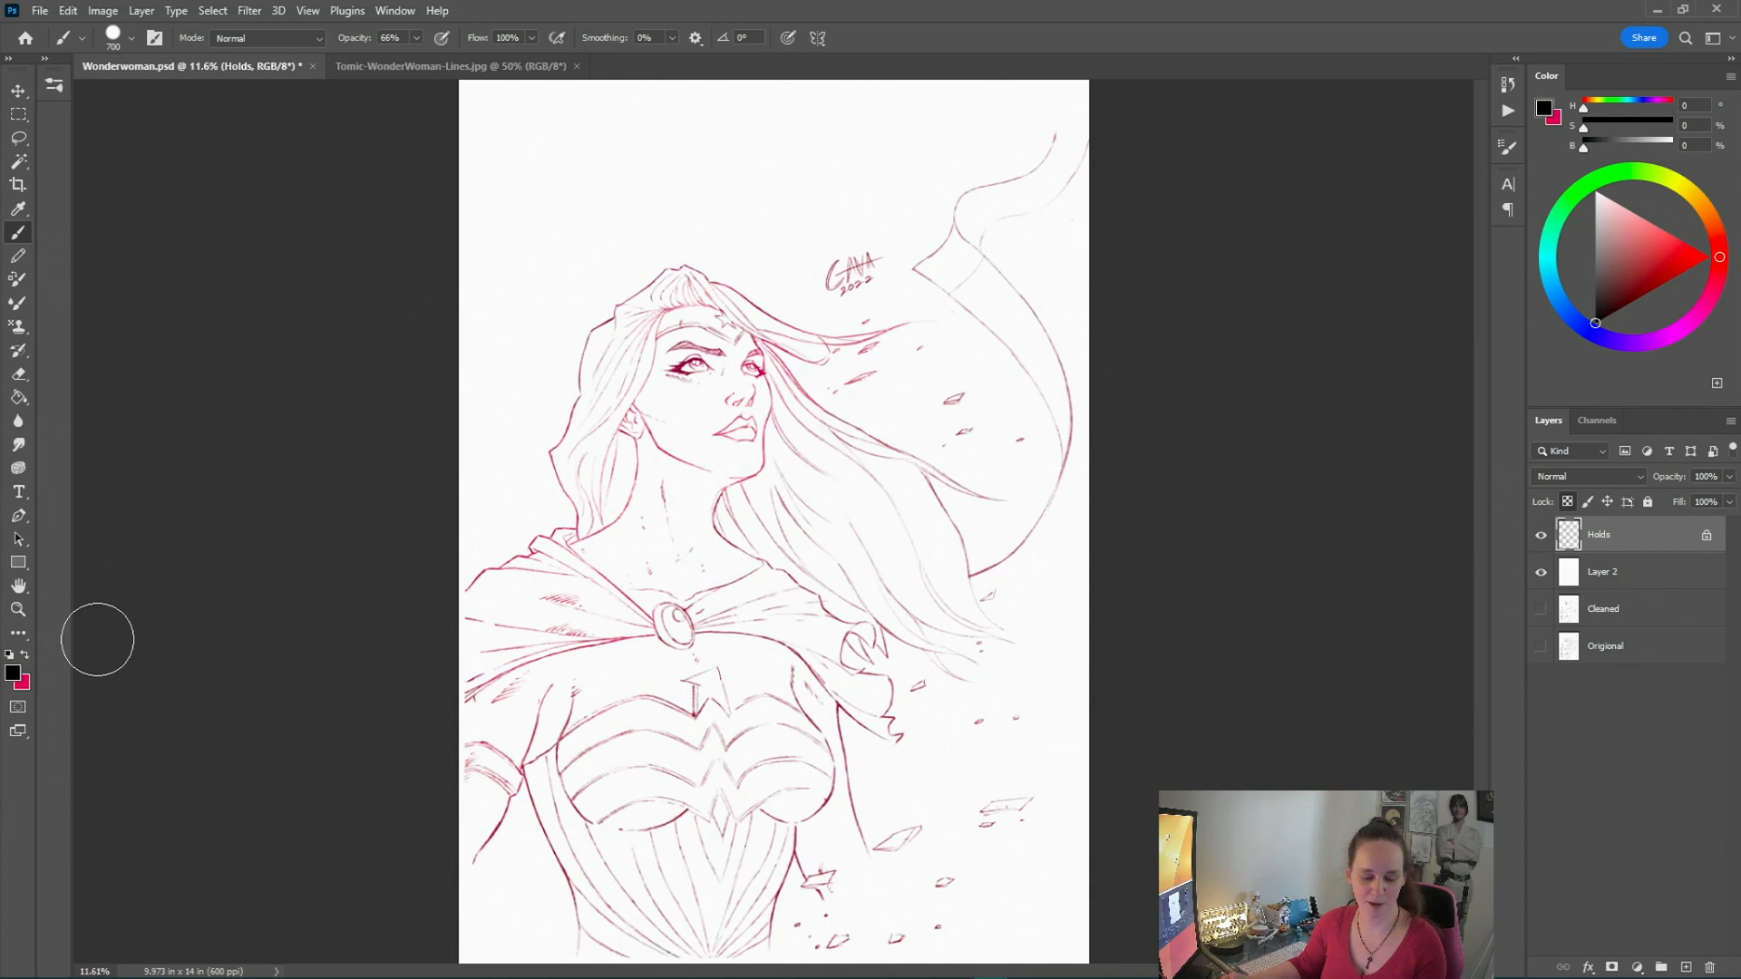
key("bracketleft")
key("bracketleft")
key("bracketleft")
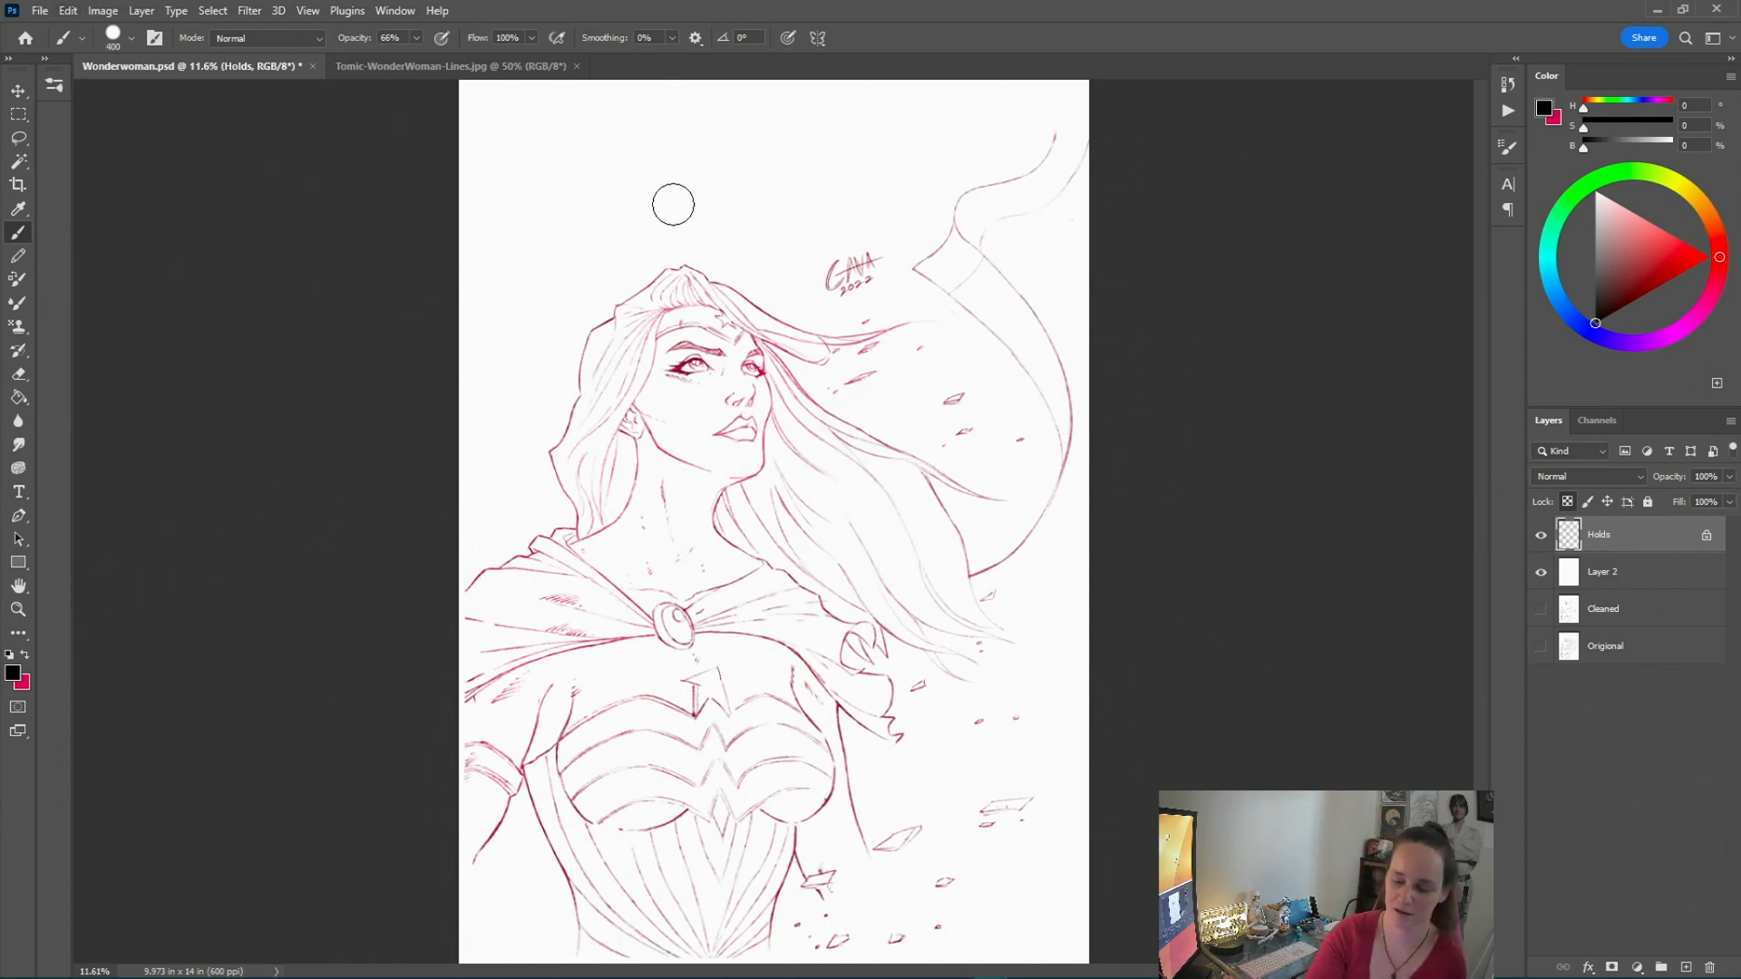
key("bracketright")
key("bracketright")
key("bracketright")
key("bracketright")
key("bracketright")
key("bracketright")
key("bracketright")
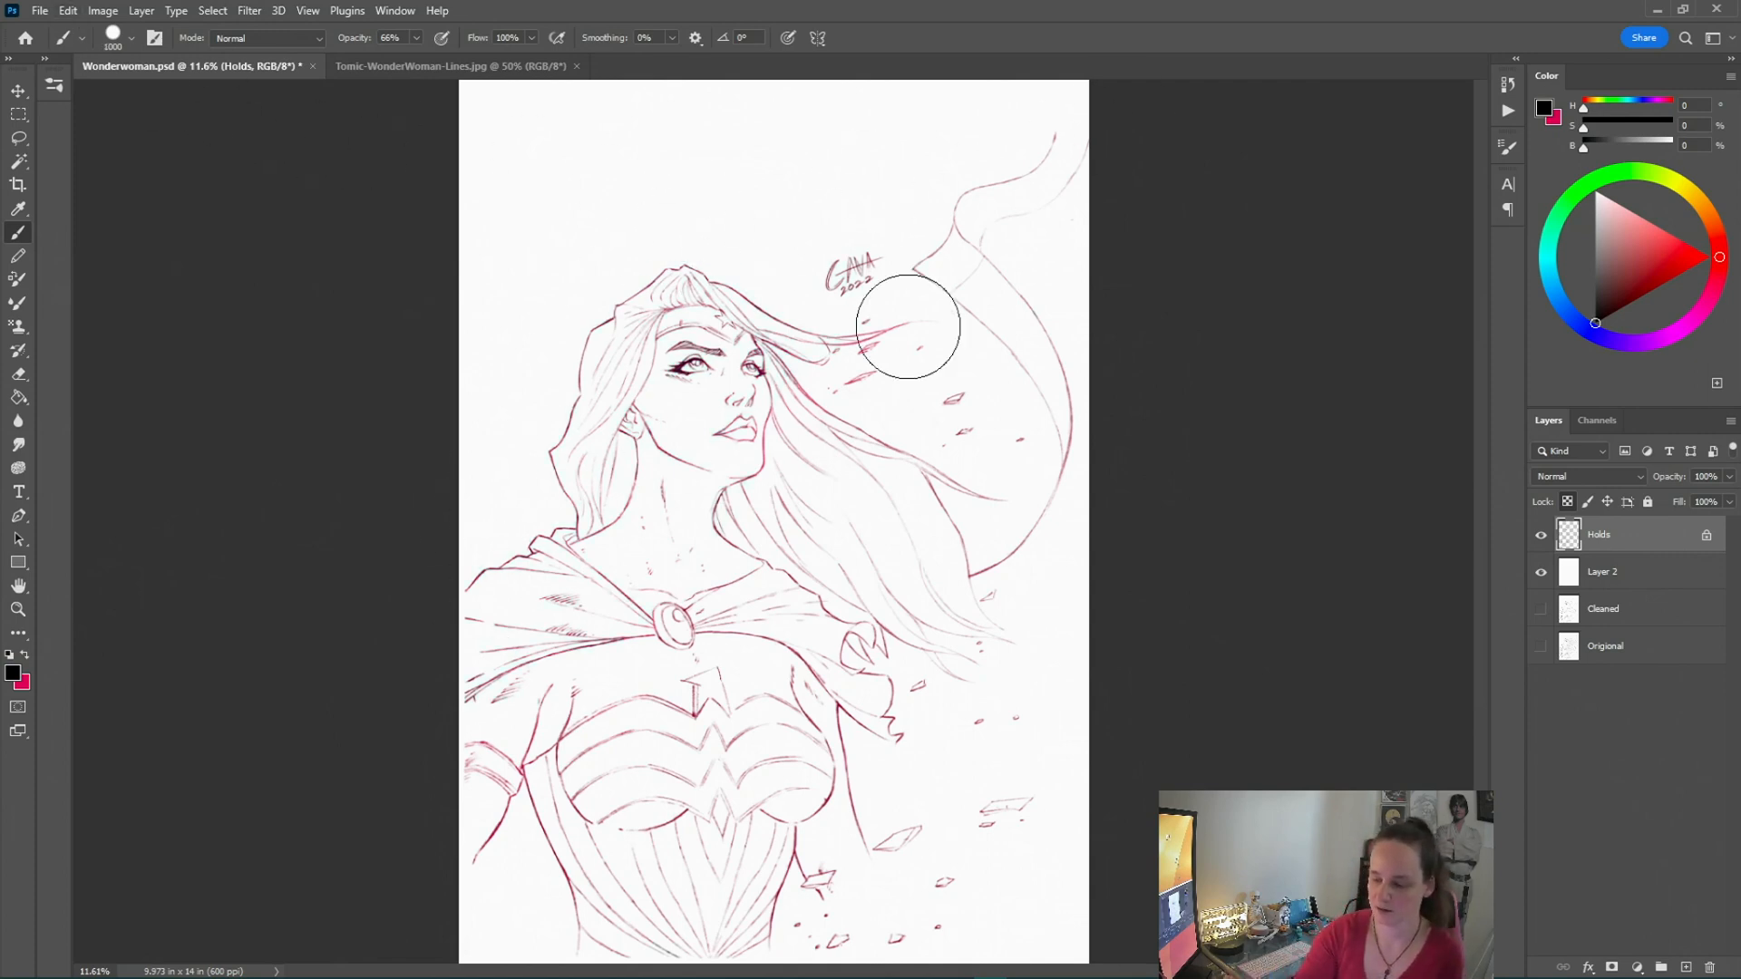
left_click(416, 37)
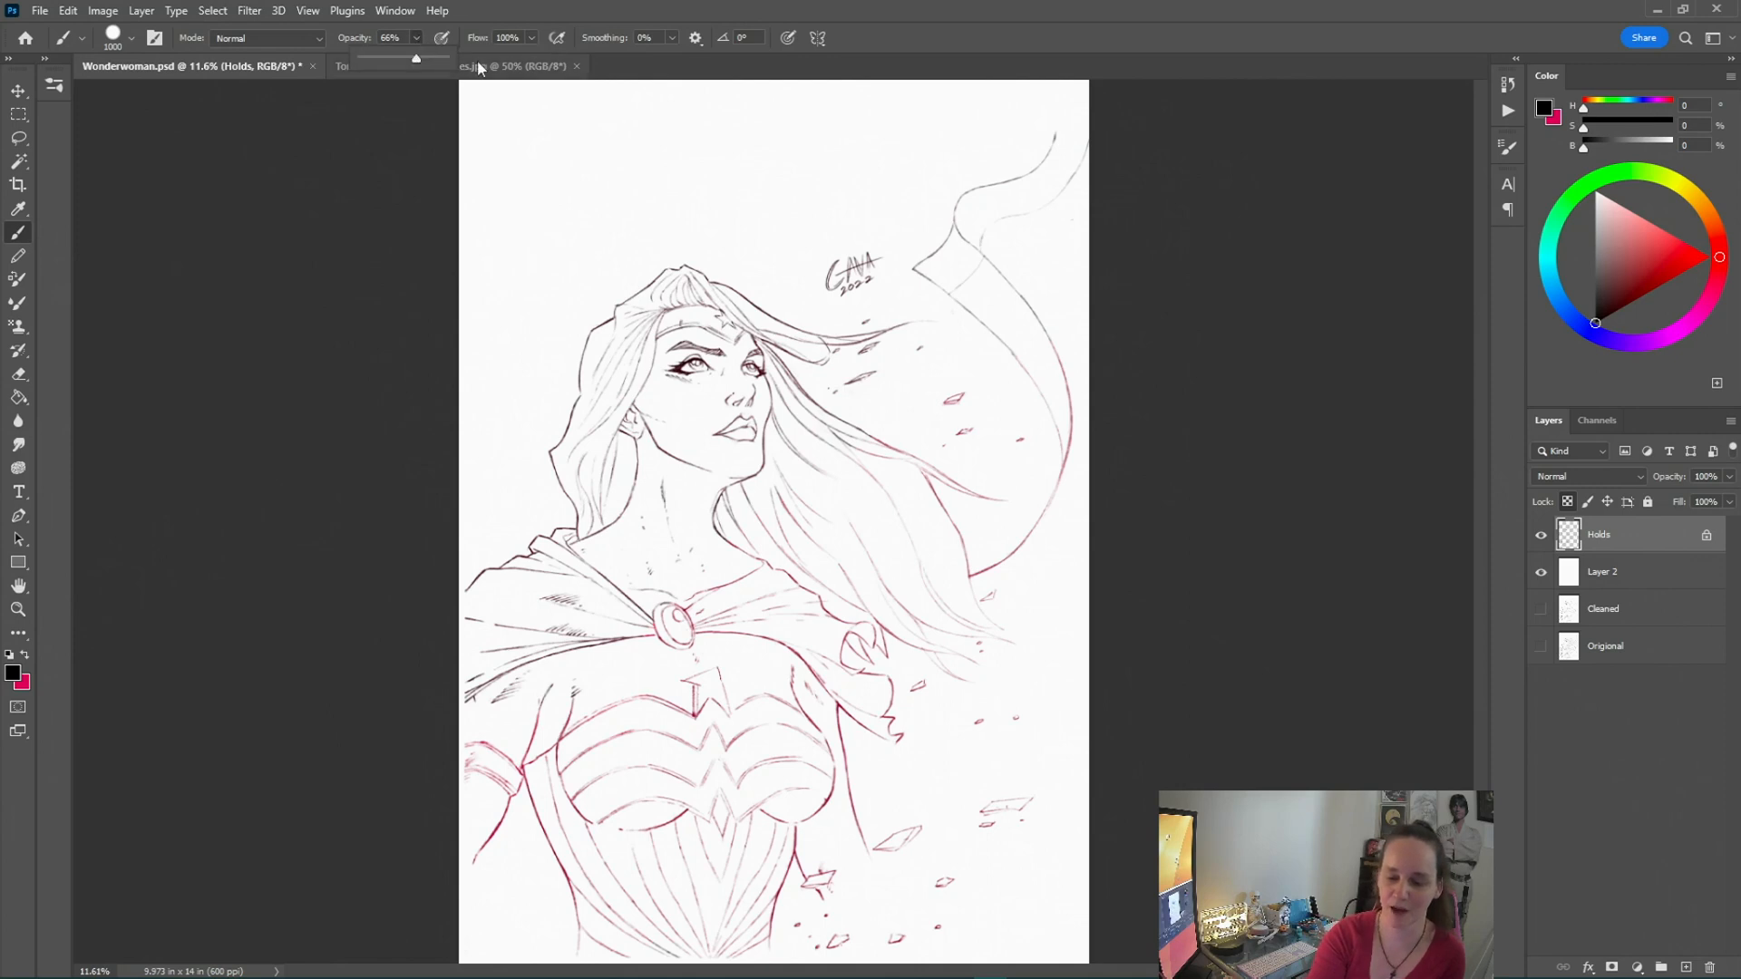
left_click(451, 60)
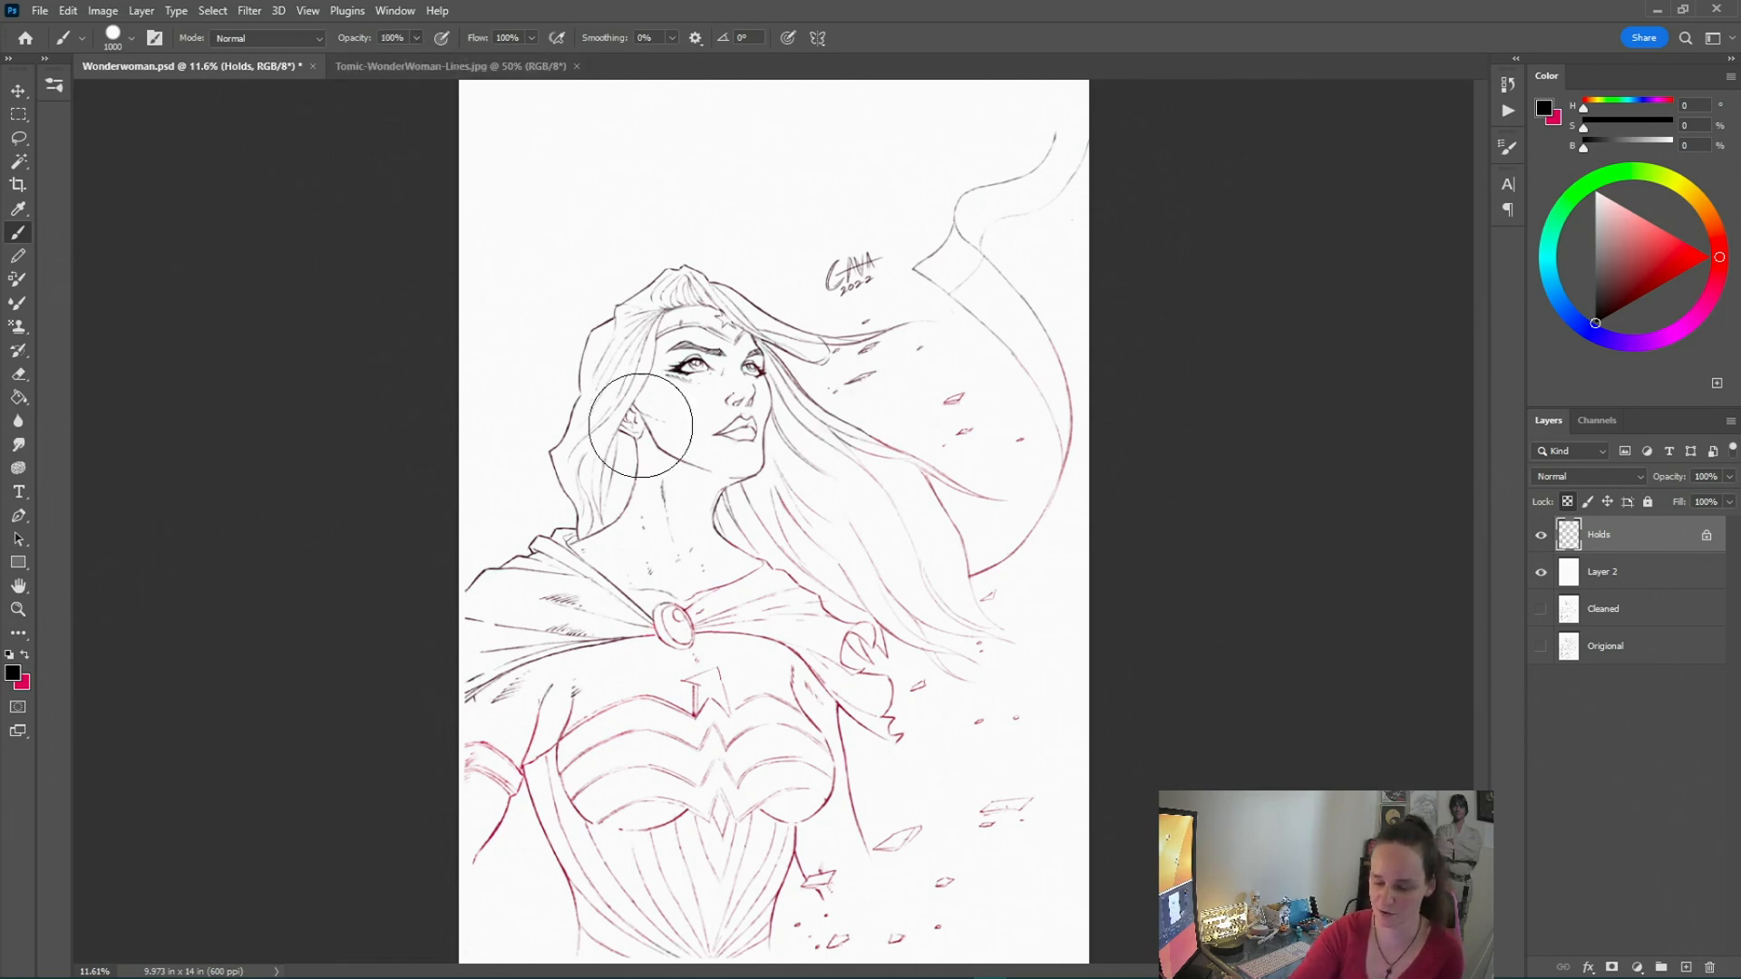
mouse_move(464, 901)
left_mouse_down()
mouse_move(759, 554)
mouse_move(872, 728)
mouse_move(1025, 766)
mouse_move(1050, 270)
mouse_move(919, 300)
mouse_move(1043, 463)
mouse_move(816, 645)
left_mouse_up()
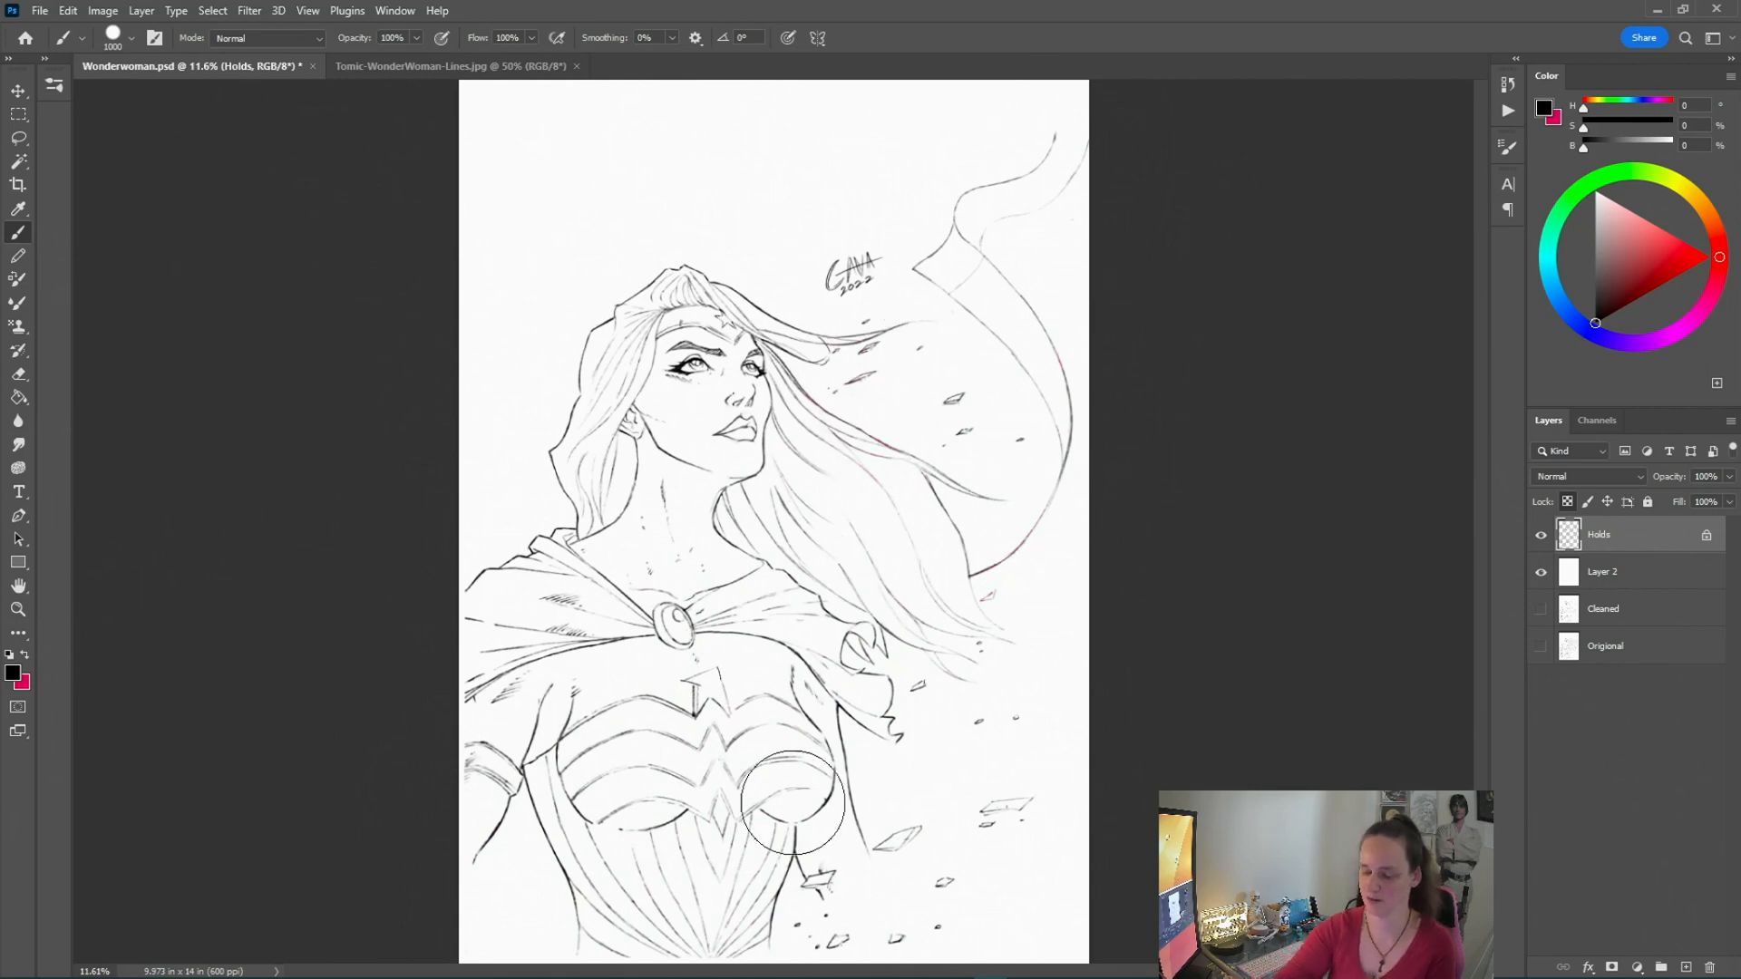
Zoom in on the face and draw a lasso selection around the left eye
left_click(19, 609)
left_click(660, 428)
left_click(647, 422)
left_click(634, 418)
left_click(622, 412)
left_click(18, 138)
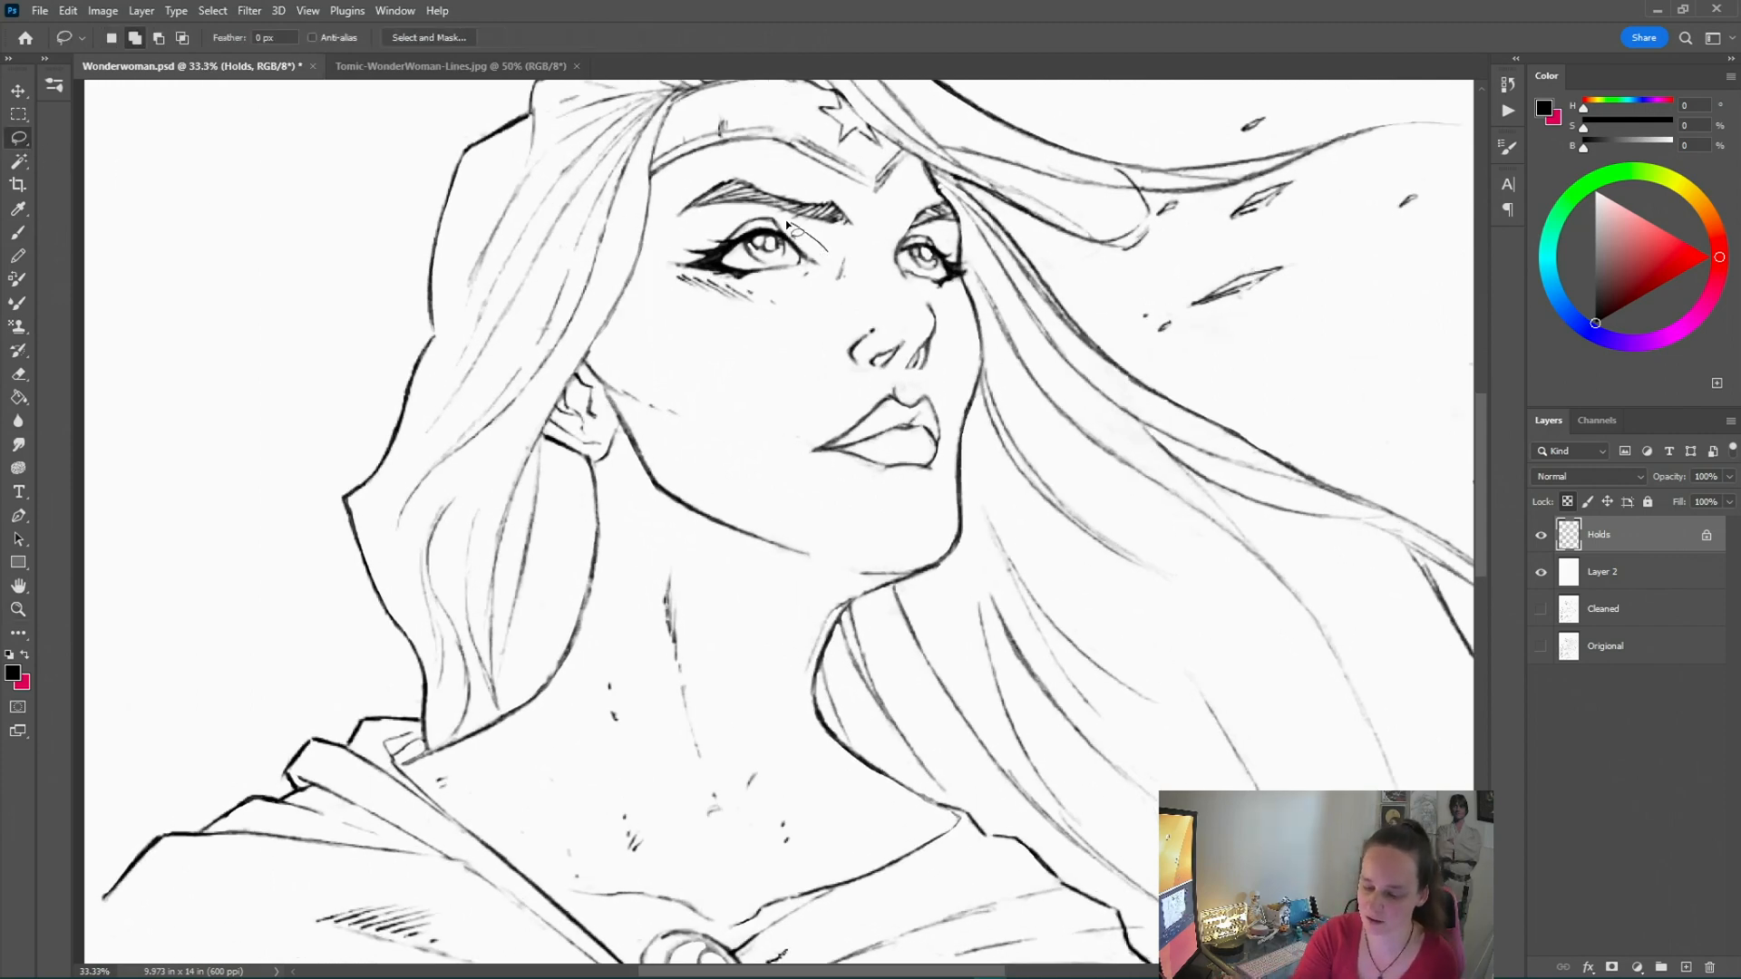
mouse_move(751, 210)
left_mouse_down()
mouse_move(672, 275)
mouse_move(796, 345)
mouse_move(868, 286)
mouse_move(843, 249)
left_mouse_up()
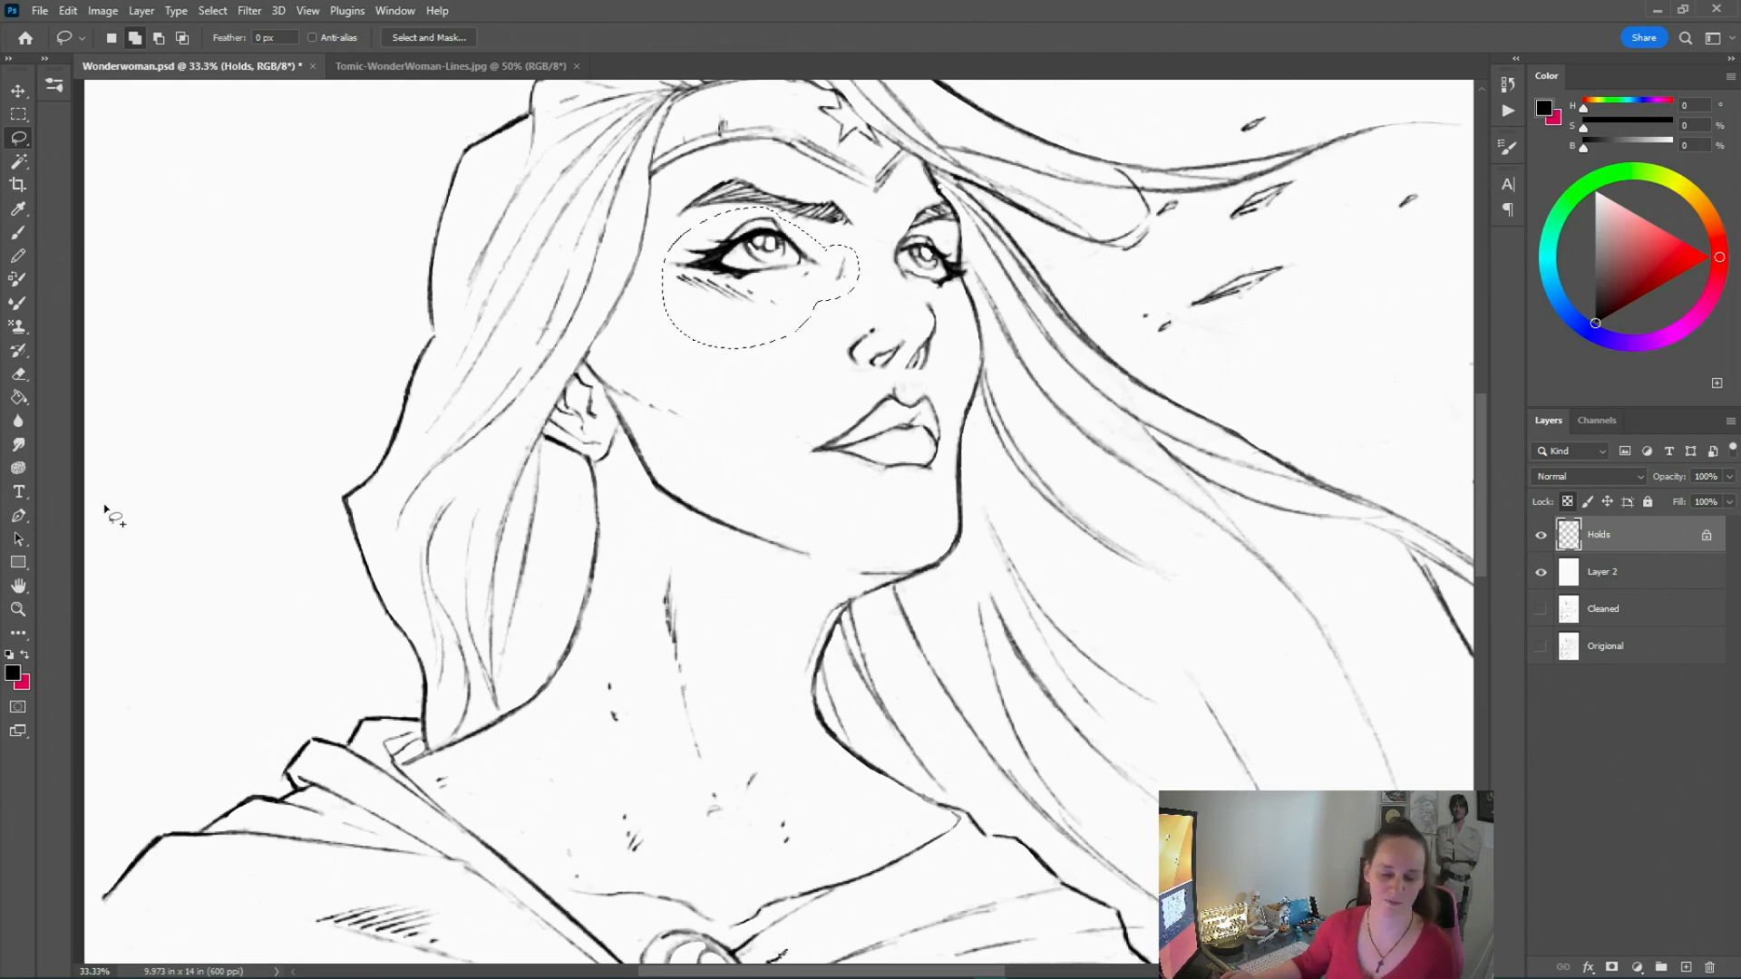
Paint the left eye's lines crimson inside the selection with the brush, then deselect
left_click(24, 238)
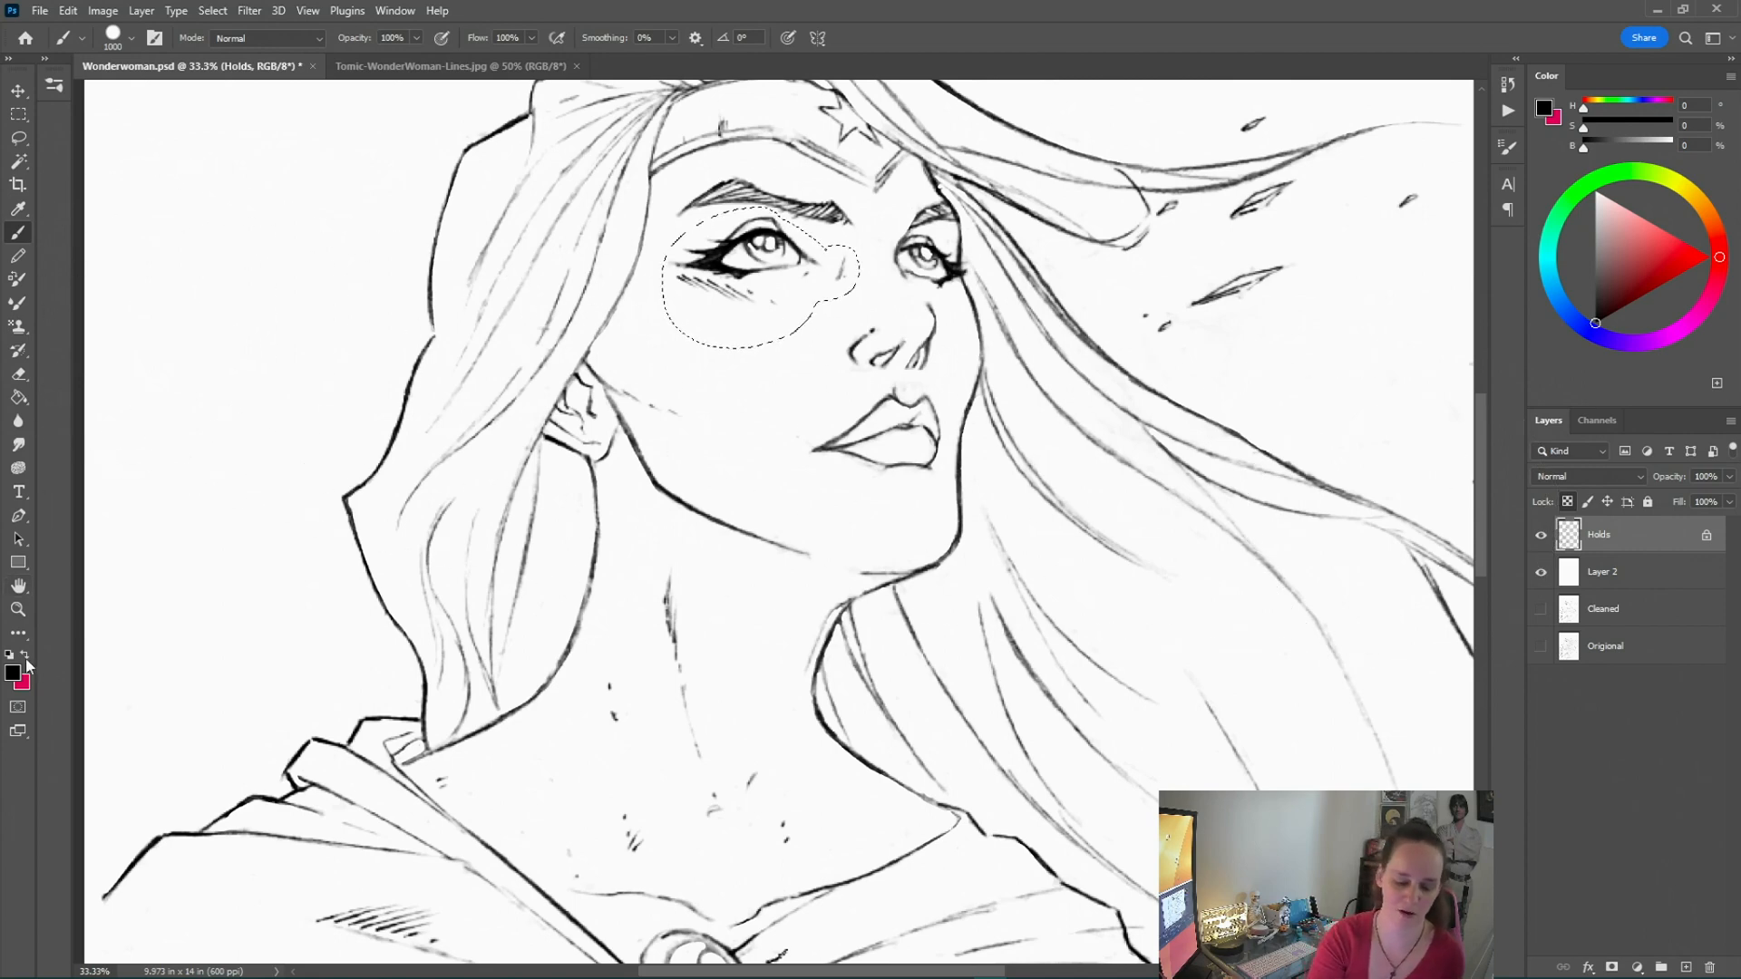
key("x")
left_click(741, 306)
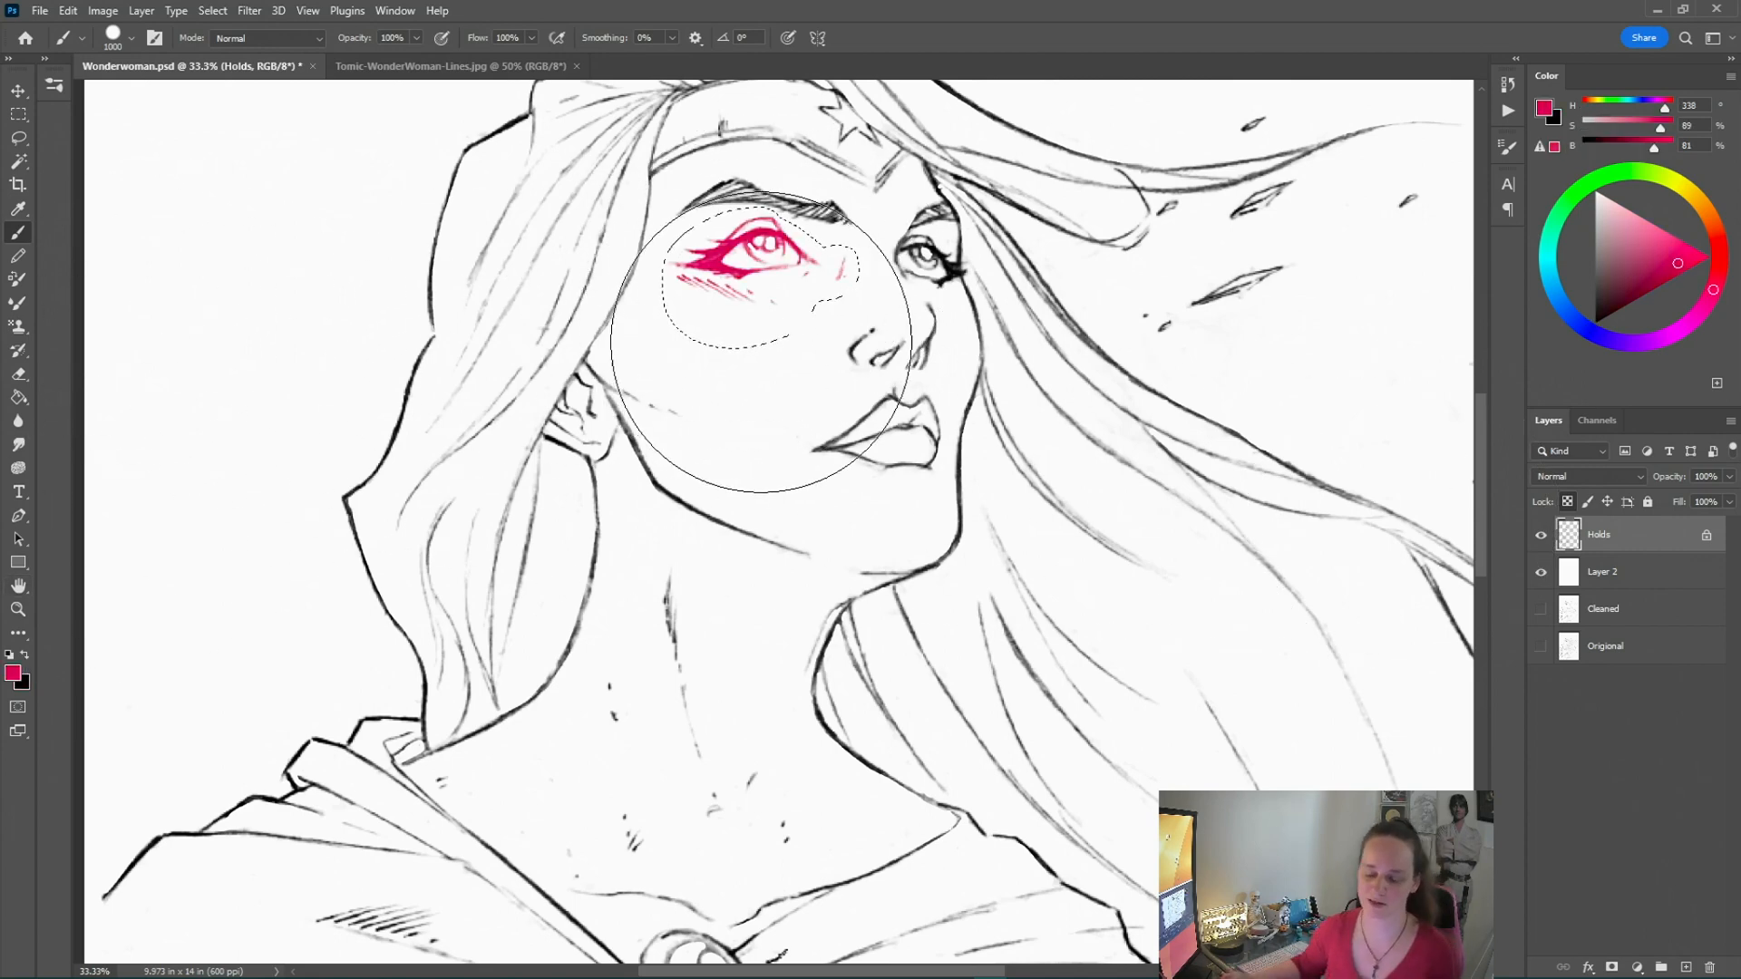
left_click(213, 10)
left_click(223, 52)
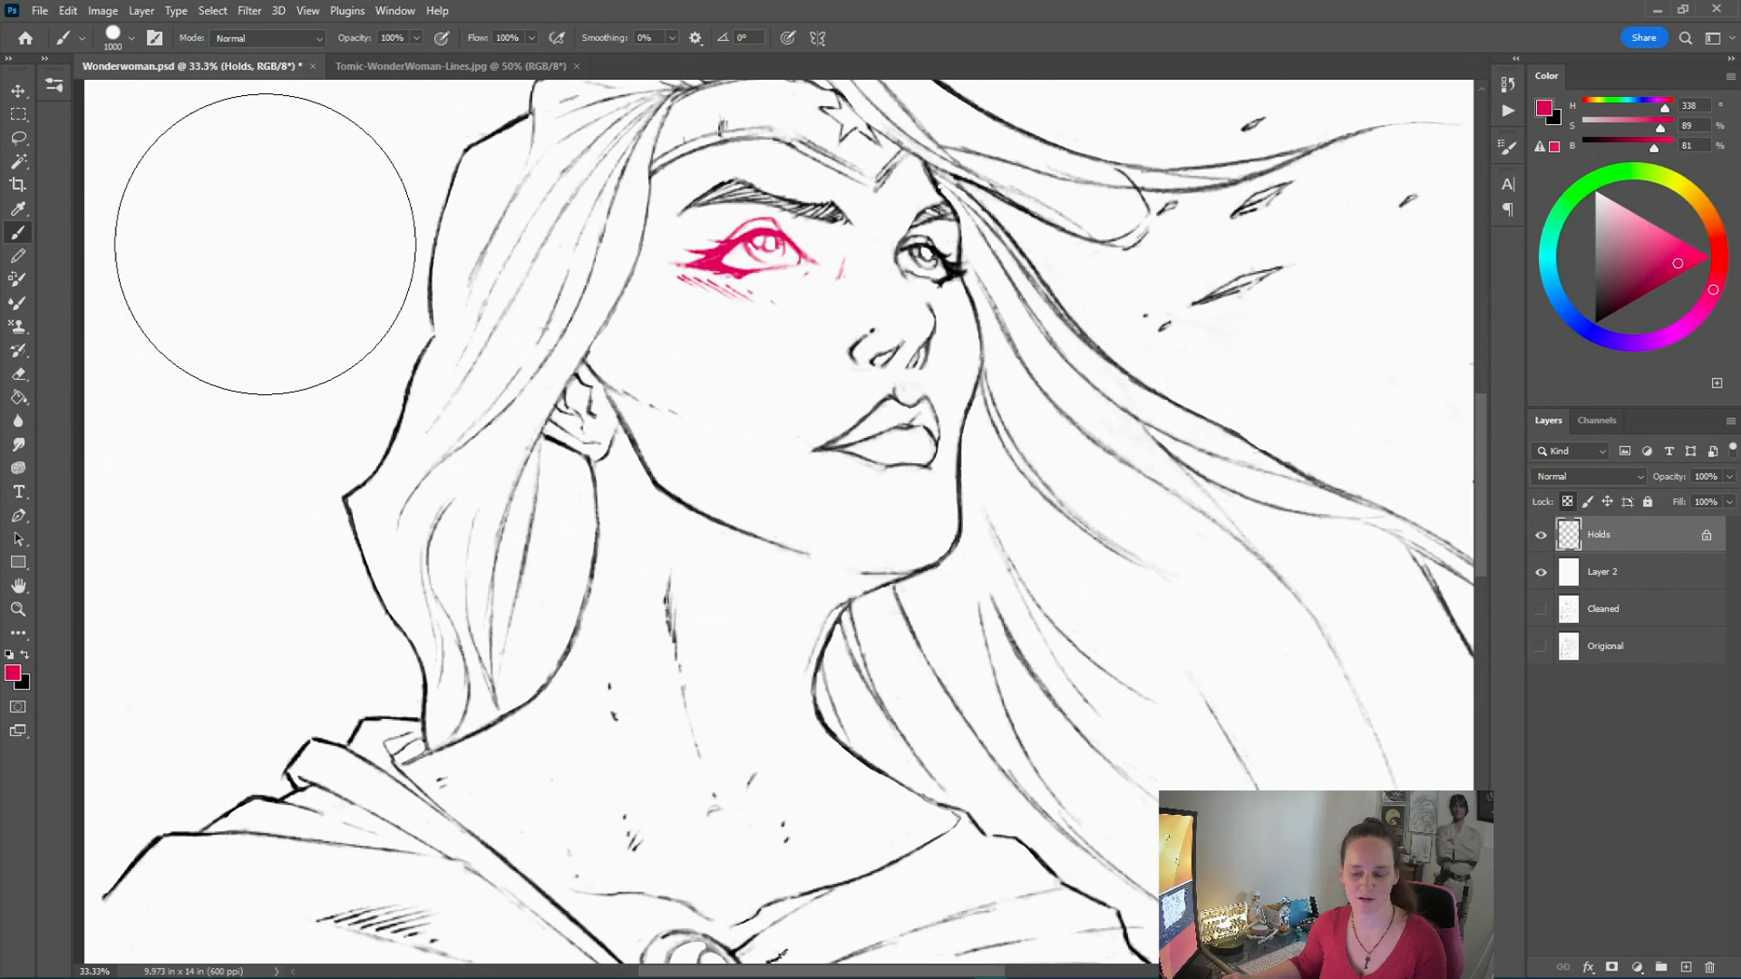
Fit the whole drawing on screen
left_click(18, 609)
right_click(603, 544)
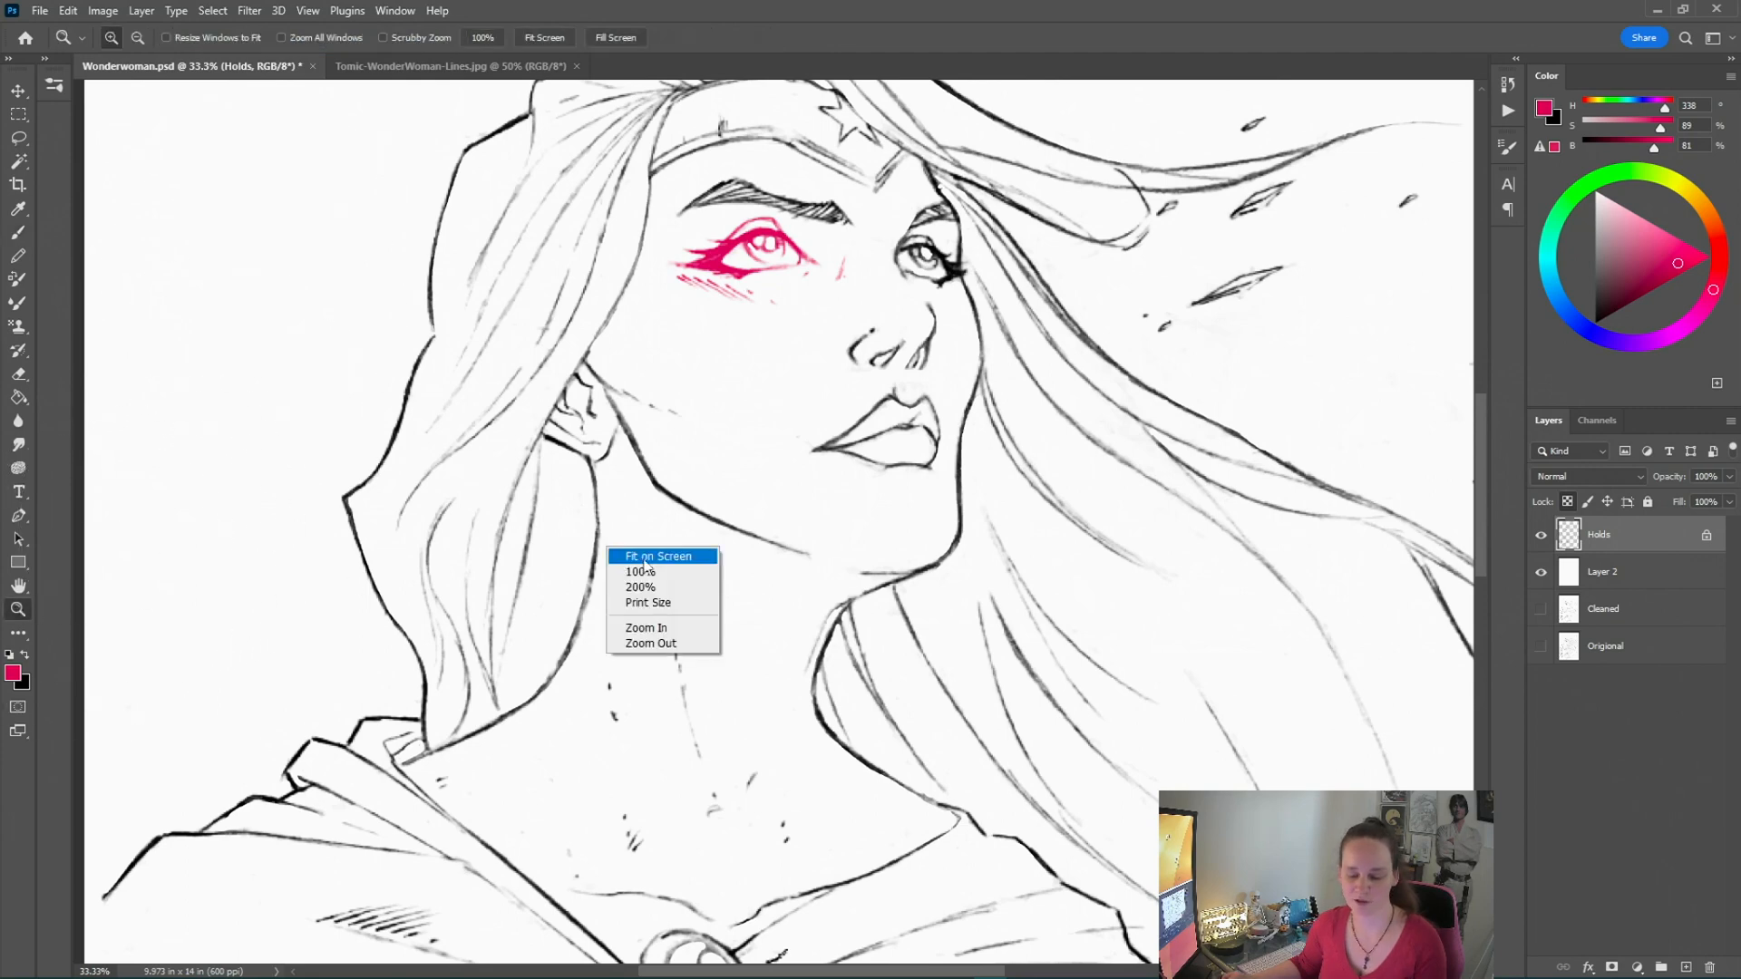
left_click(627, 553)
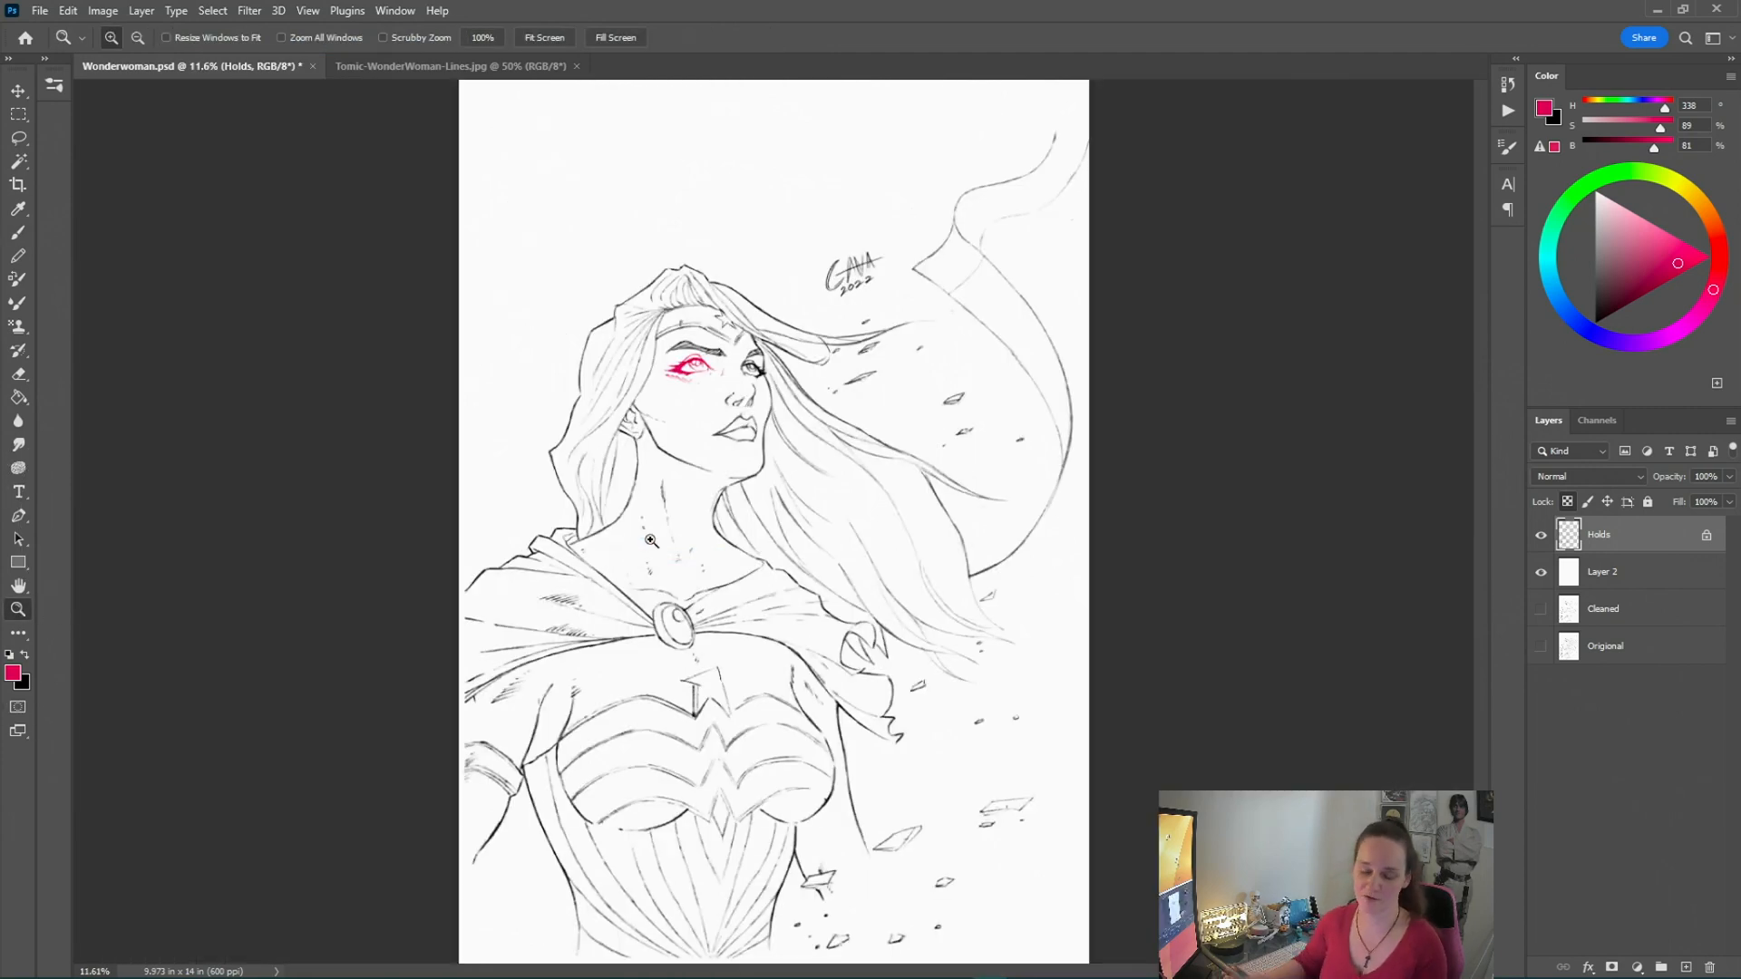